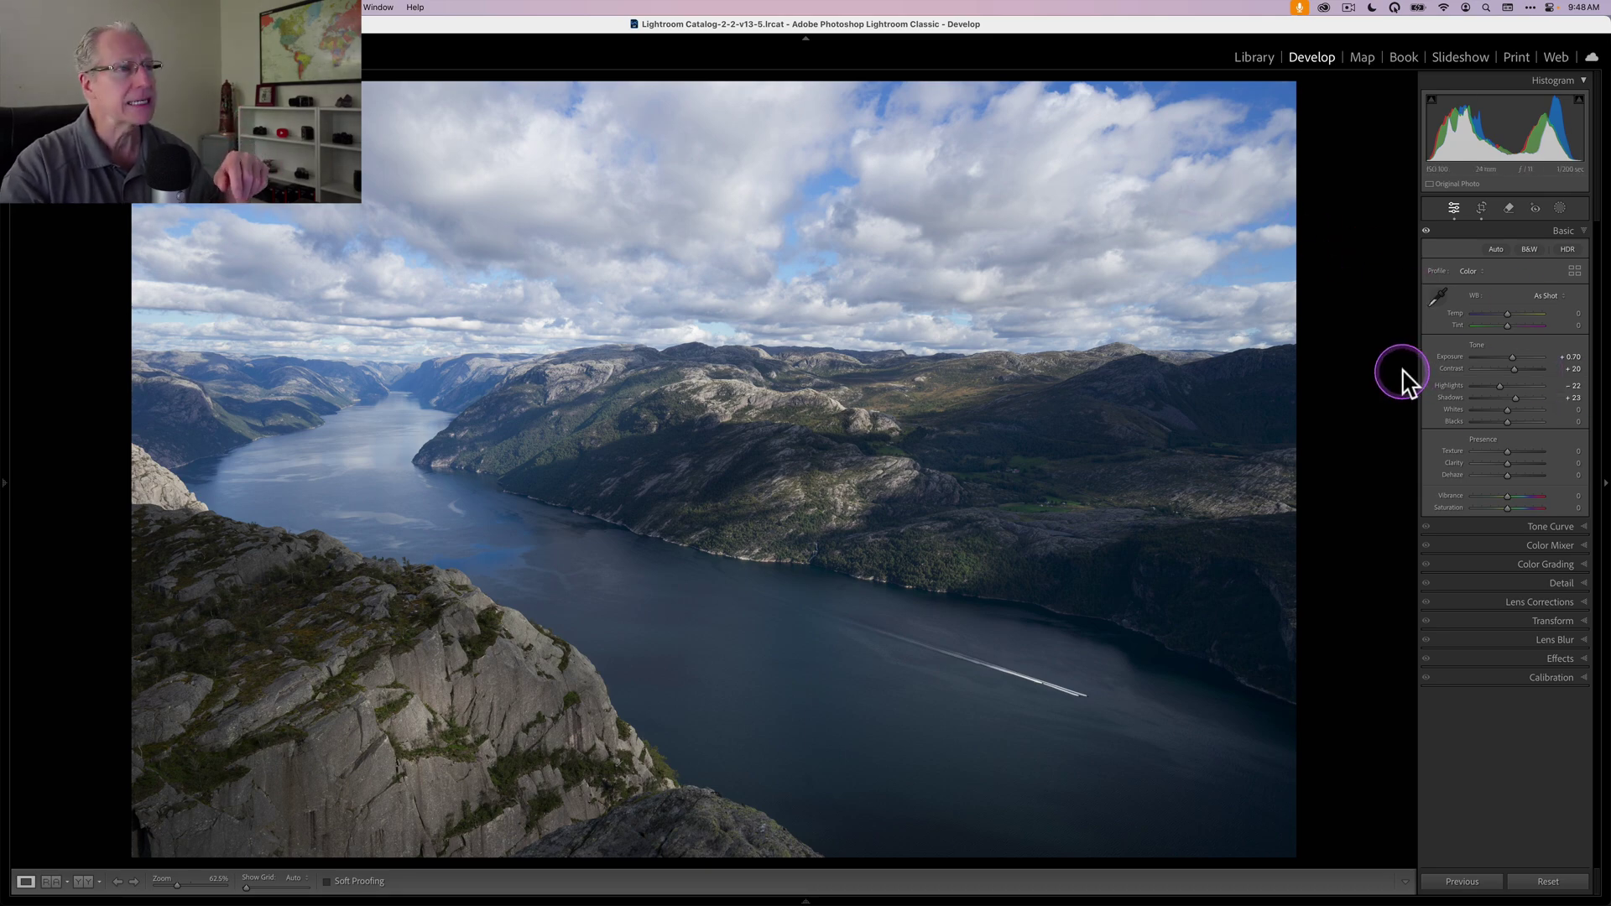
Create three separate Landscape AI masks on the fjord photo: Sky, Mountains and Water
key("backslash")
key("backslash")
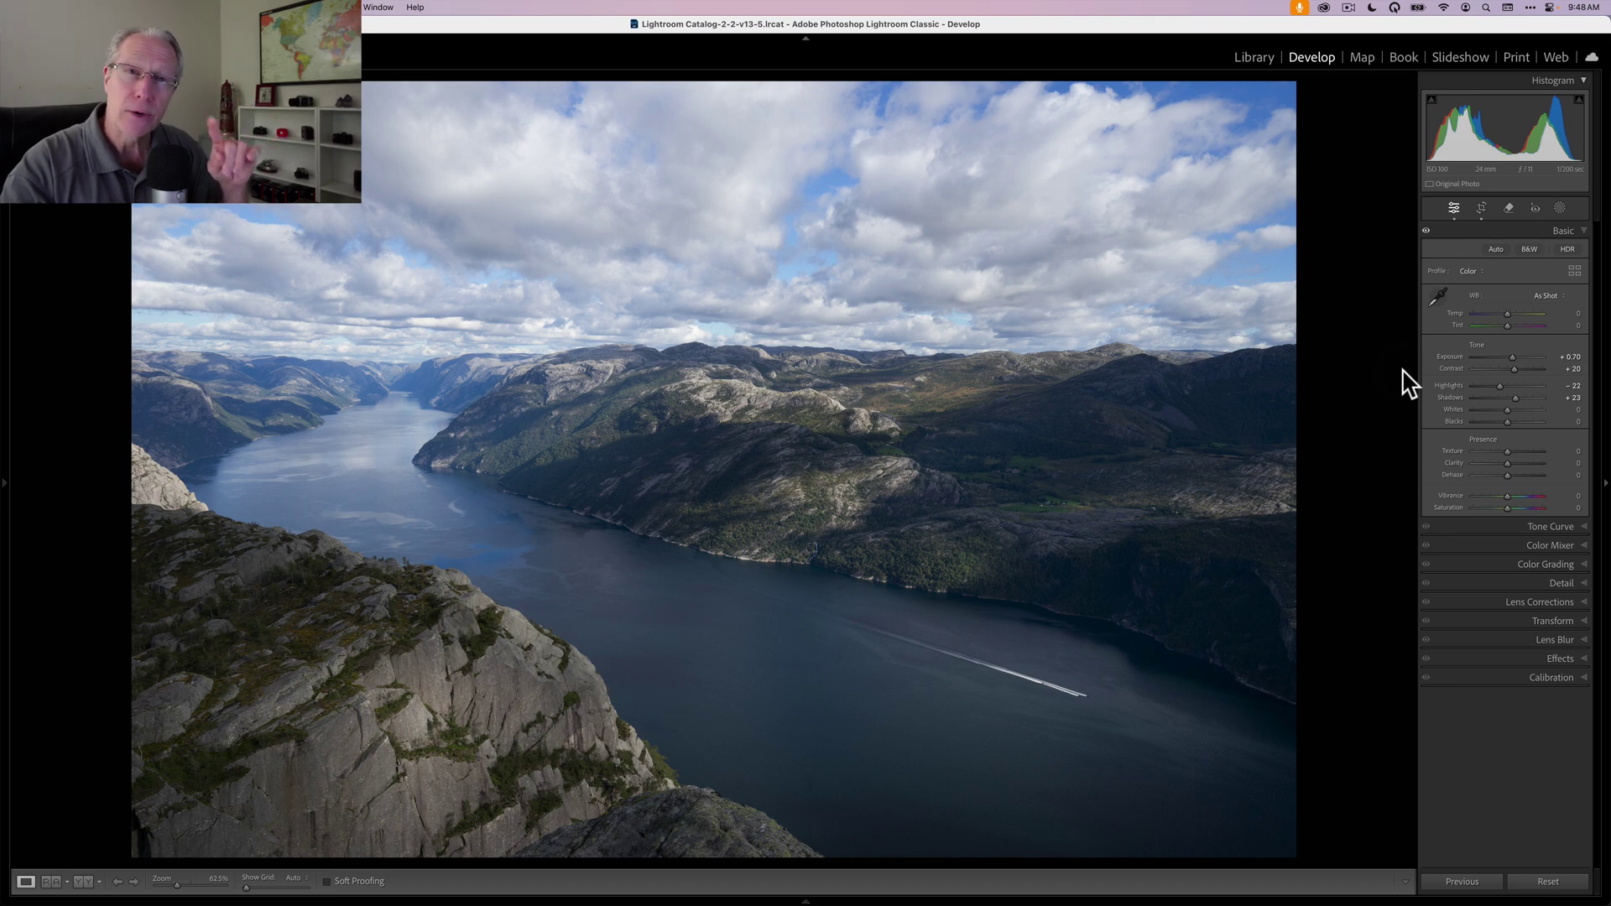
left_click(1560, 207)
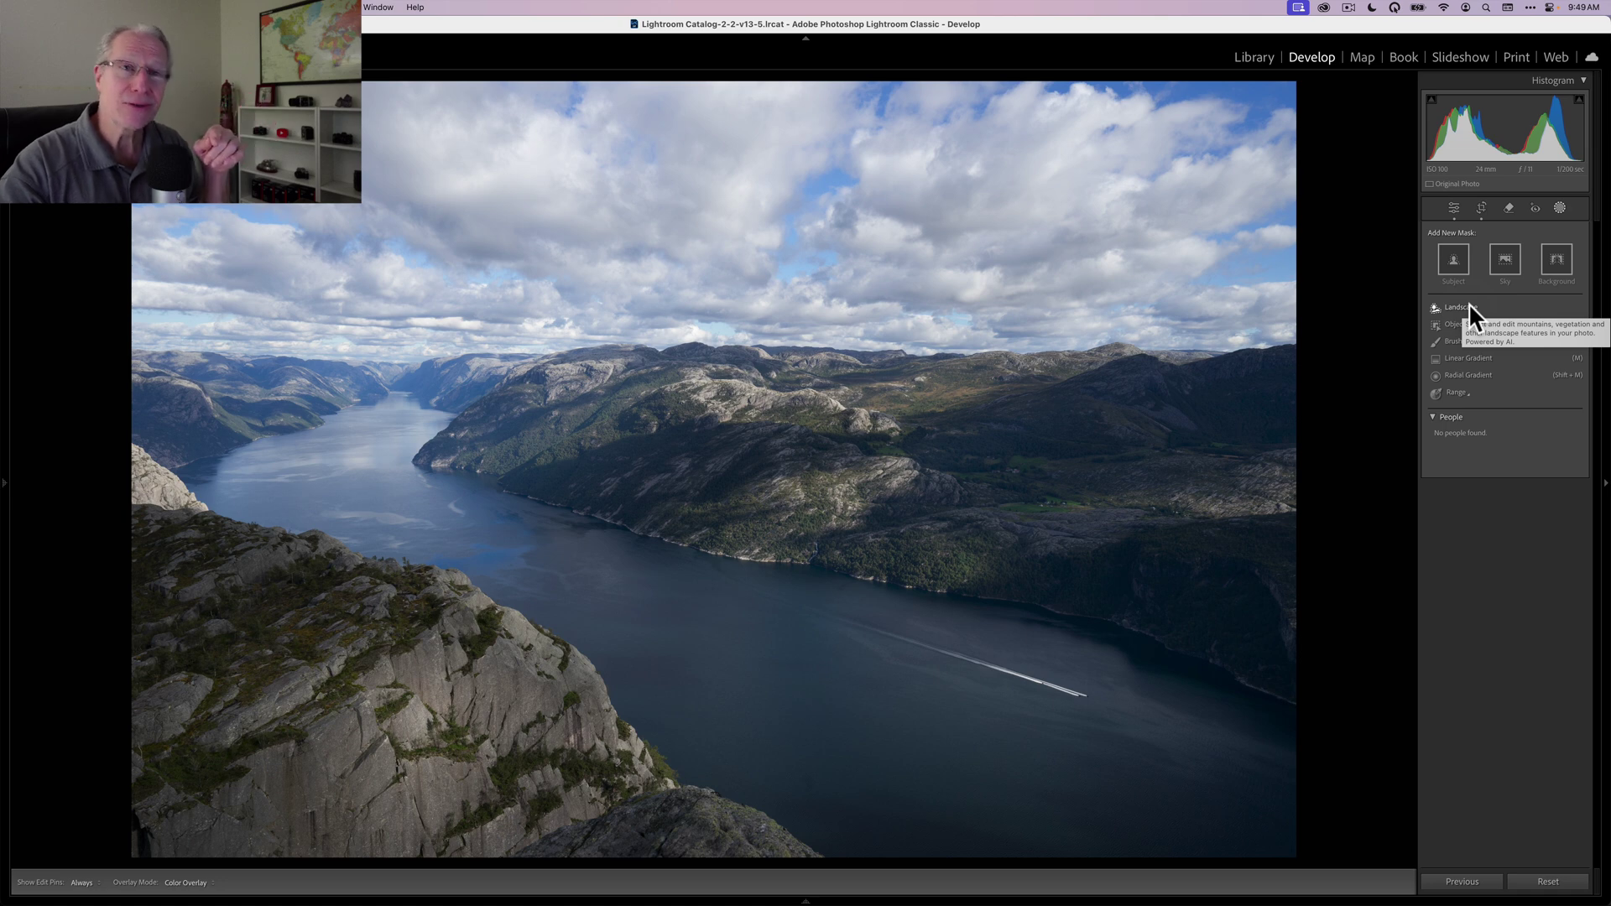
left_click(1467, 305)
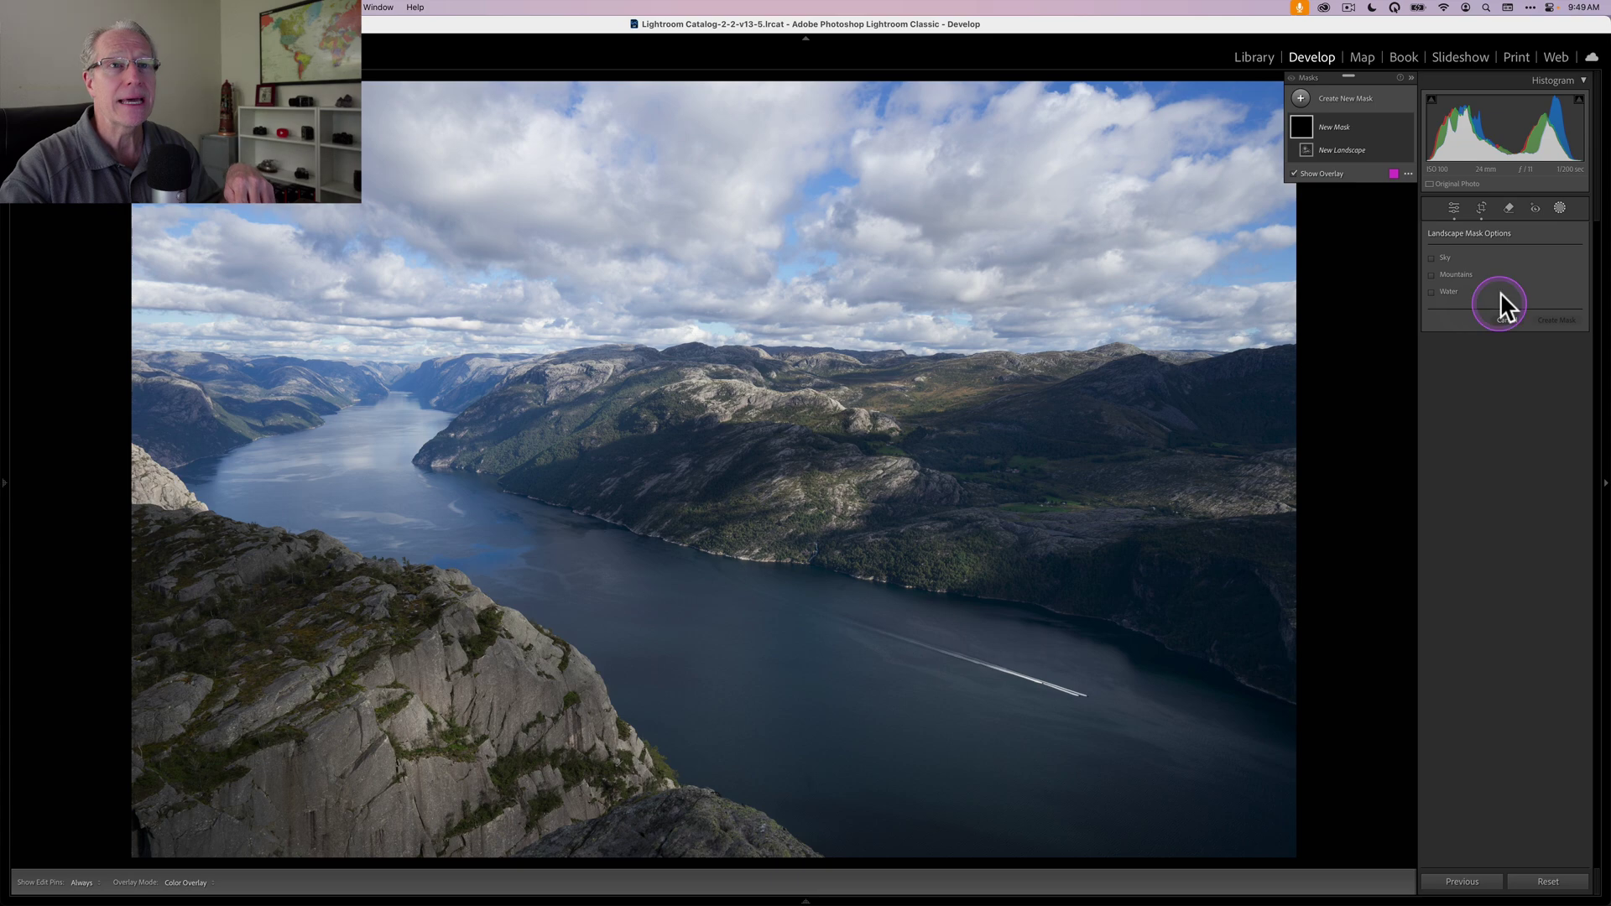
mouse_move(1474, 262)
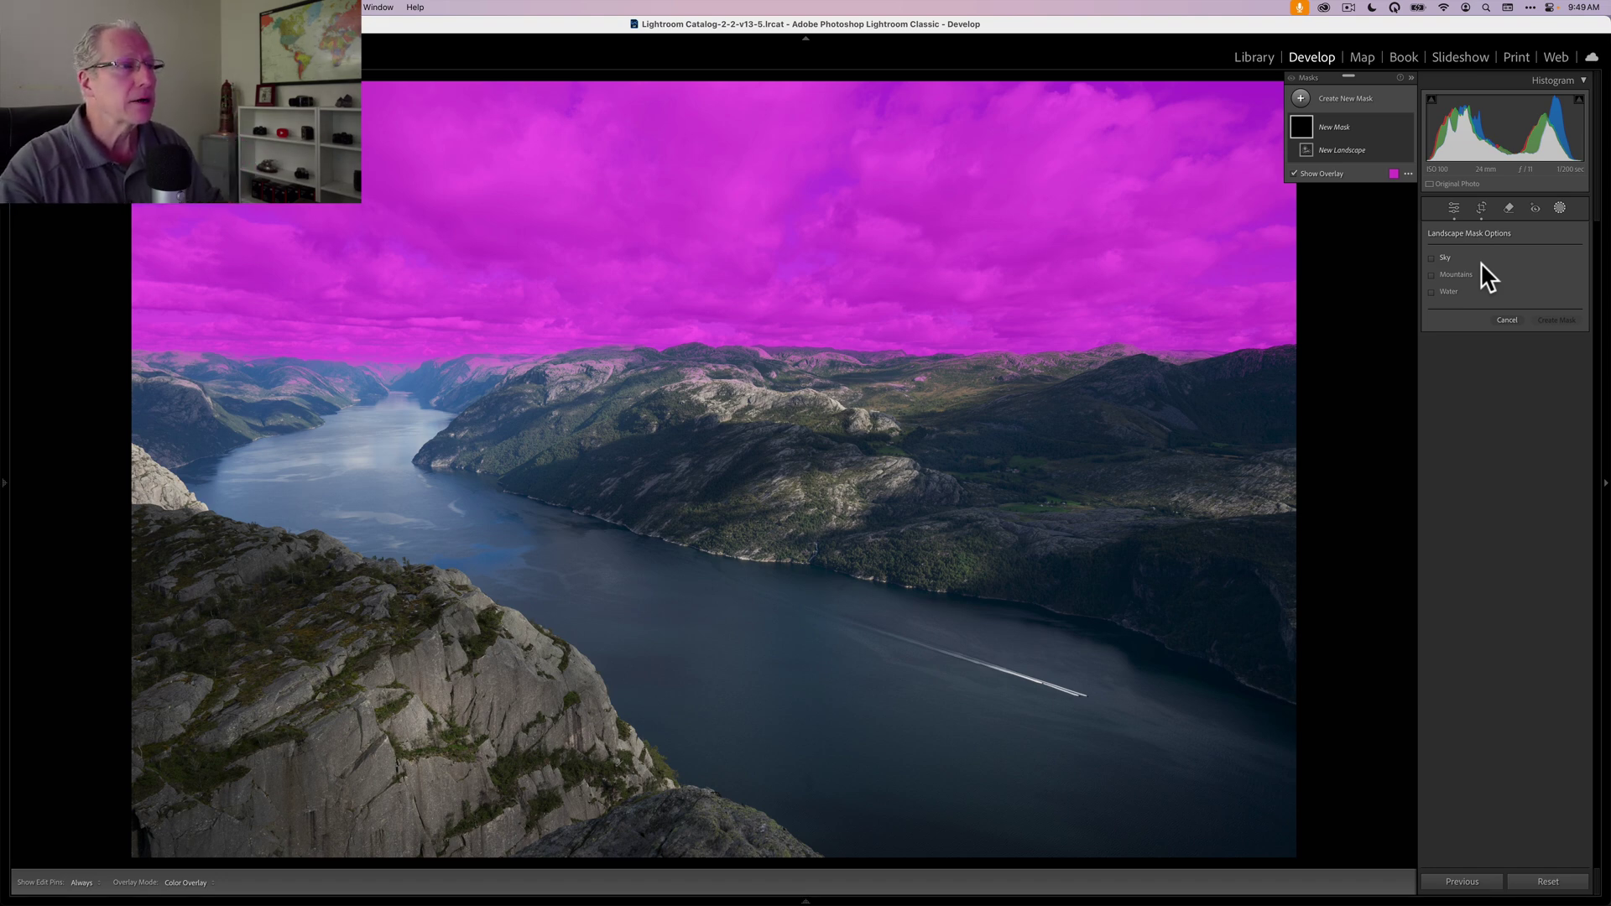
left_click(1472, 258)
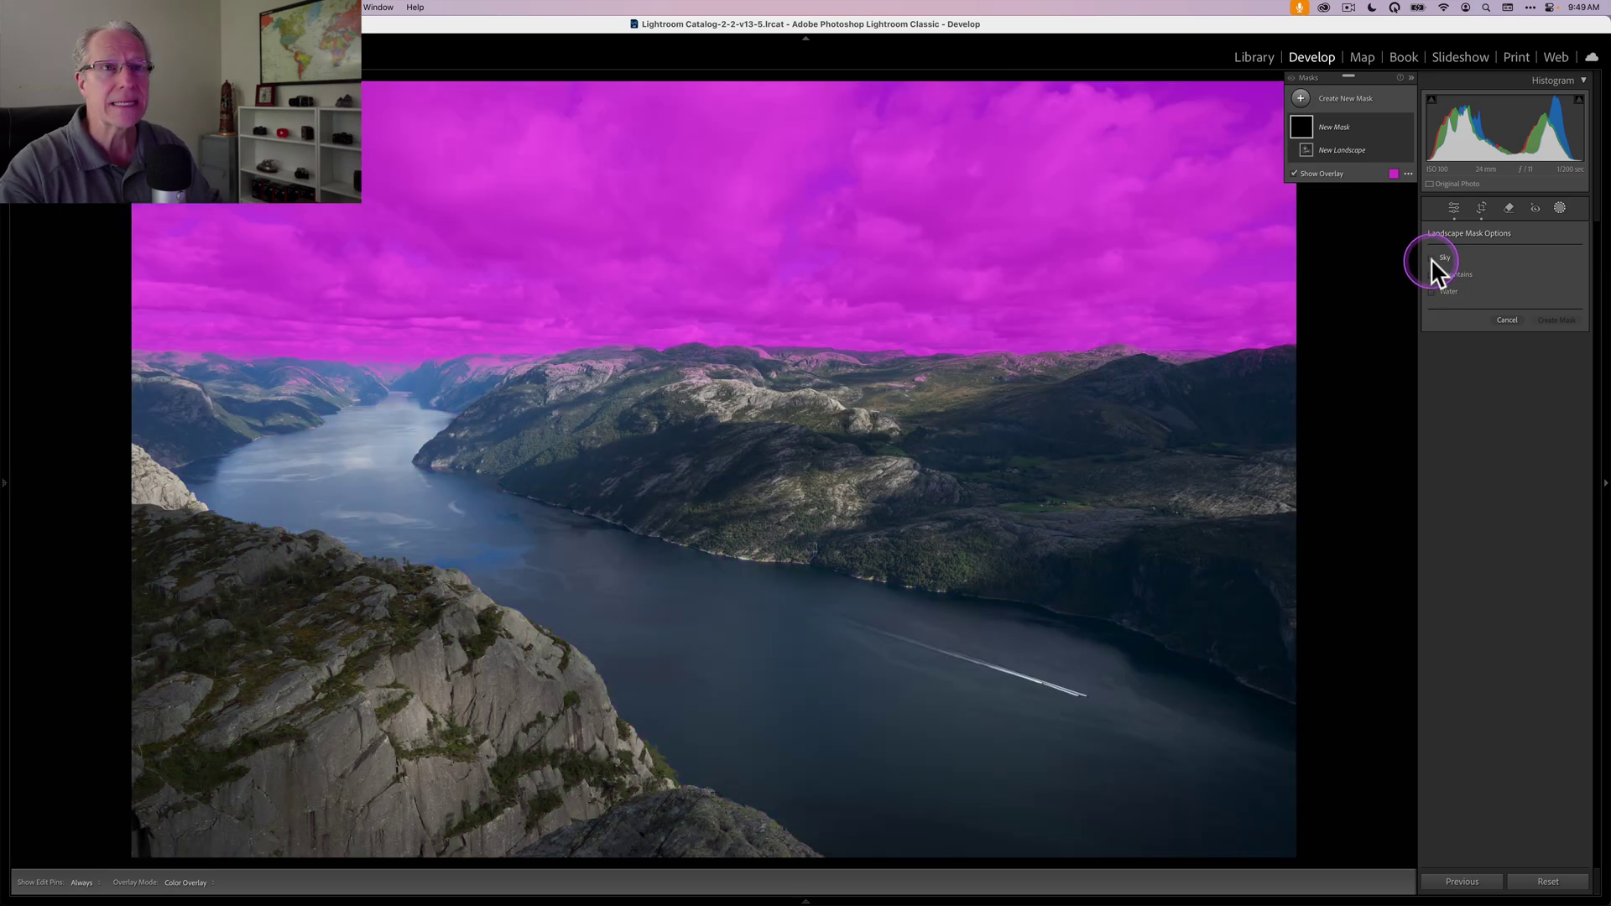
left_click(1432, 258)
left_click(1432, 275)
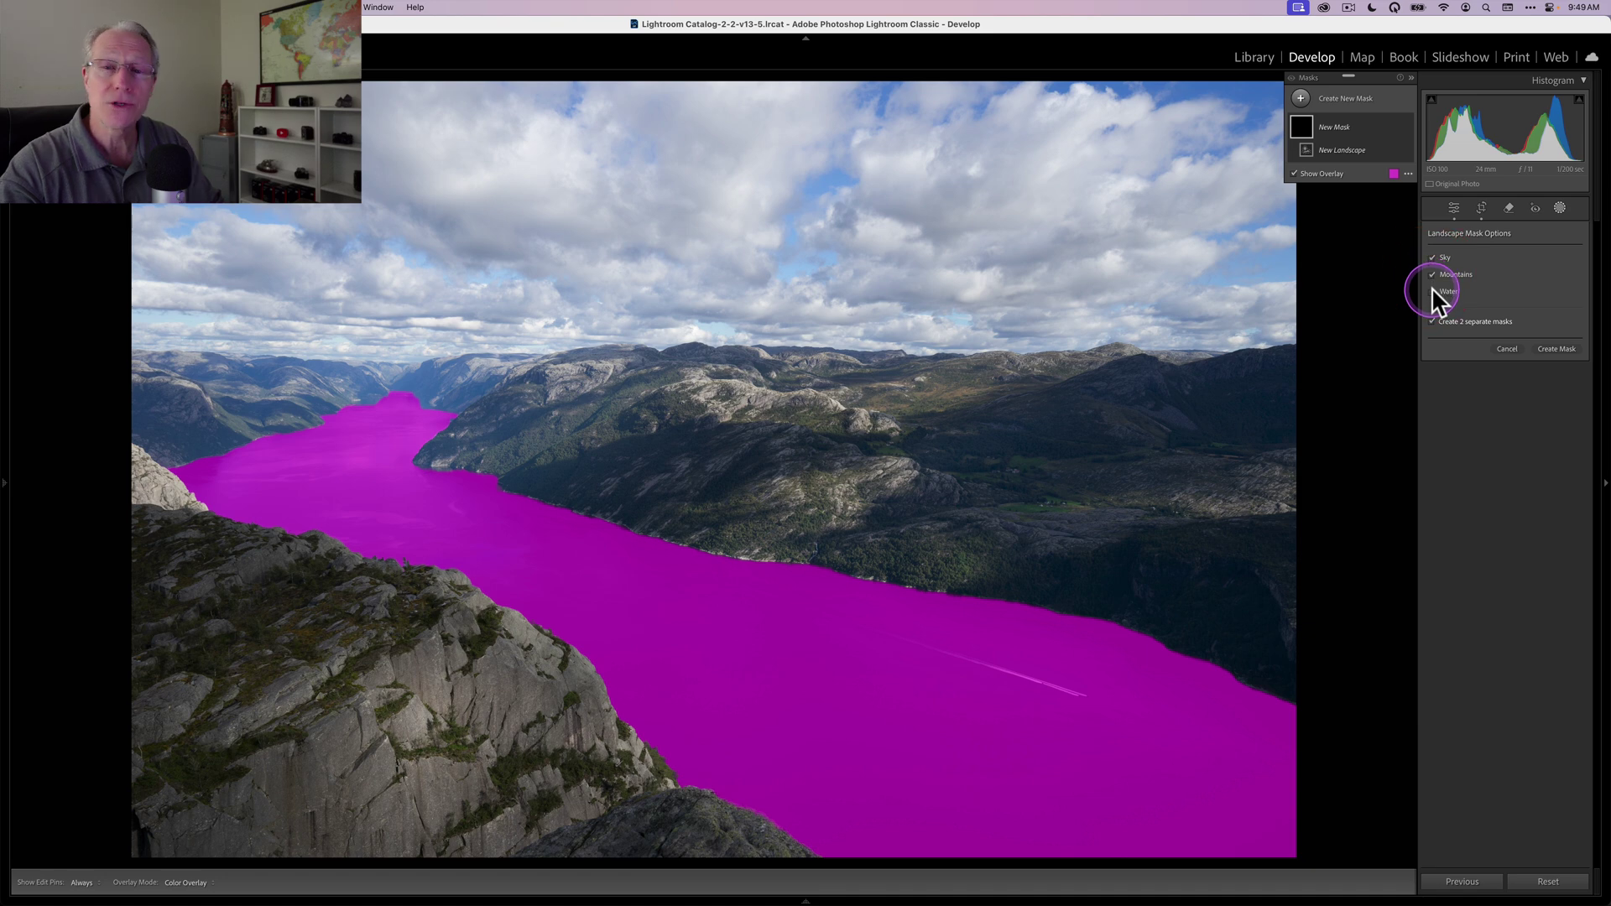
left_click(1431, 289)
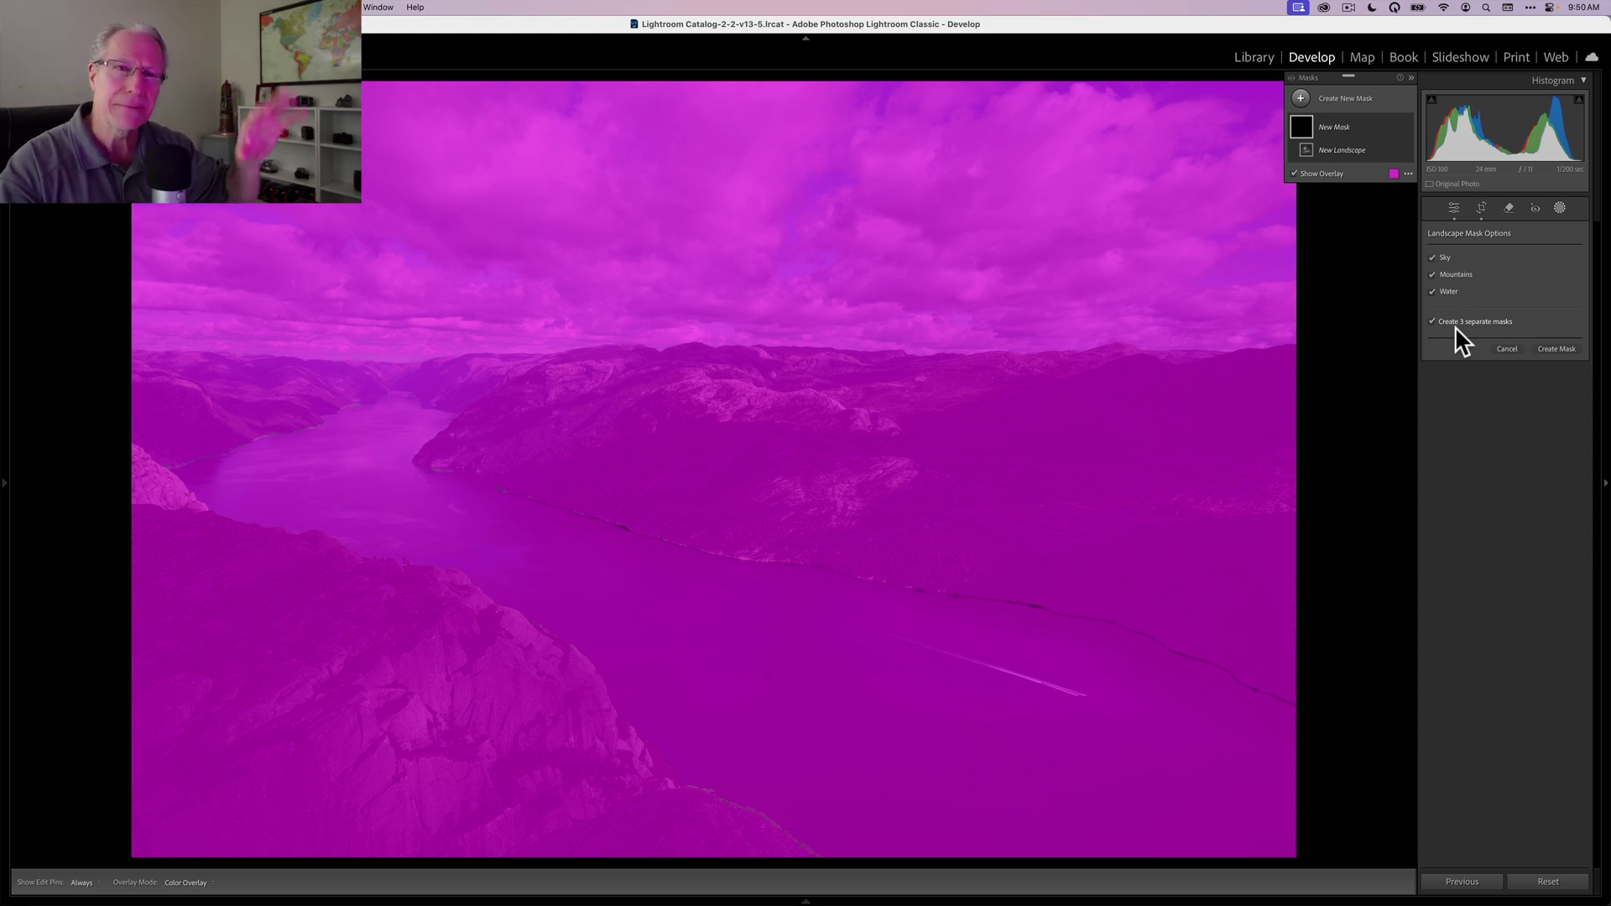
left_click(1554, 337)
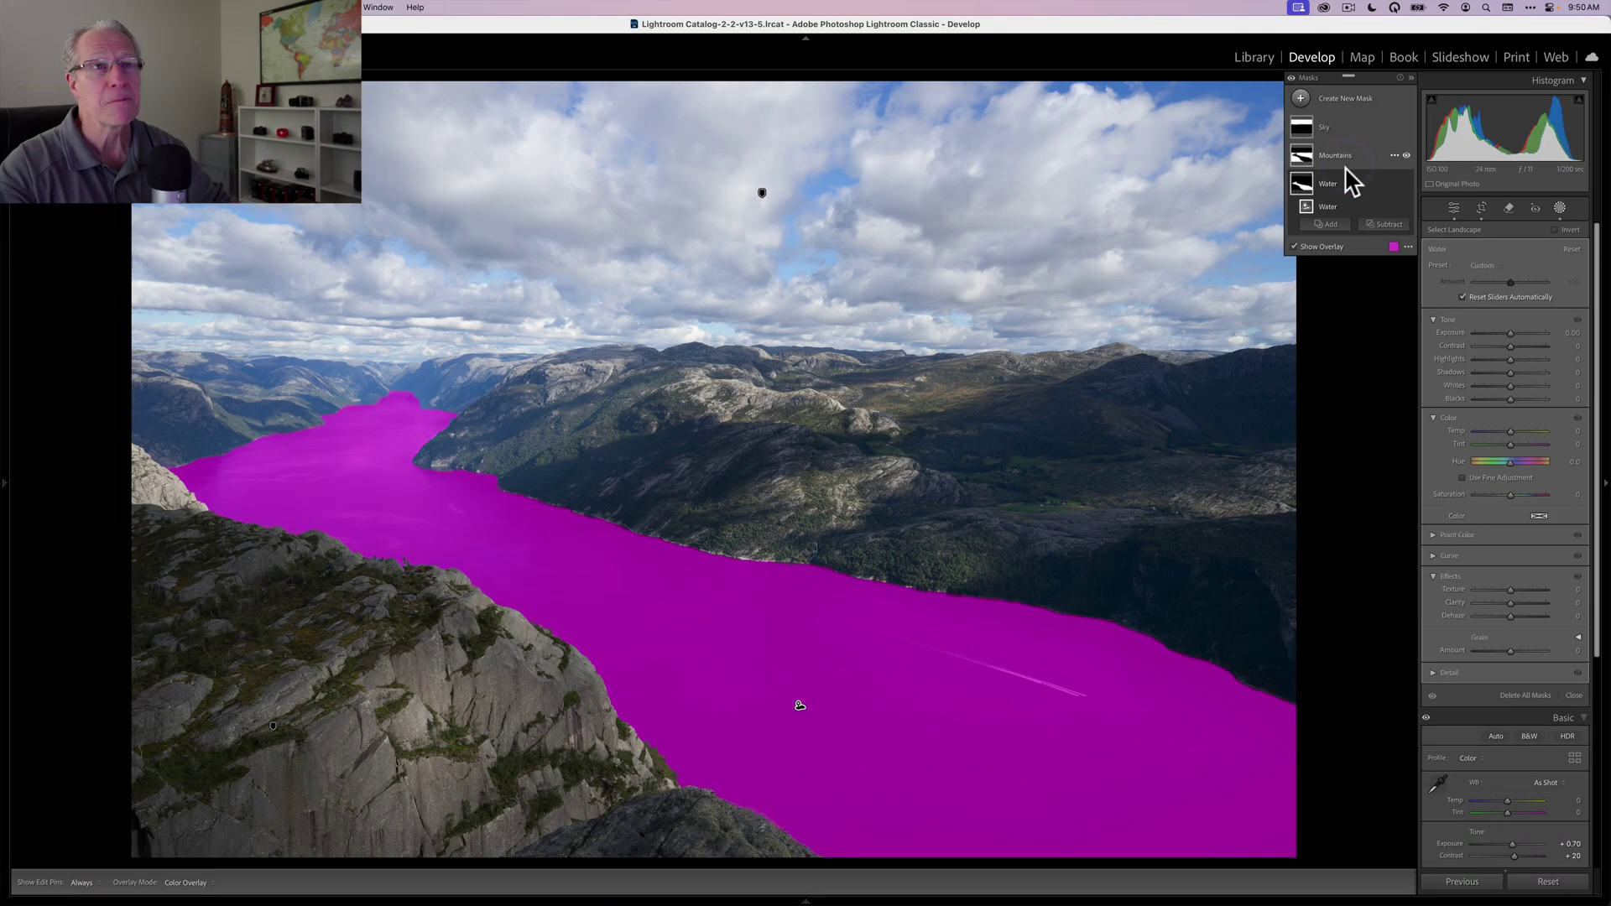
On the Water mask, nudge up exposure and contrast, set Temp -12, and lower texture and clarity
left_click(1328, 206)
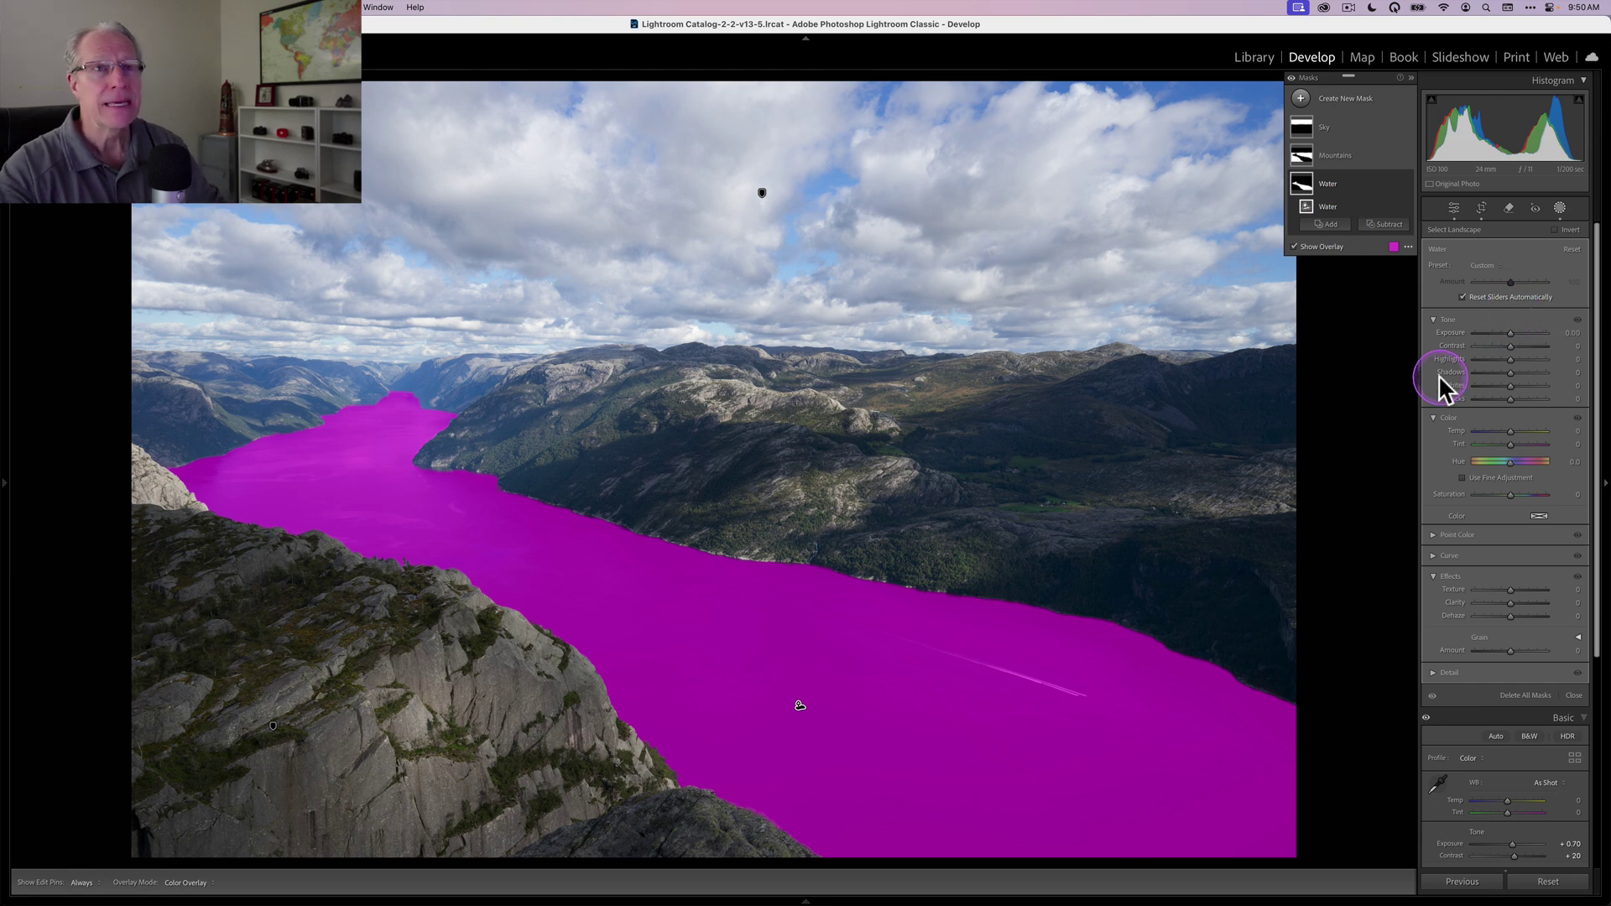
left_click(1406, 182)
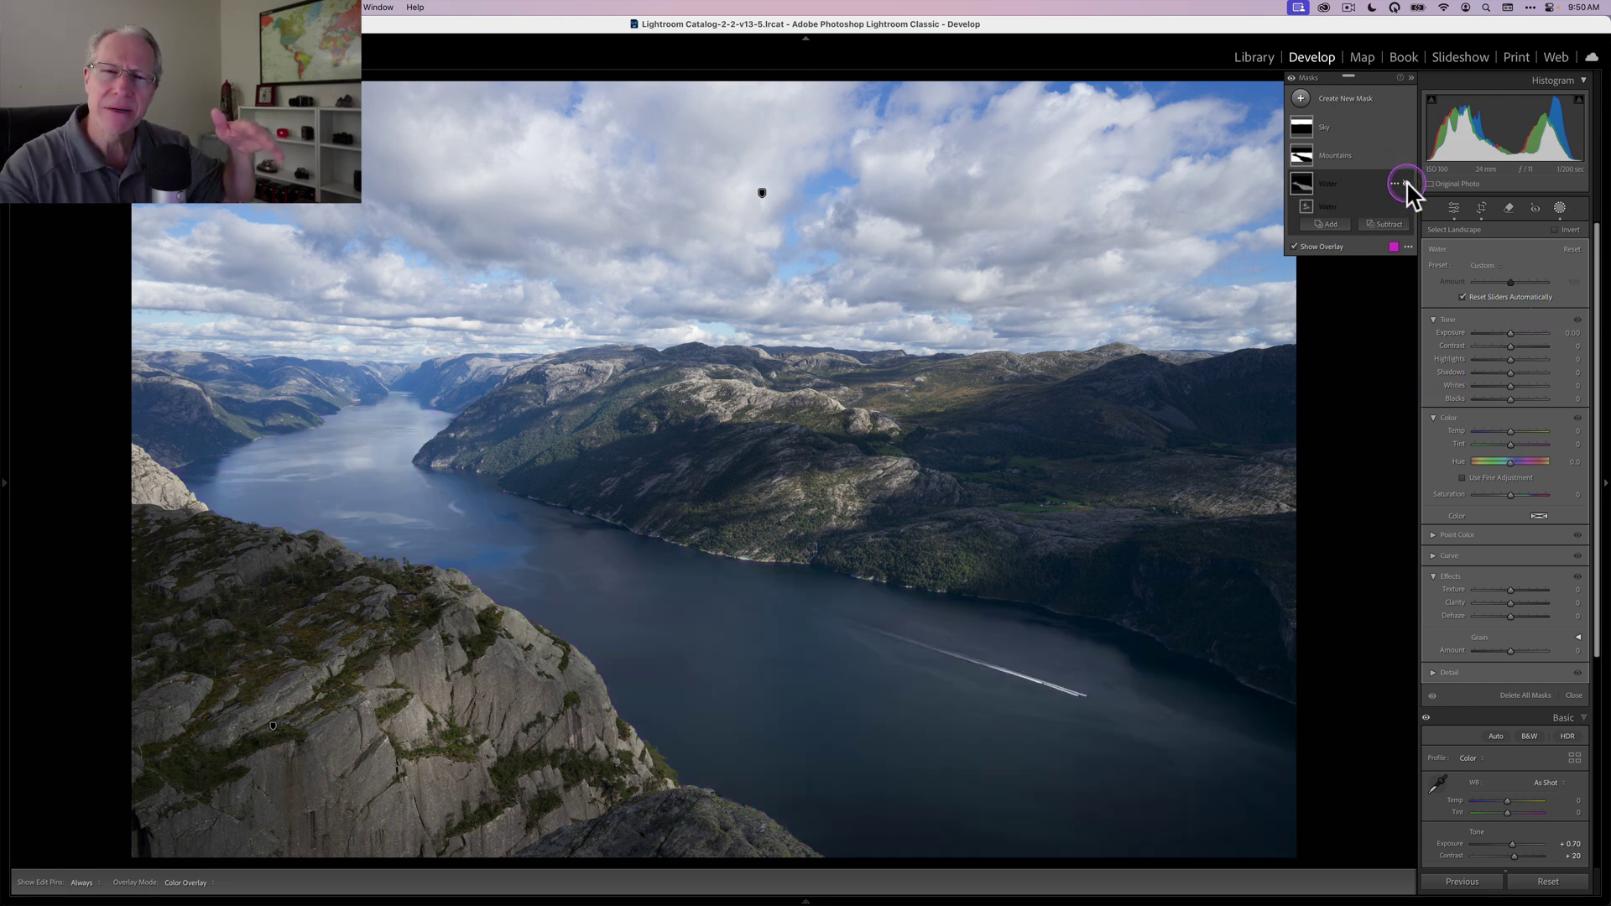
left_click(1406, 182)
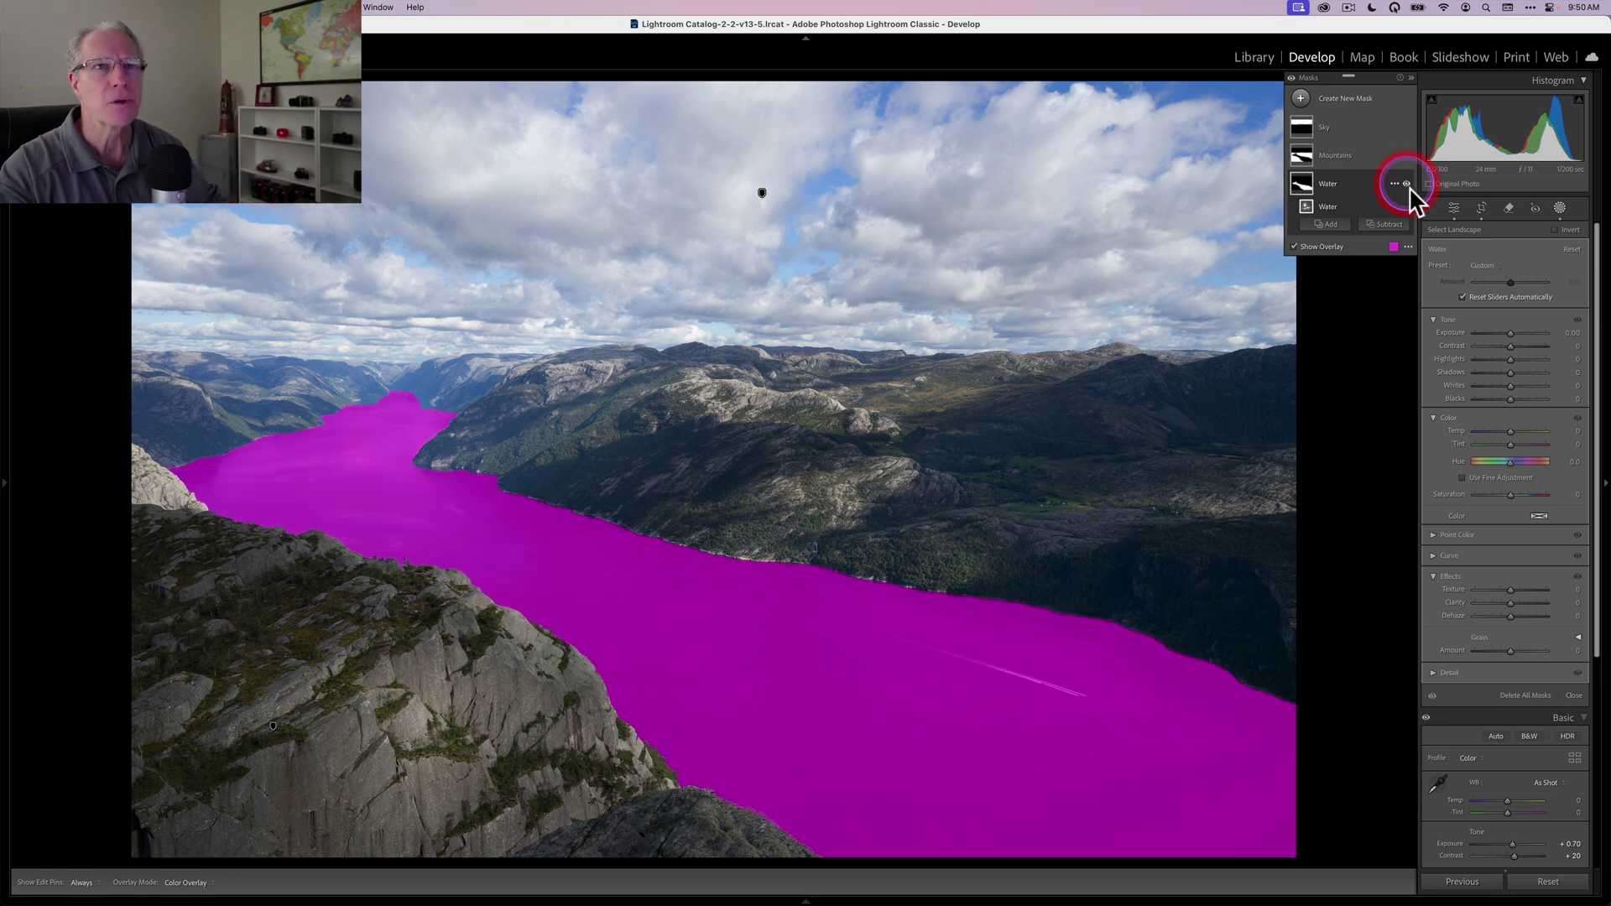
left_click_drag(1509, 330, 1513, 344)
left_click_drag(1511, 430, 1506, 430)
left_click_drag(1512, 616, 1515, 615)
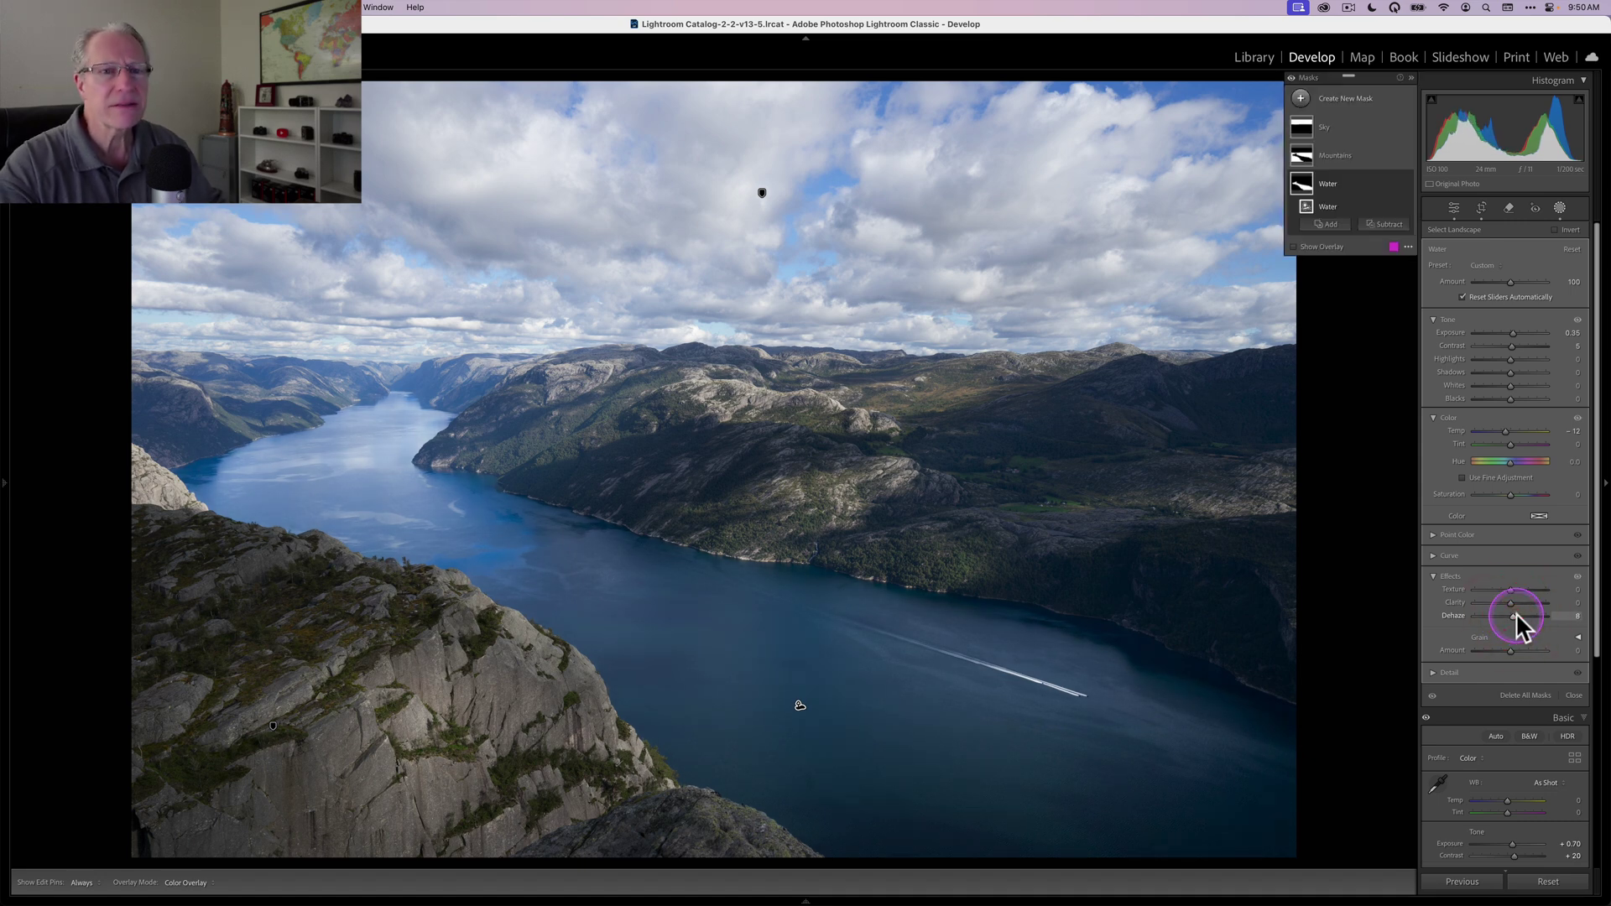
left_click_drag(1512, 601, 1499, 590)
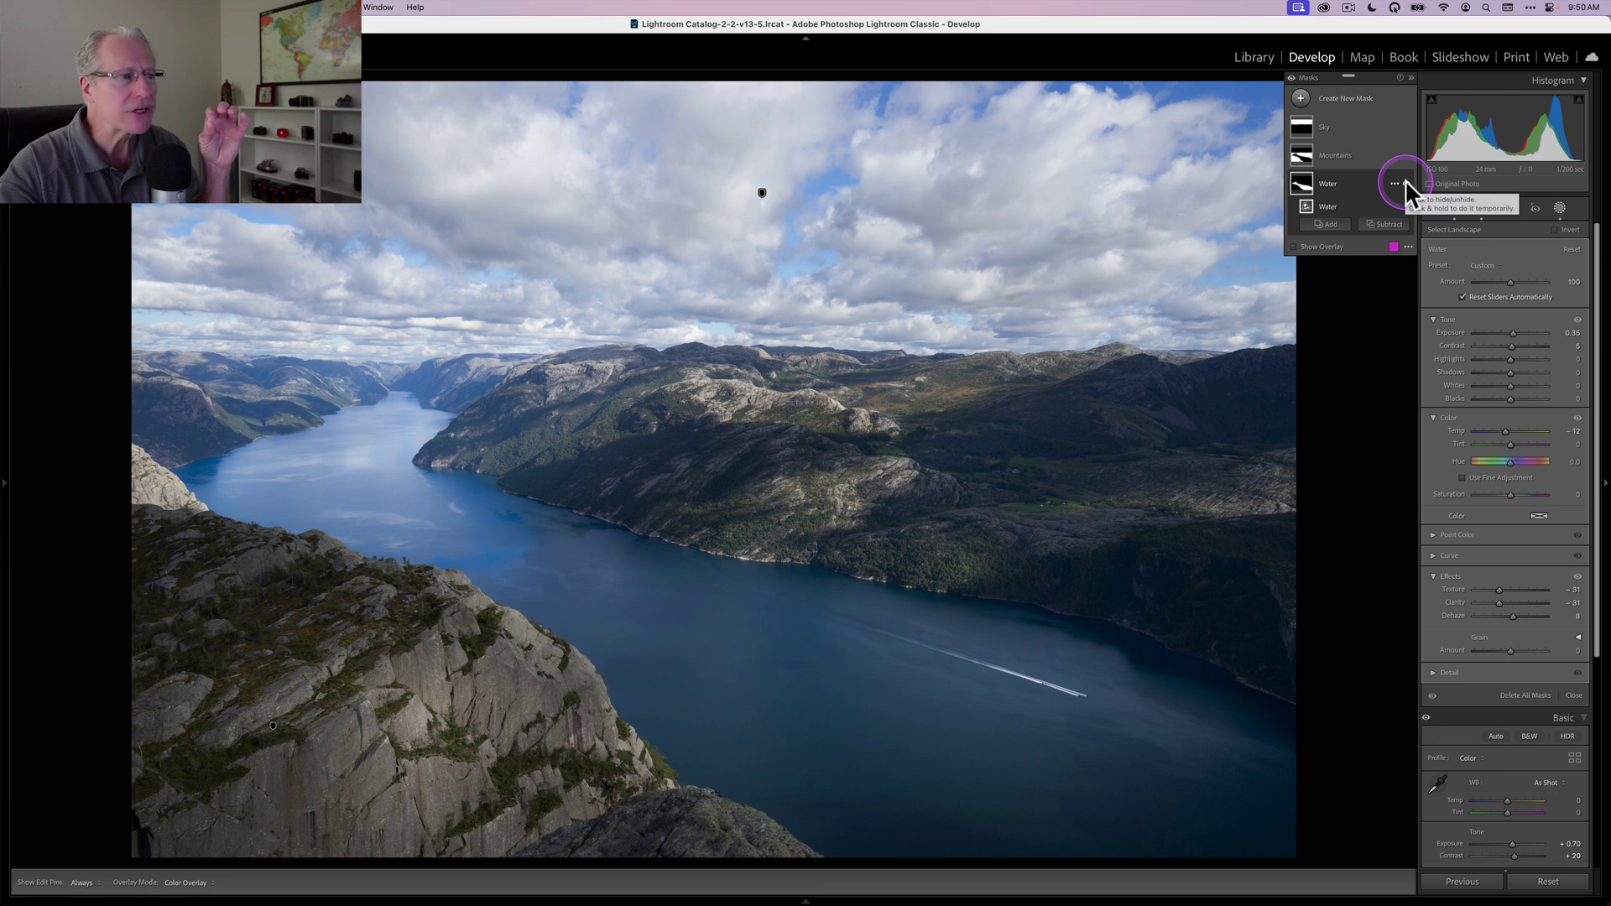
left_click(1406, 183)
left_click(1405, 181)
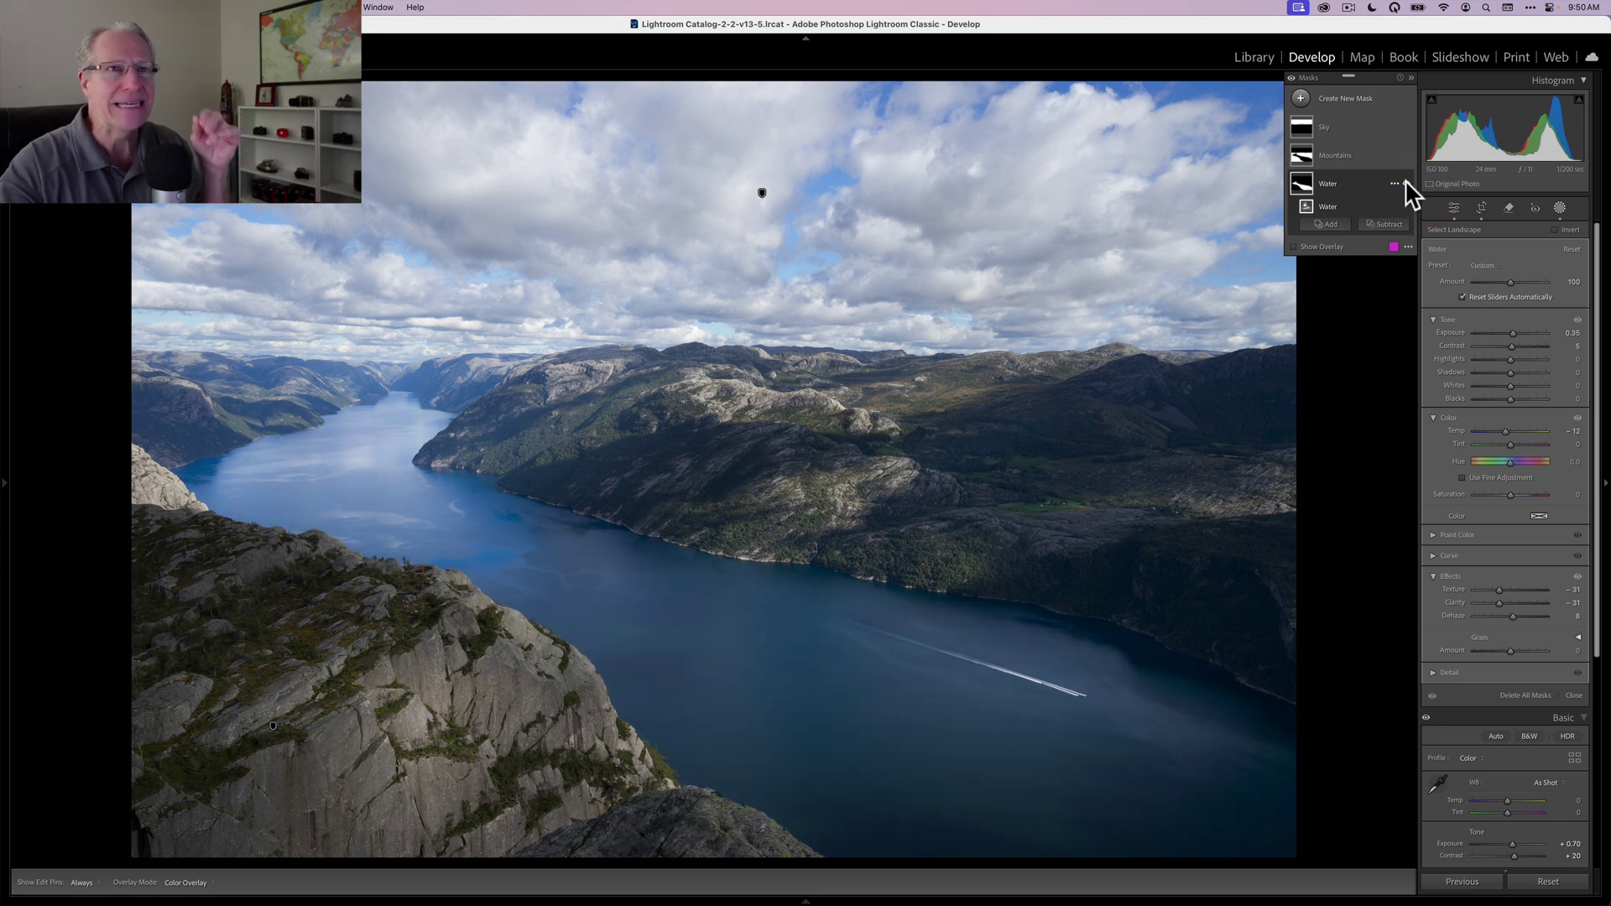
left_click(1304, 159)
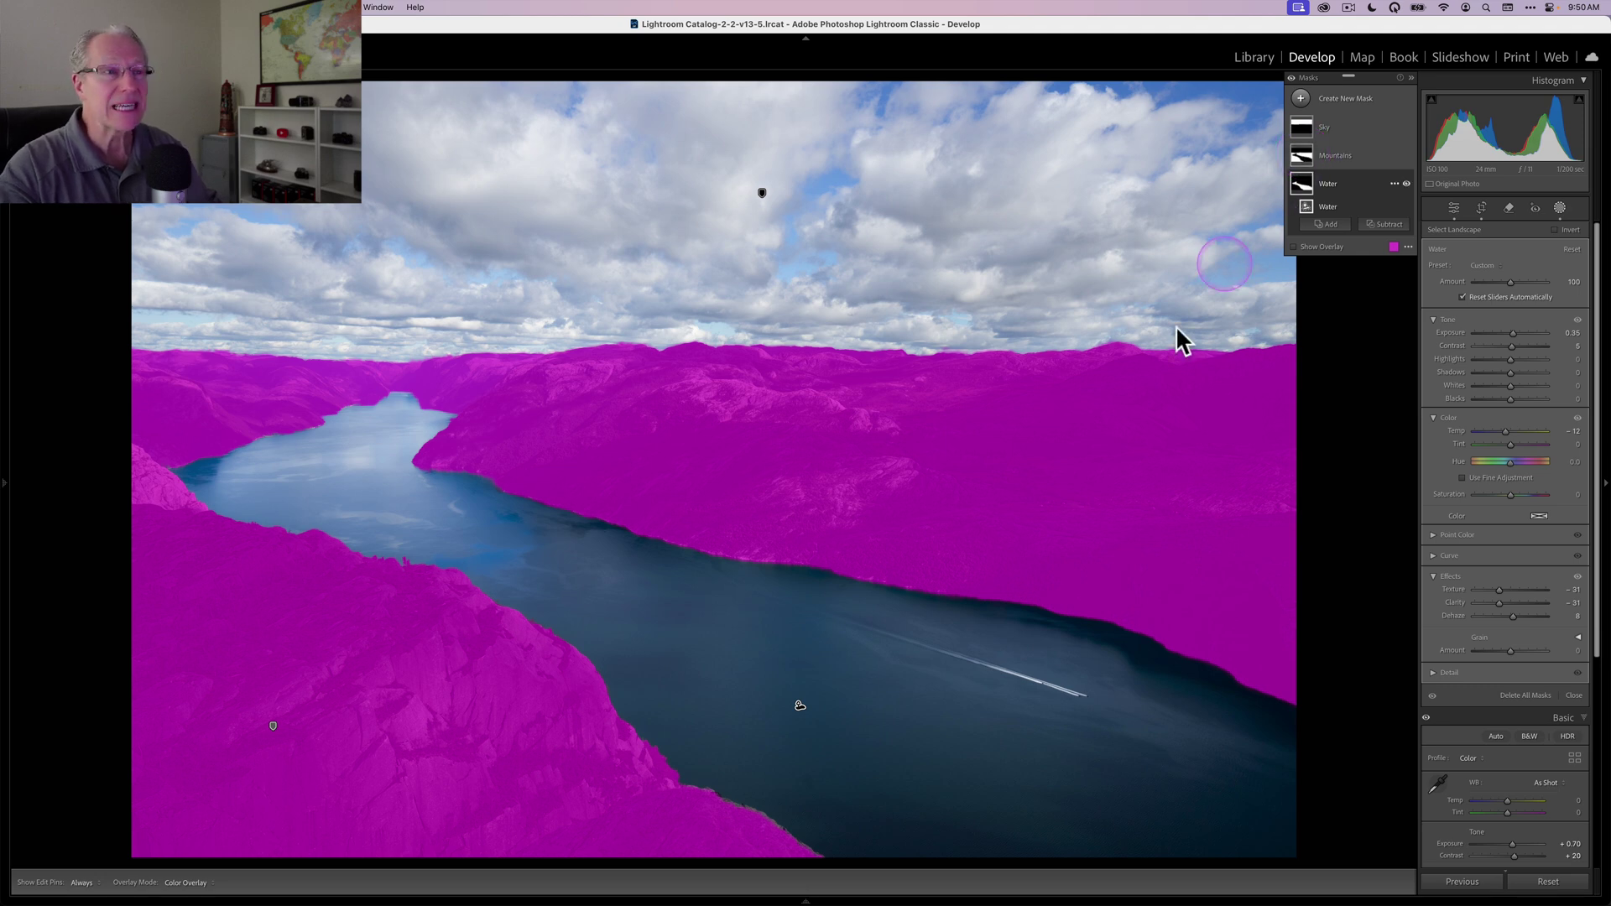
Give the Mountains mask Exposure 0.27, Temp 9, Tint 13, Texture 21, Clarity 17 and Highlights -65
left_click(935, 557)
left_click(1303, 161)
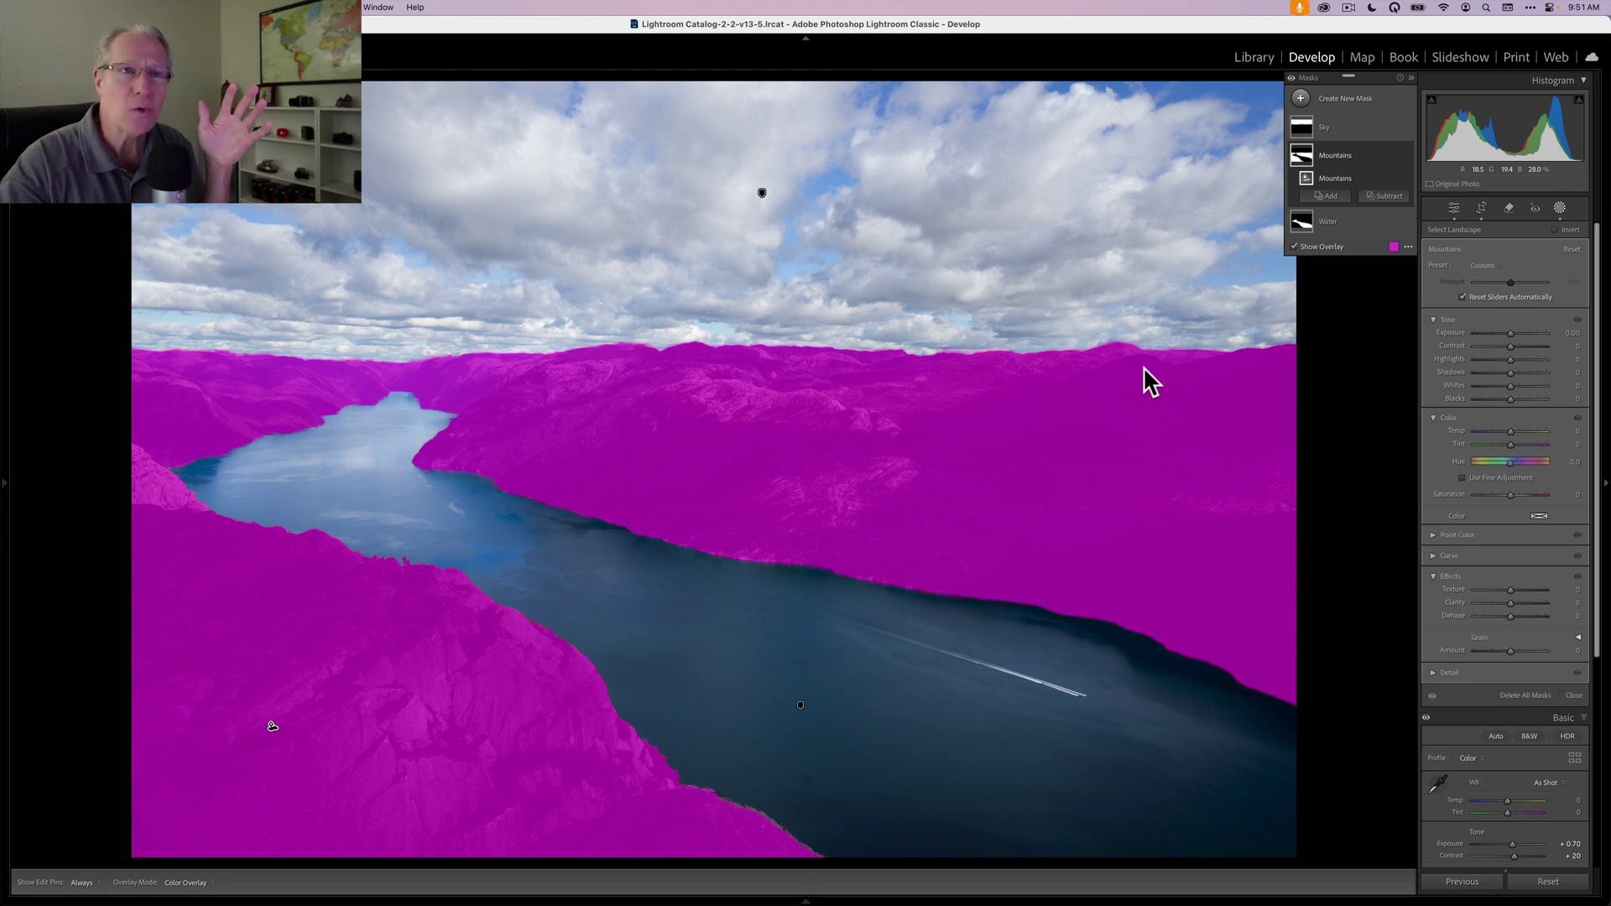
left_click_drag(1512, 329, 1513, 327)
left_click_drag(1509, 430, 1513, 428)
left_click_drag(1513, 447, 1516, 444)
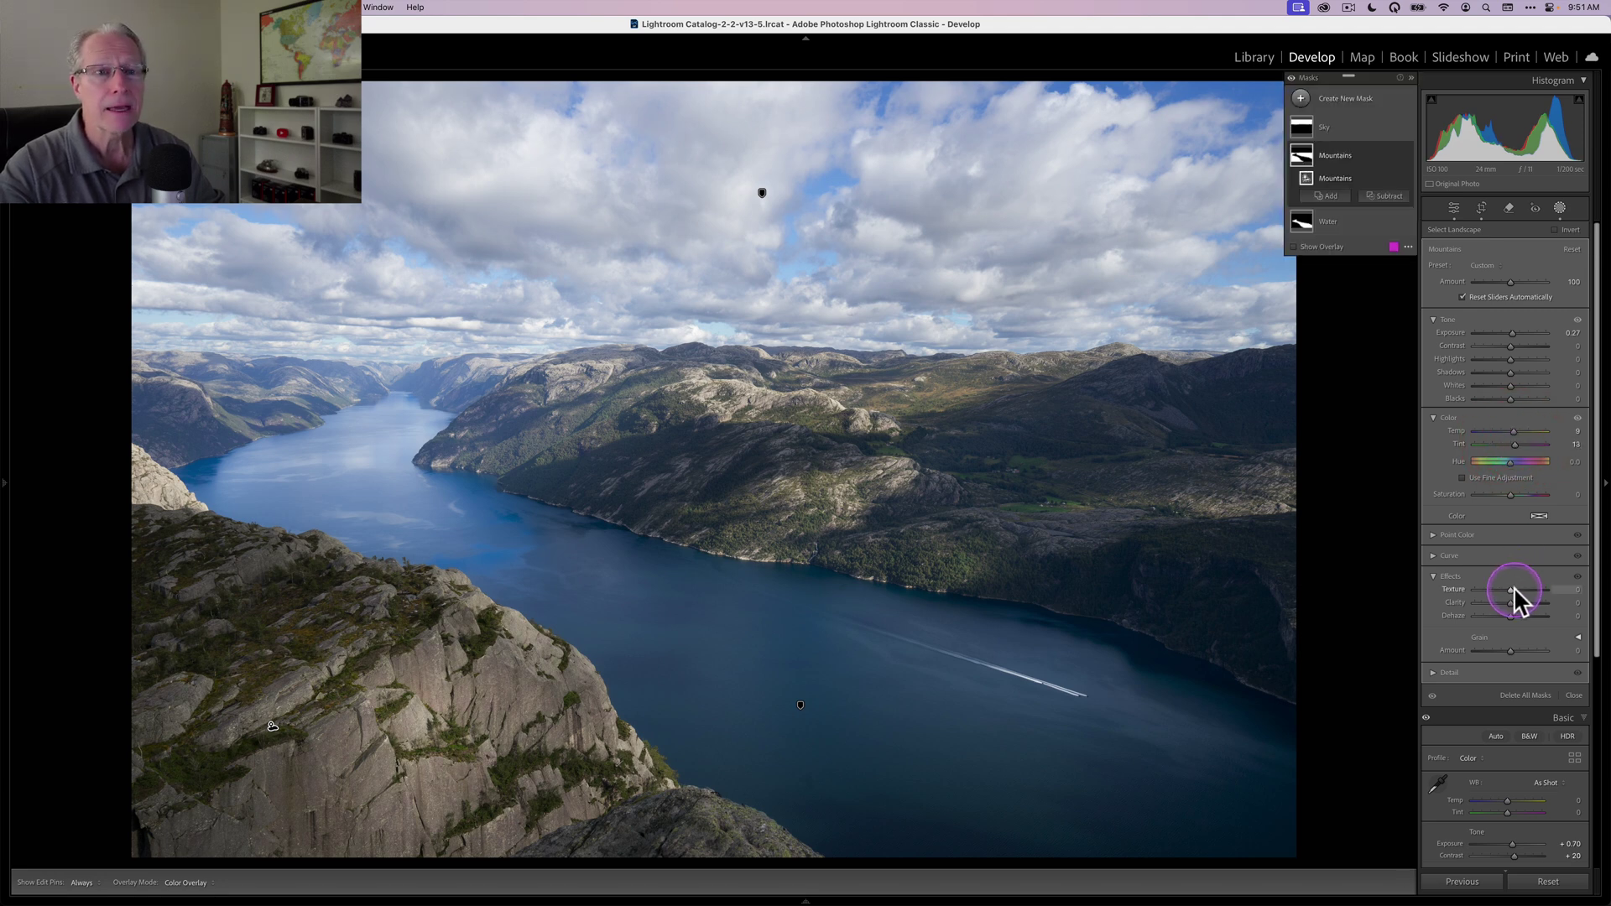
left_click_drag(1514, 586, 1517, 601)
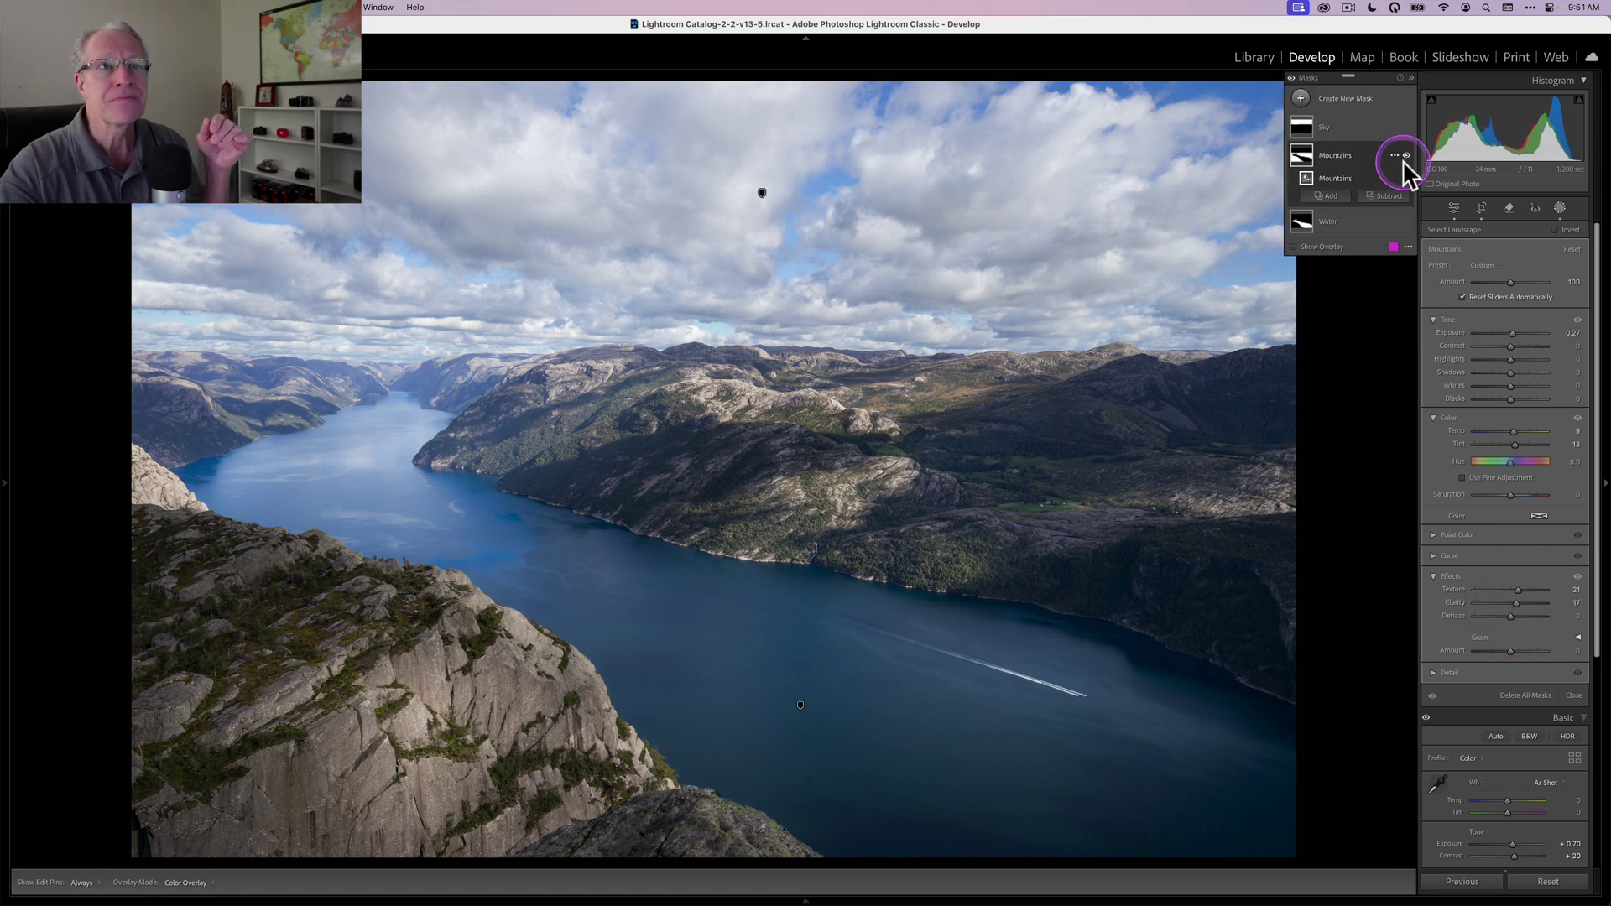
left_click(1406, 151)
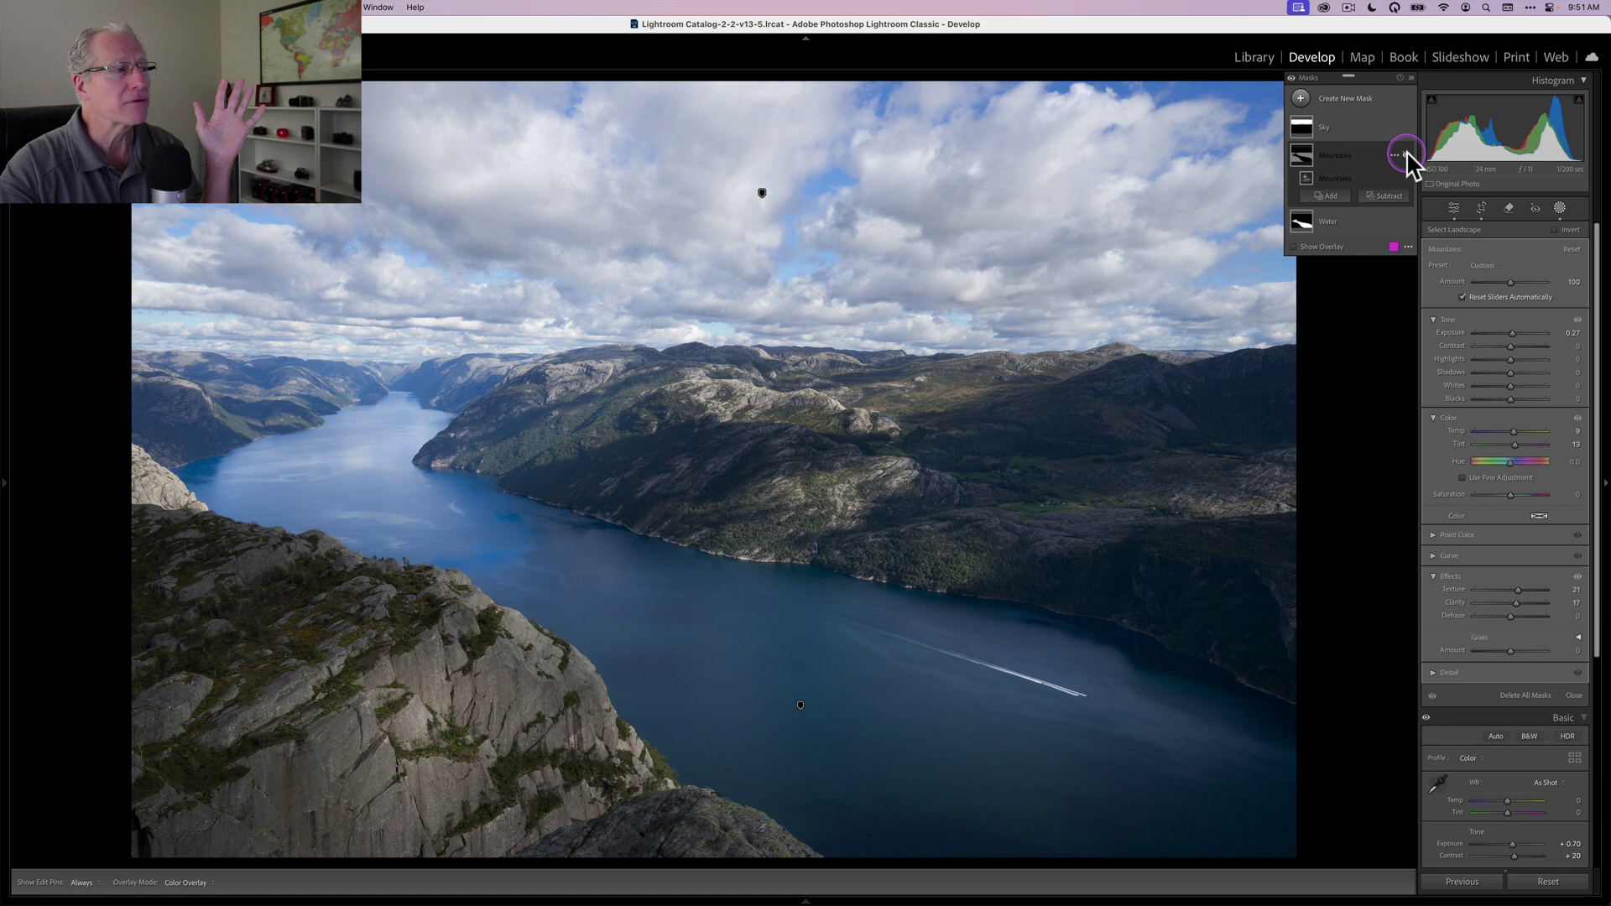
left_click(1406, 153)
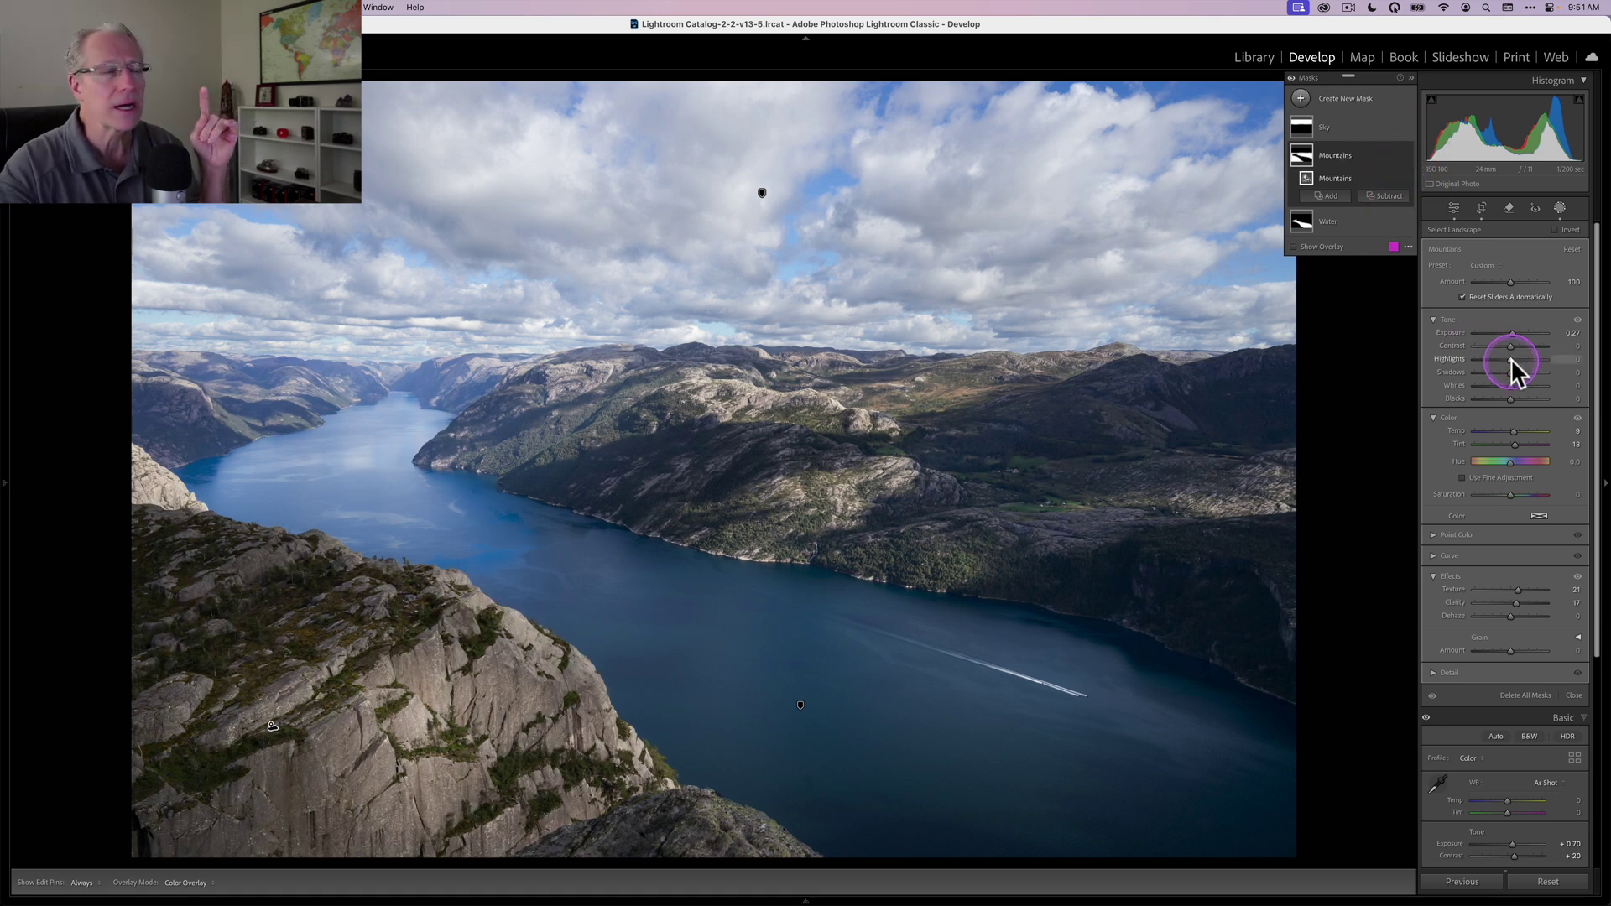
left_click_drag(1511, 359, 1504, 359)
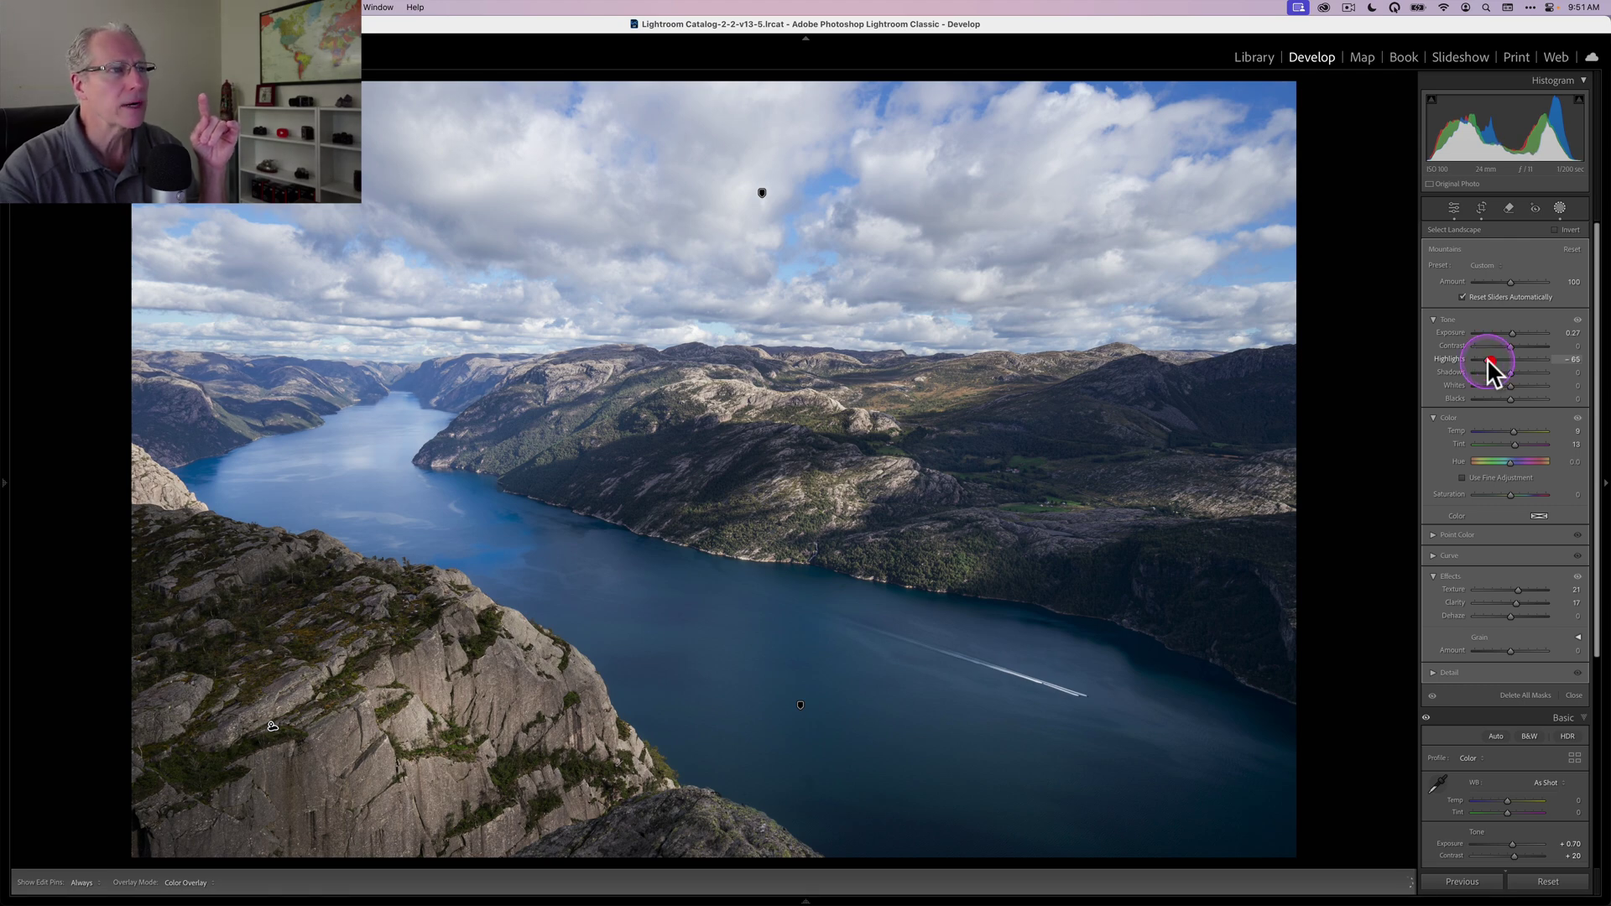
left_click_drag(1488, 360, 1486, 360)
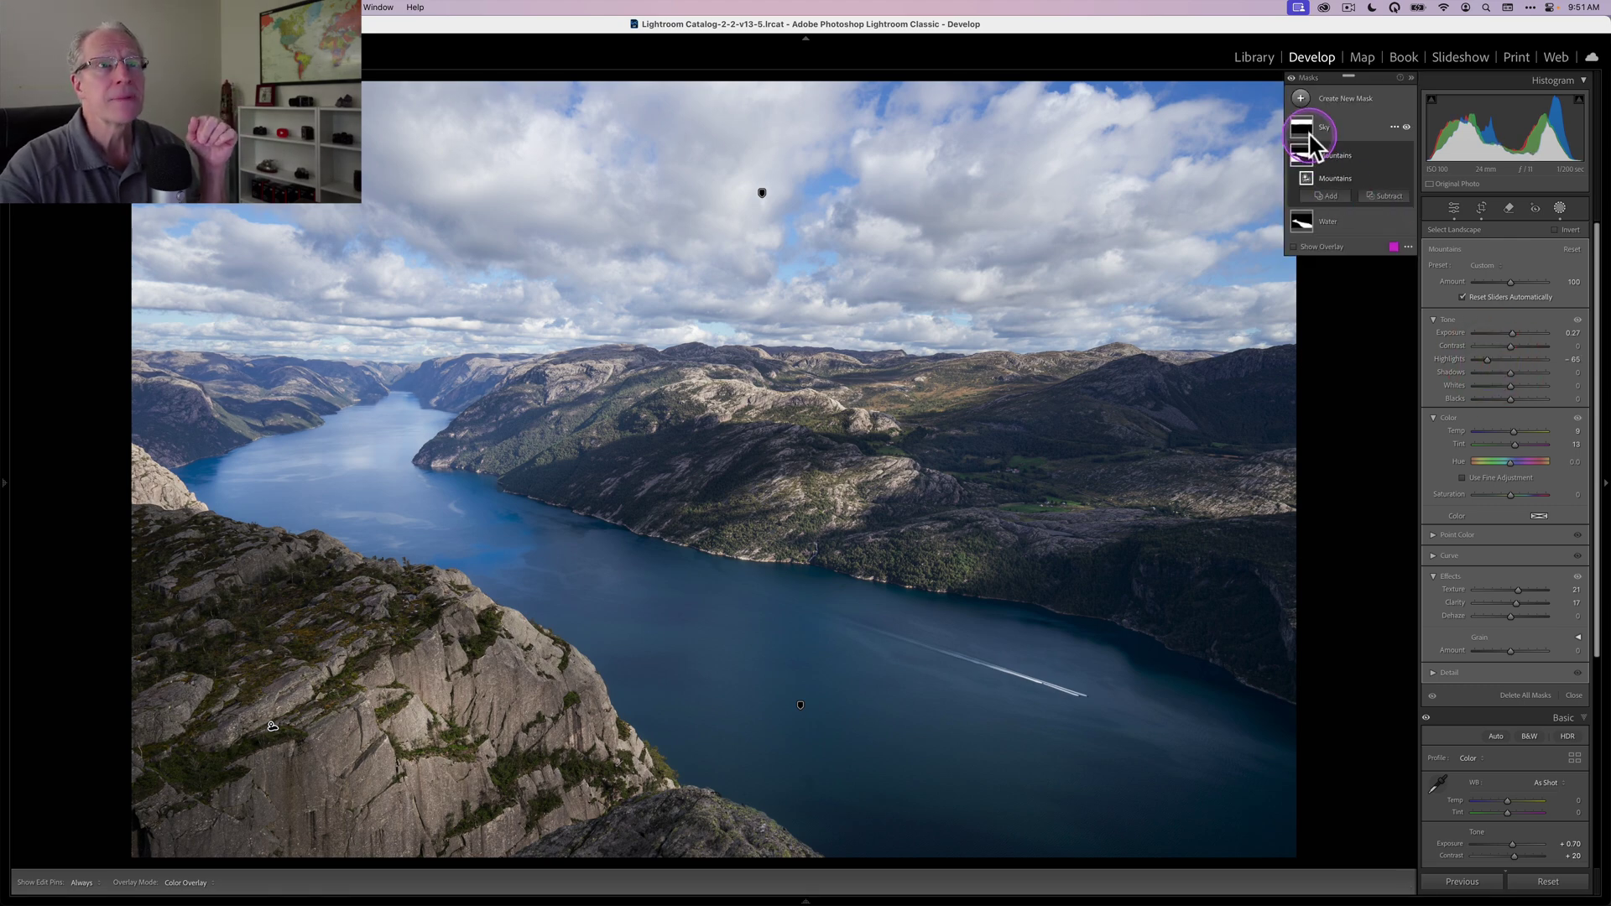
Subtract a Mountains landscape selection from the Sky mask so it covers only the sky
mouse_move(1305, 130)
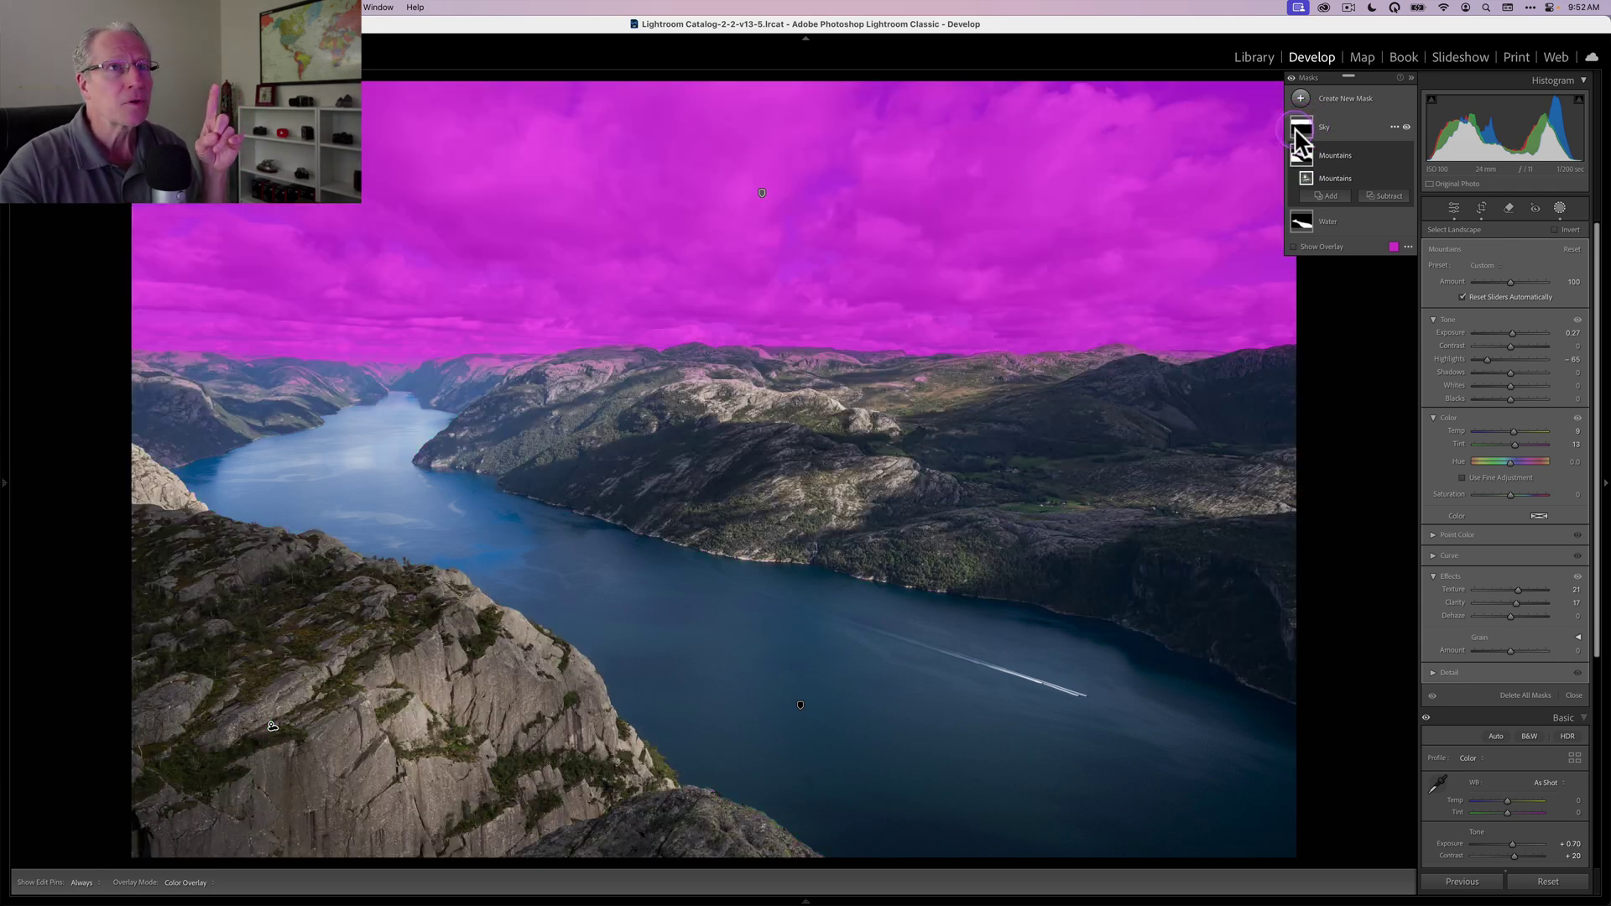
left_click(1308, 128)
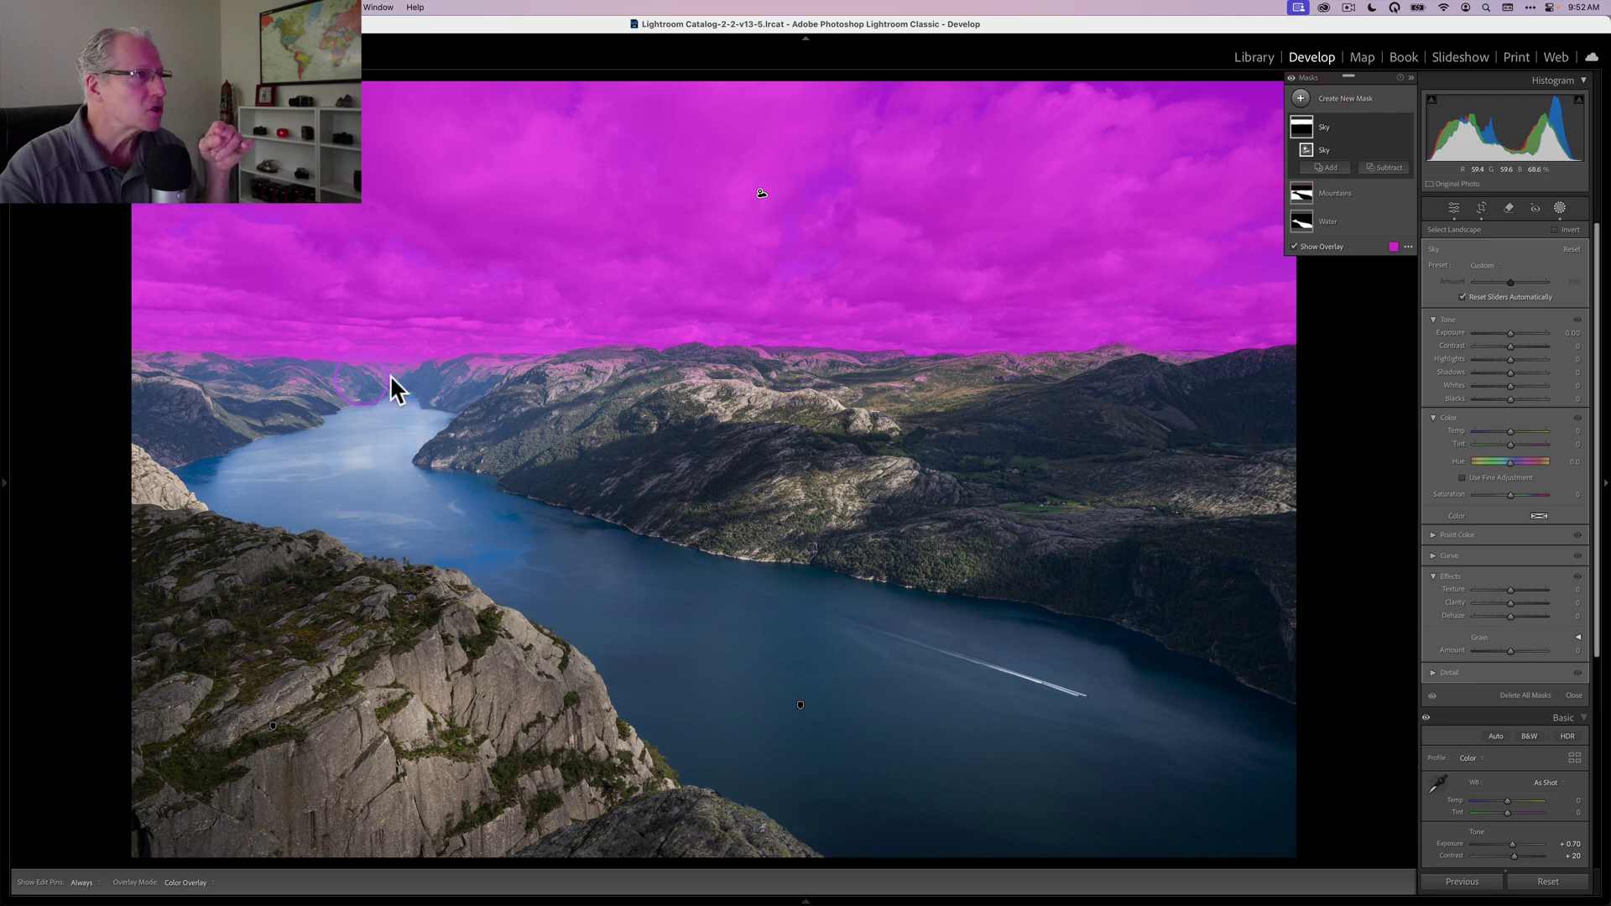
left_click(1301, 197)
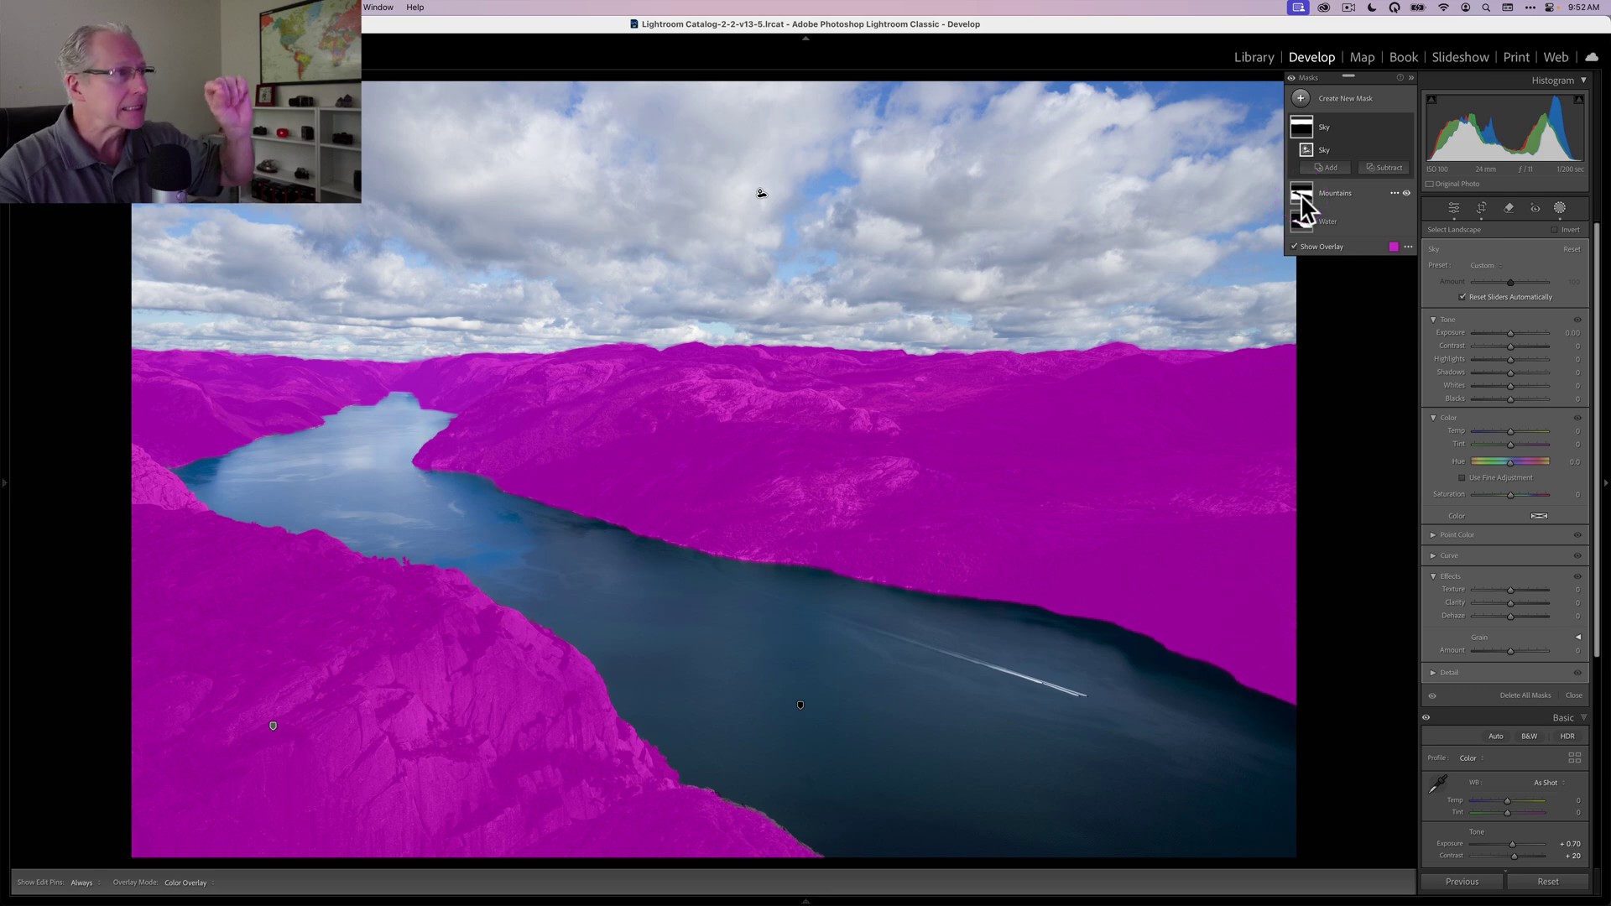
left_click(1303, 128)
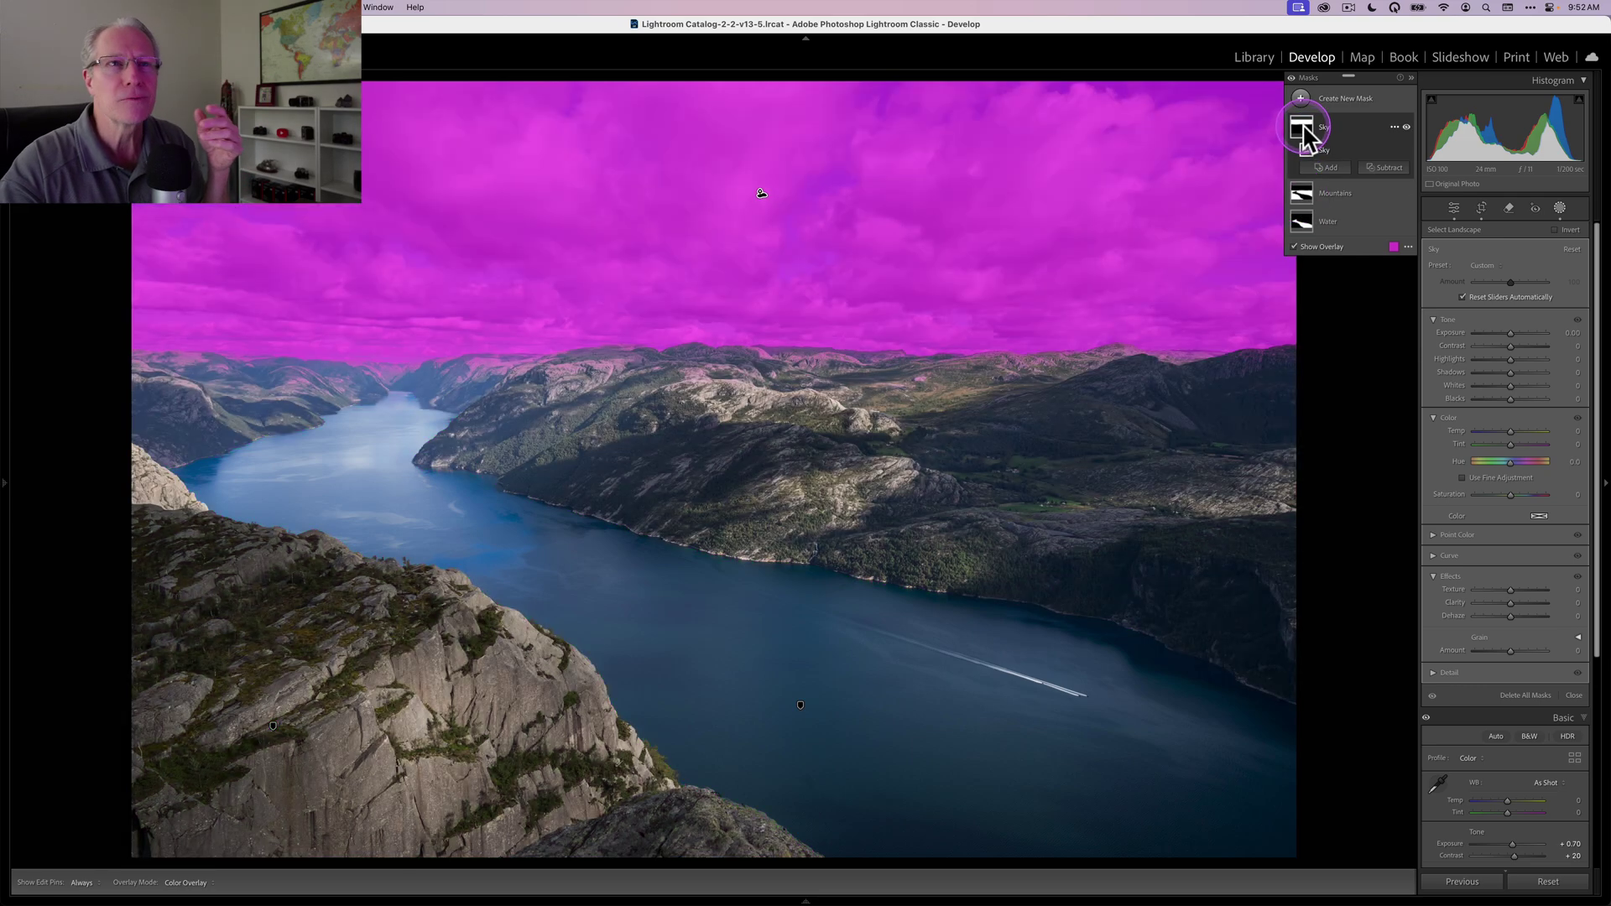
left_click(1380, 168)
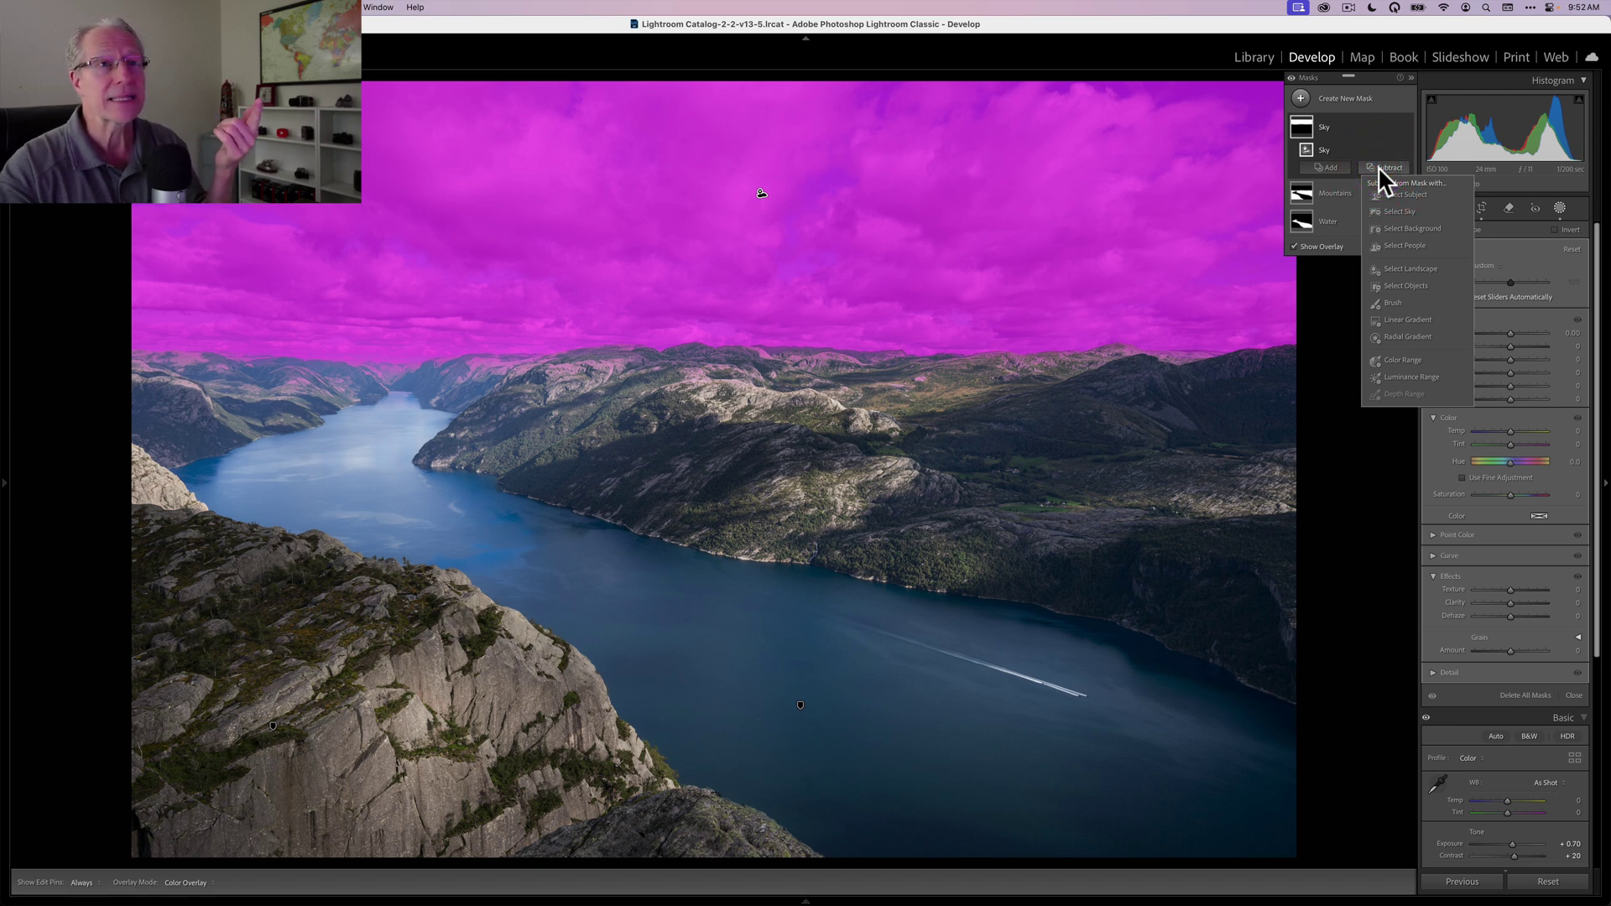
left_click(1400, 269)
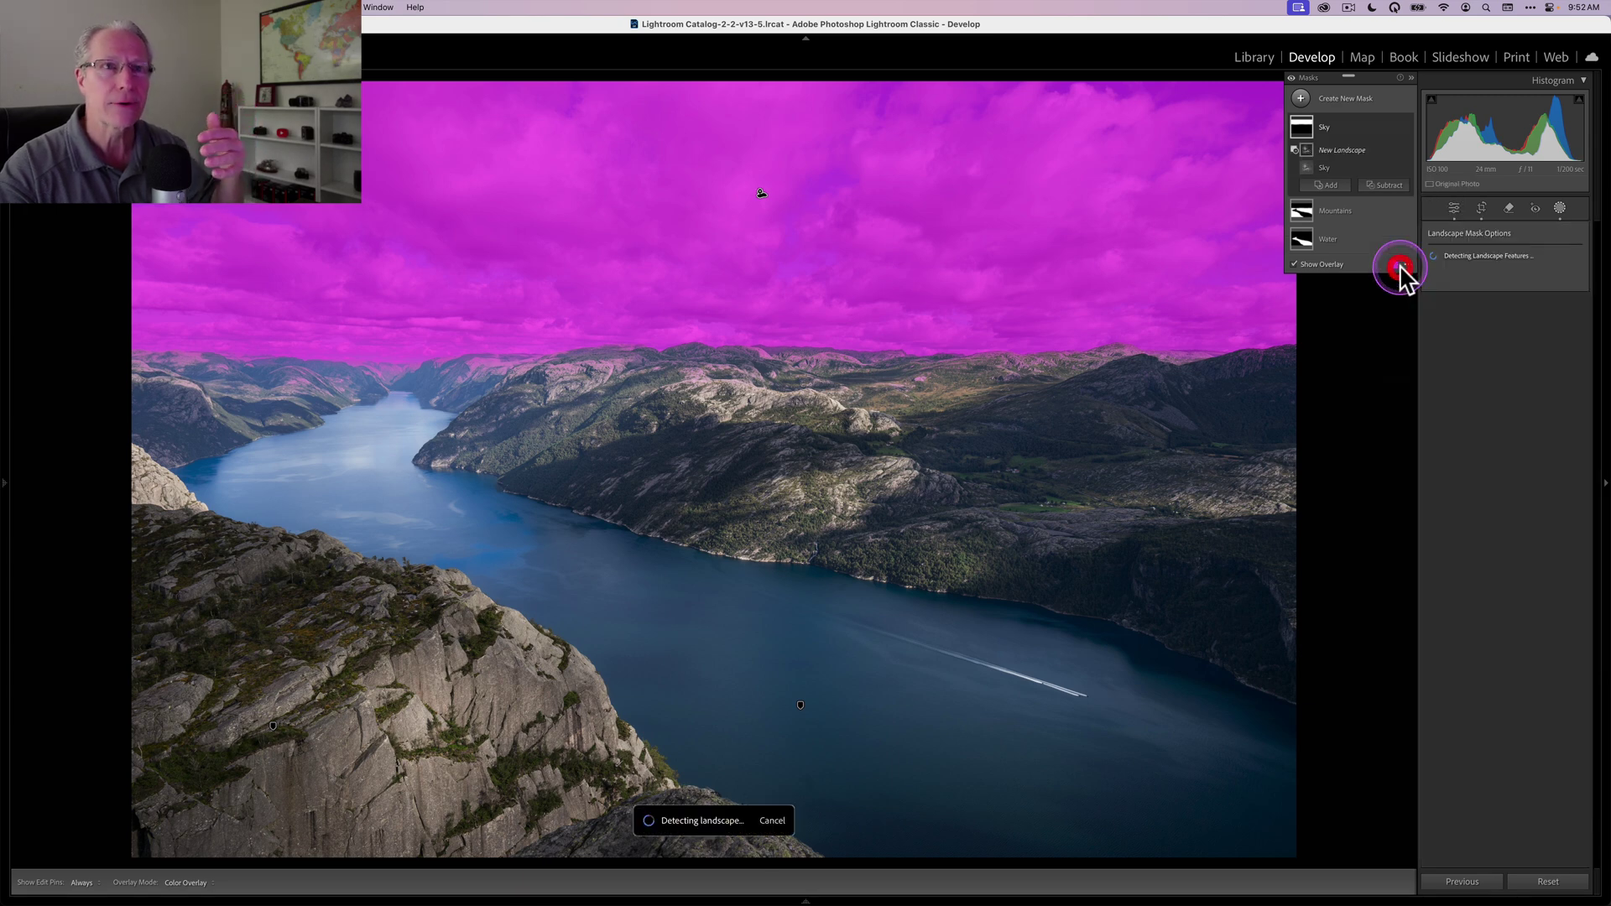
left_click(1430, 275)
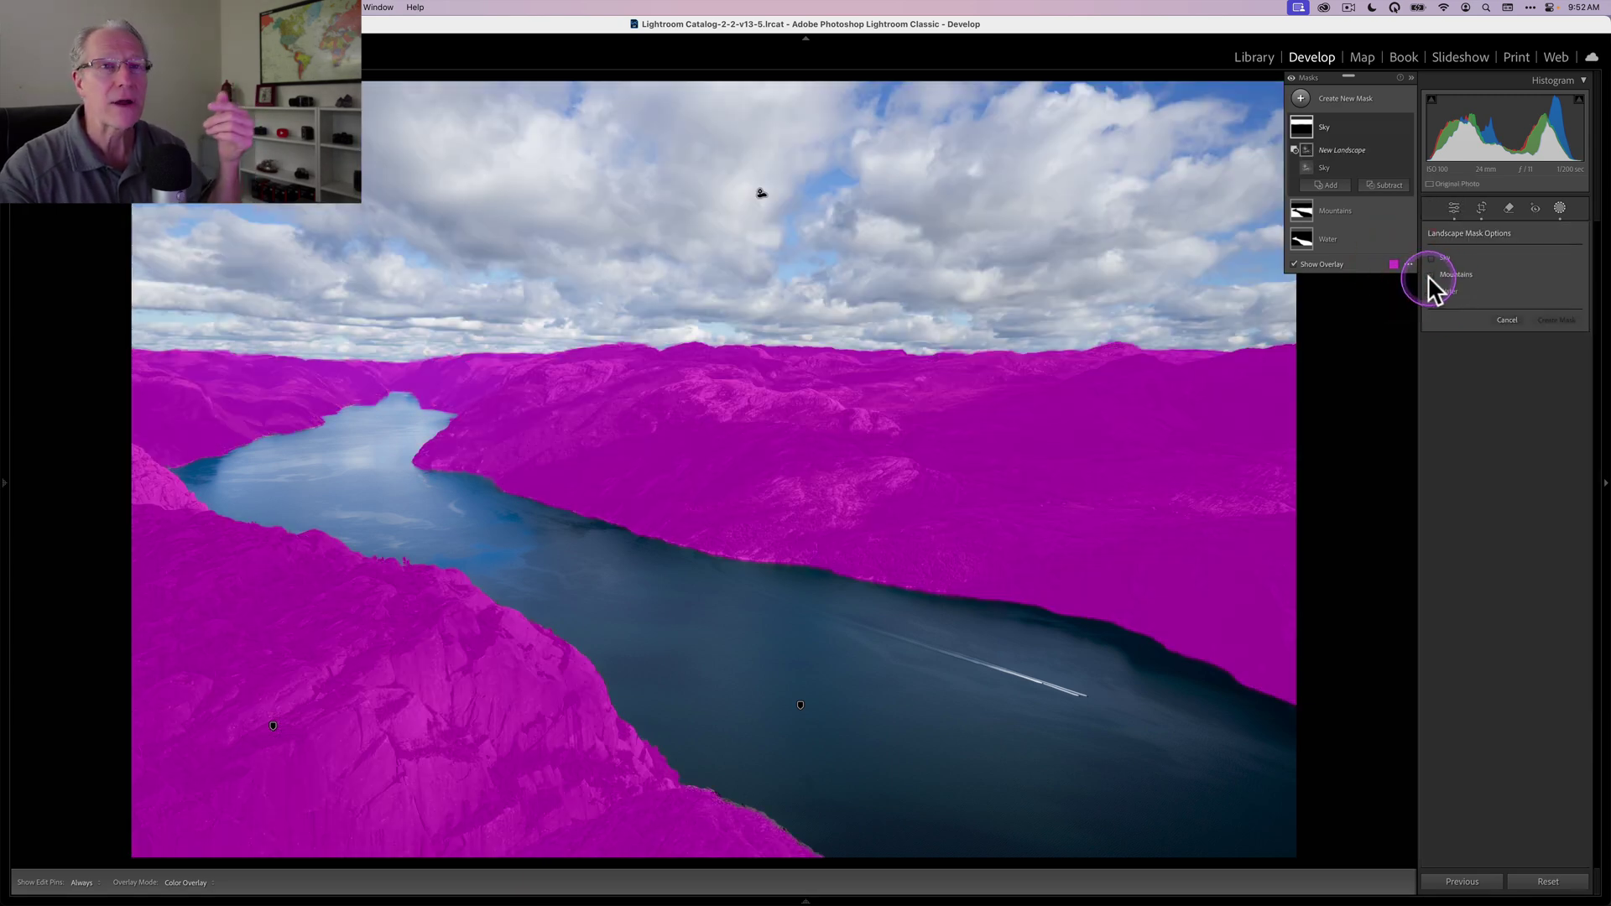
left_click(1429, 275)
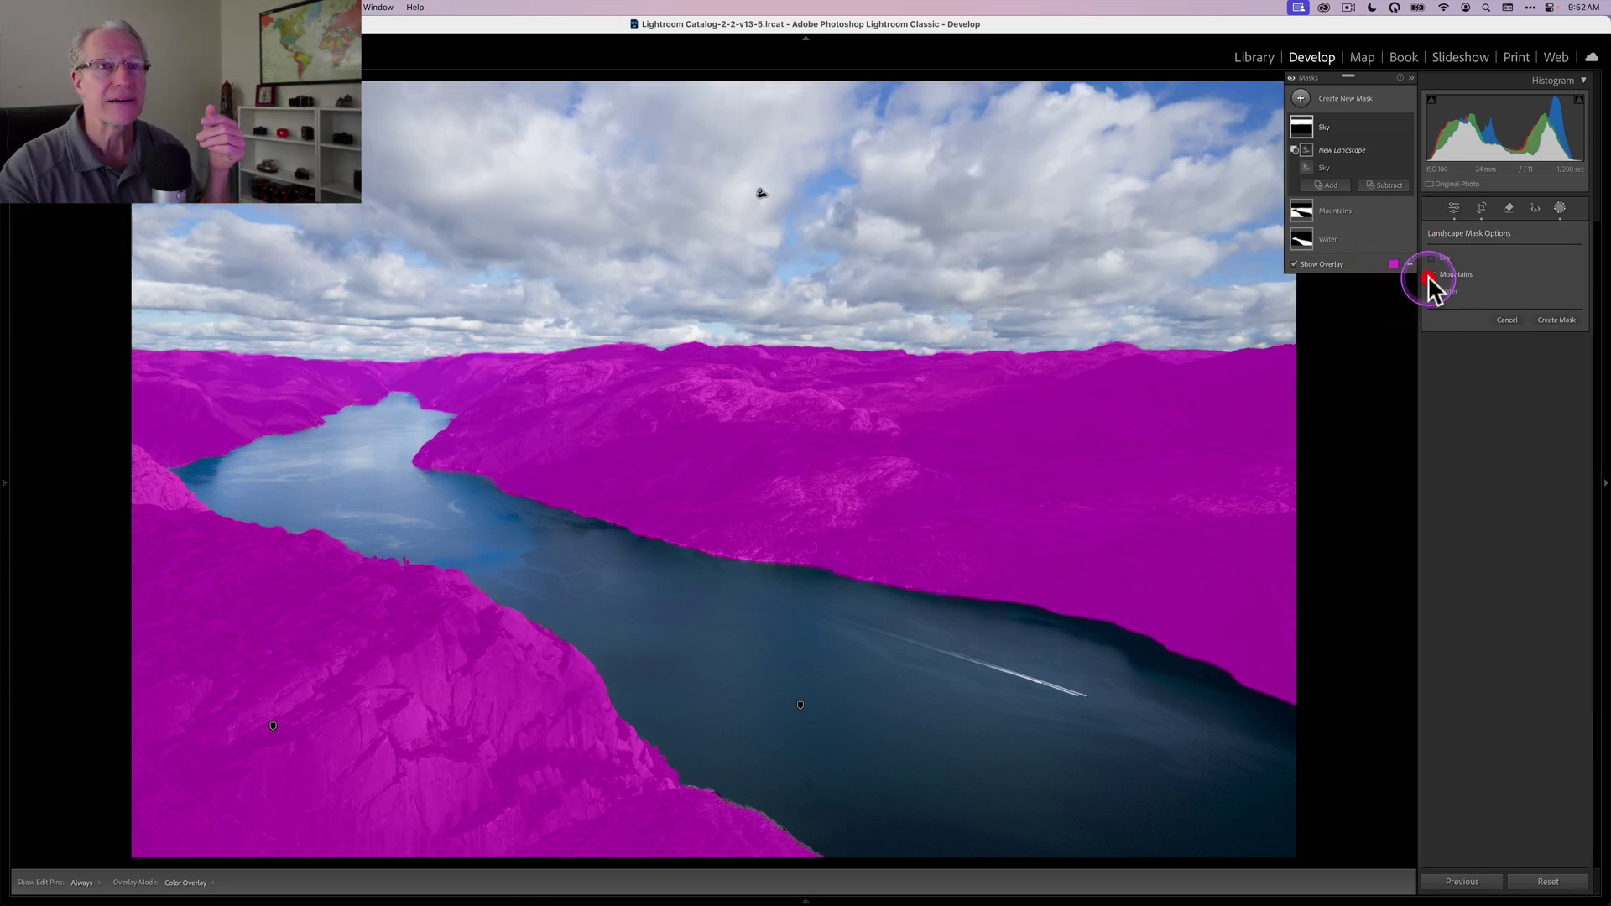
left_click(1553, 321)
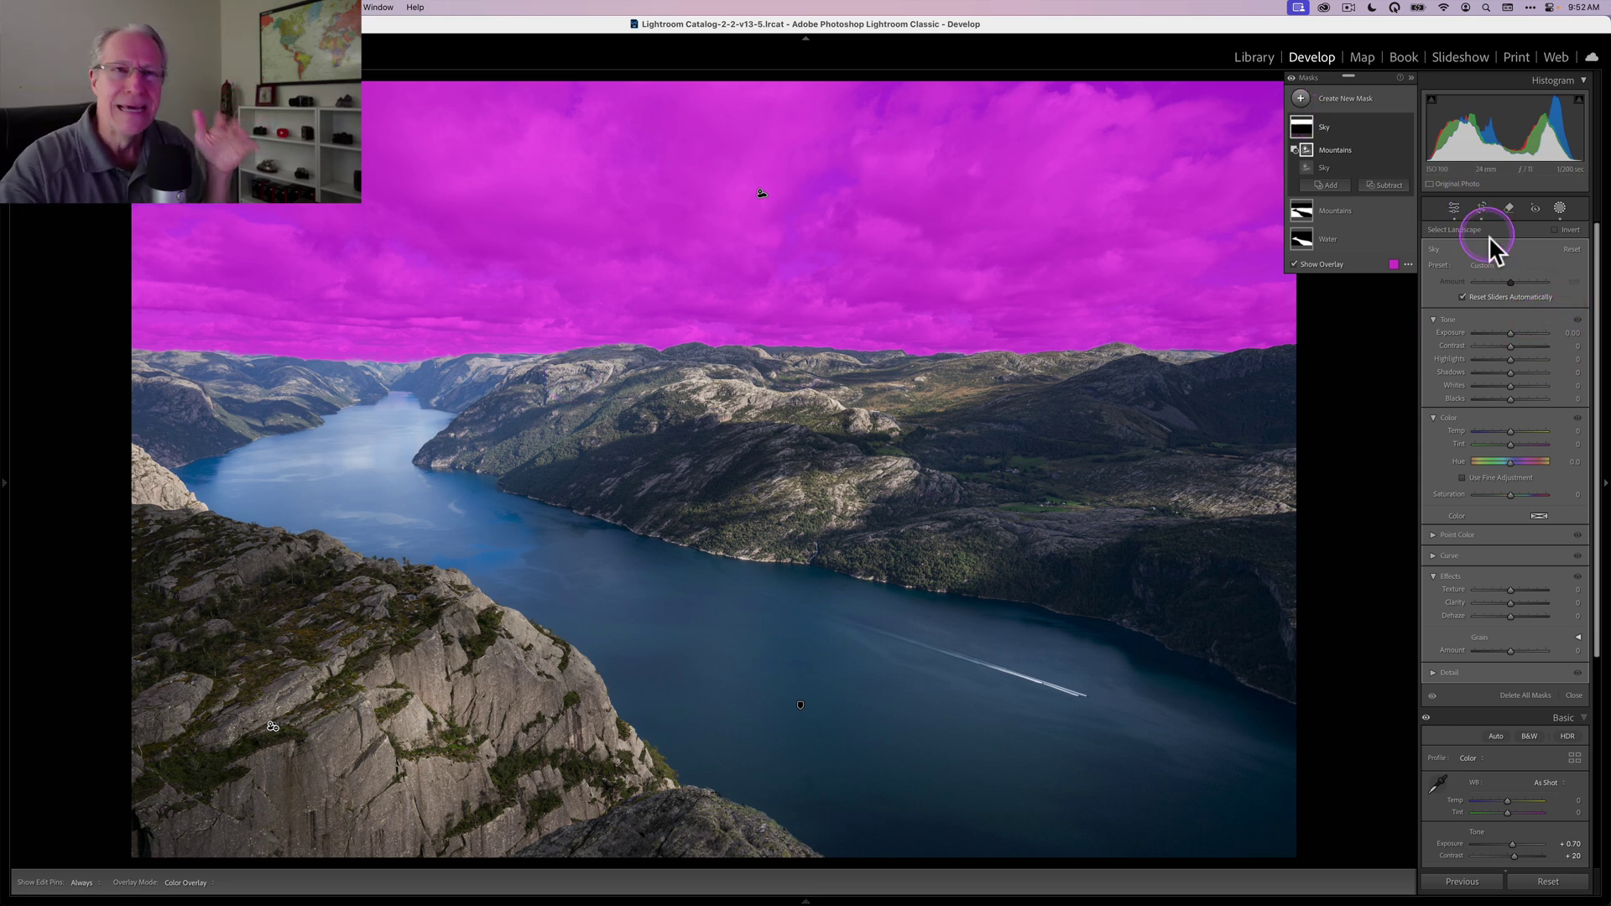
Set the Sky mask to Exposure 0.11, Highlights -21 and Texture -11, comparing with edits toggled off
left_click_drag(1508, 331, 1502, 358)
left_click_drag(1512, 616, 1504, 587)
left_click_drag(1457, 371, 1457, 371)
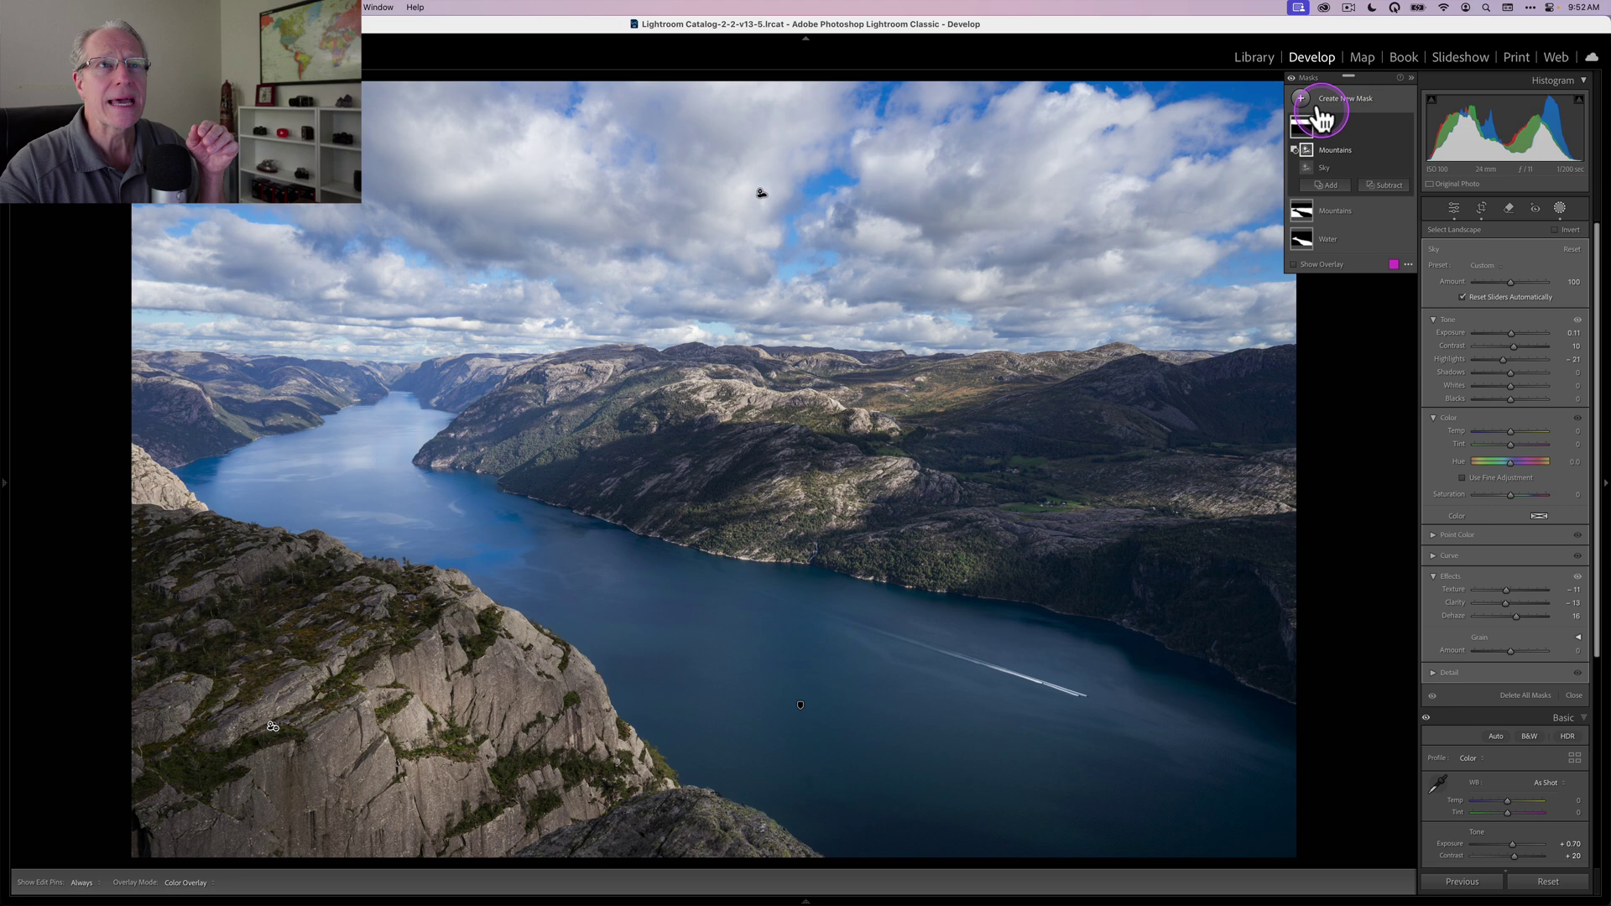
left_click(1292, 78)
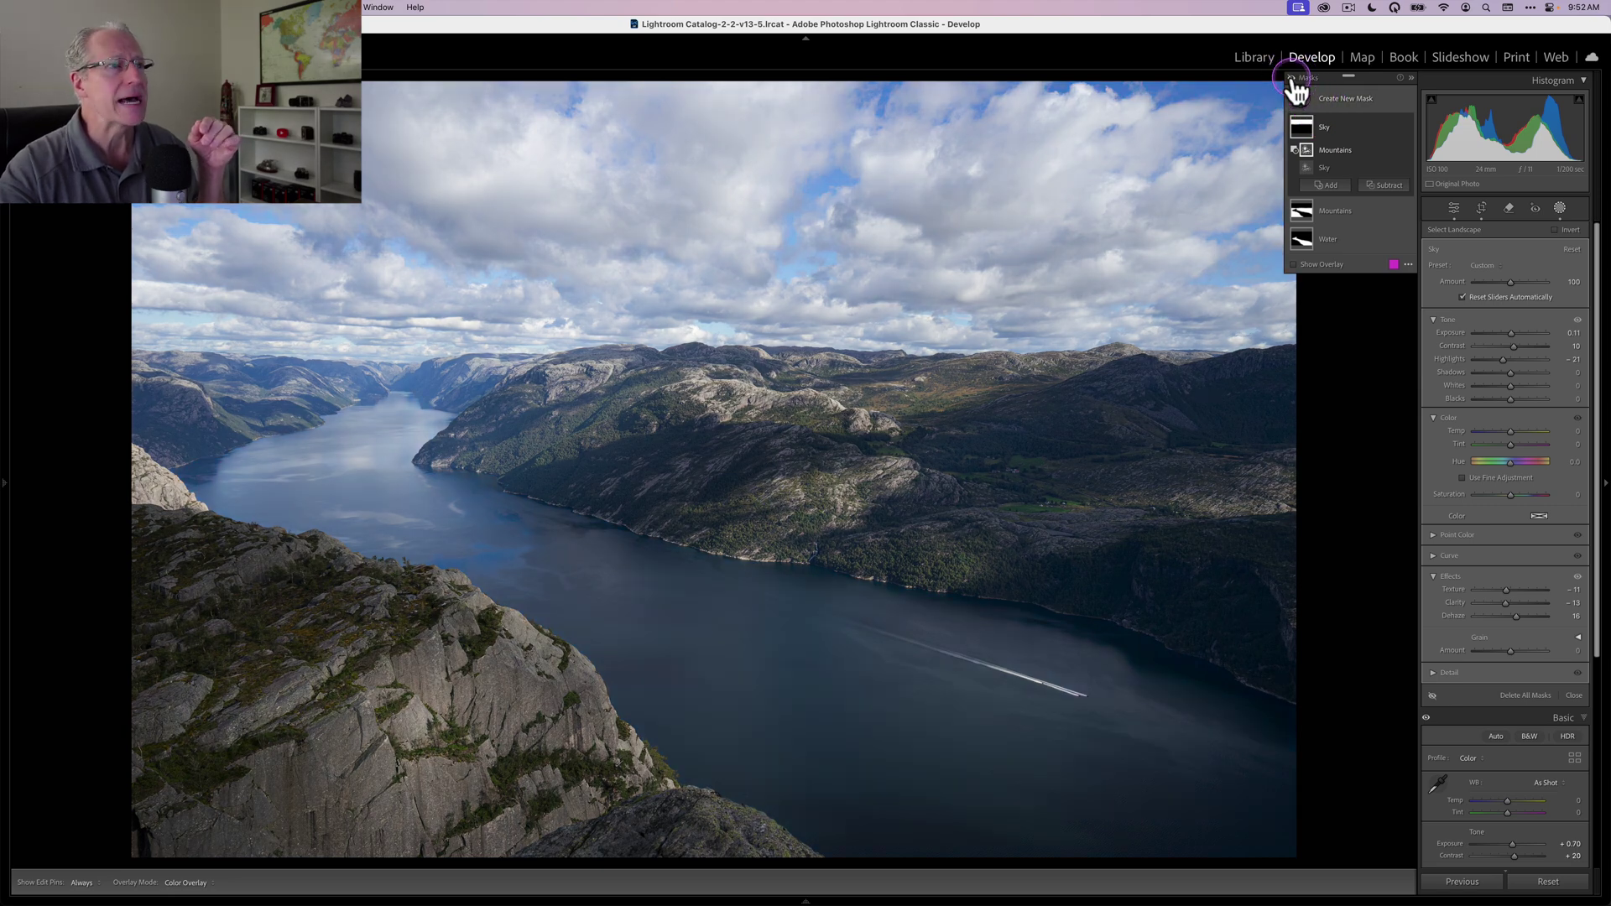
left_click(1293, 78)
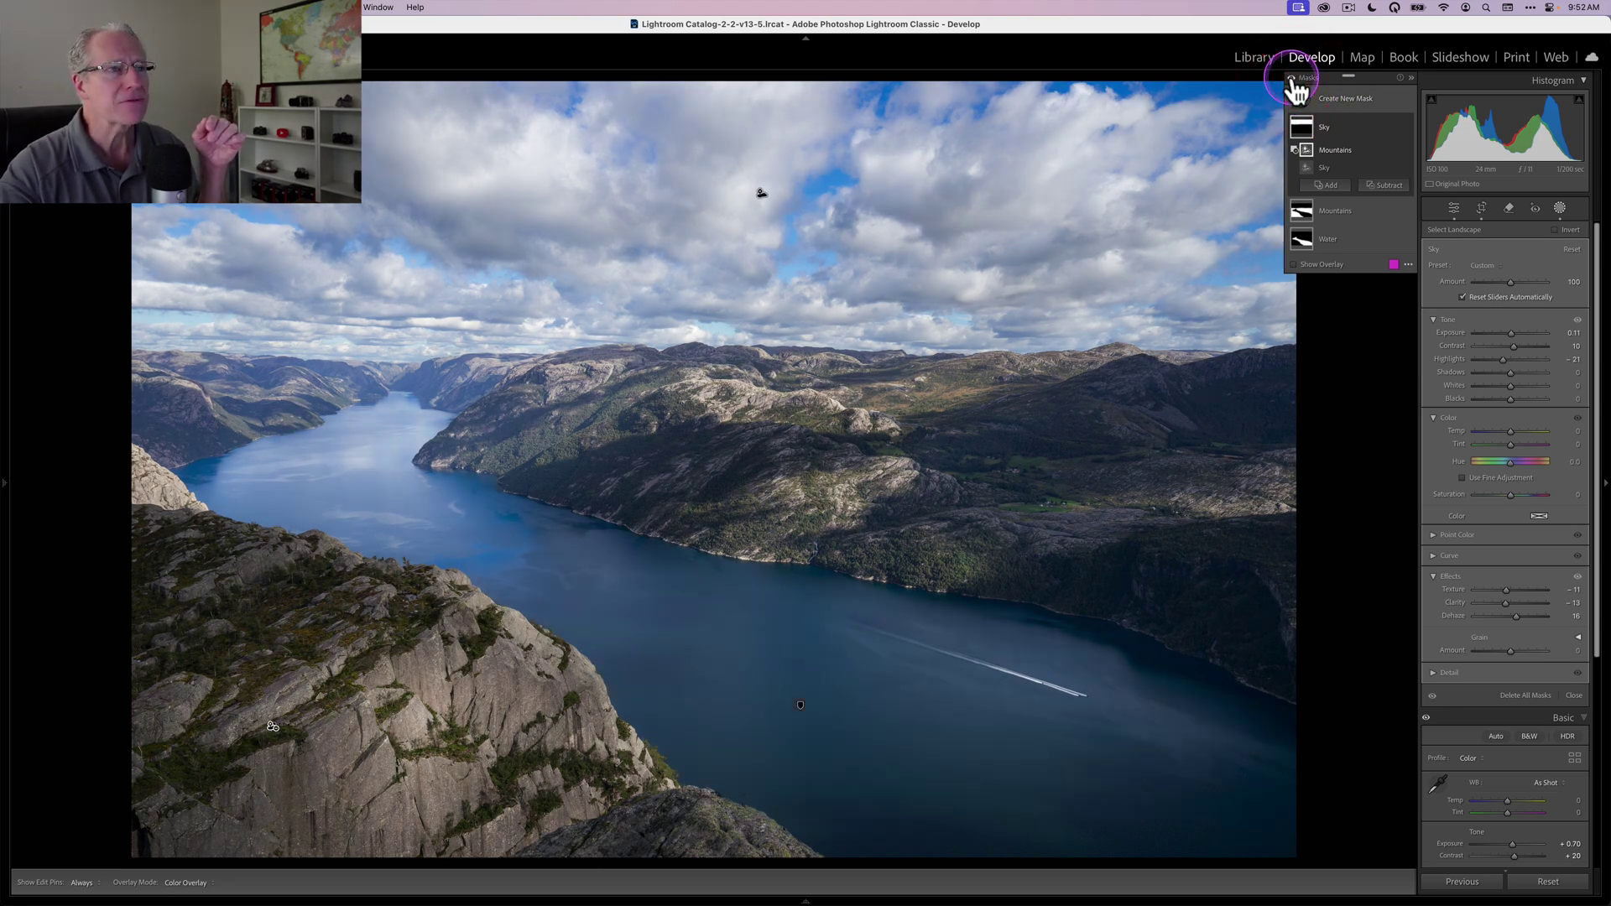
left_click(1293, 78)
left_click(1293, 78)
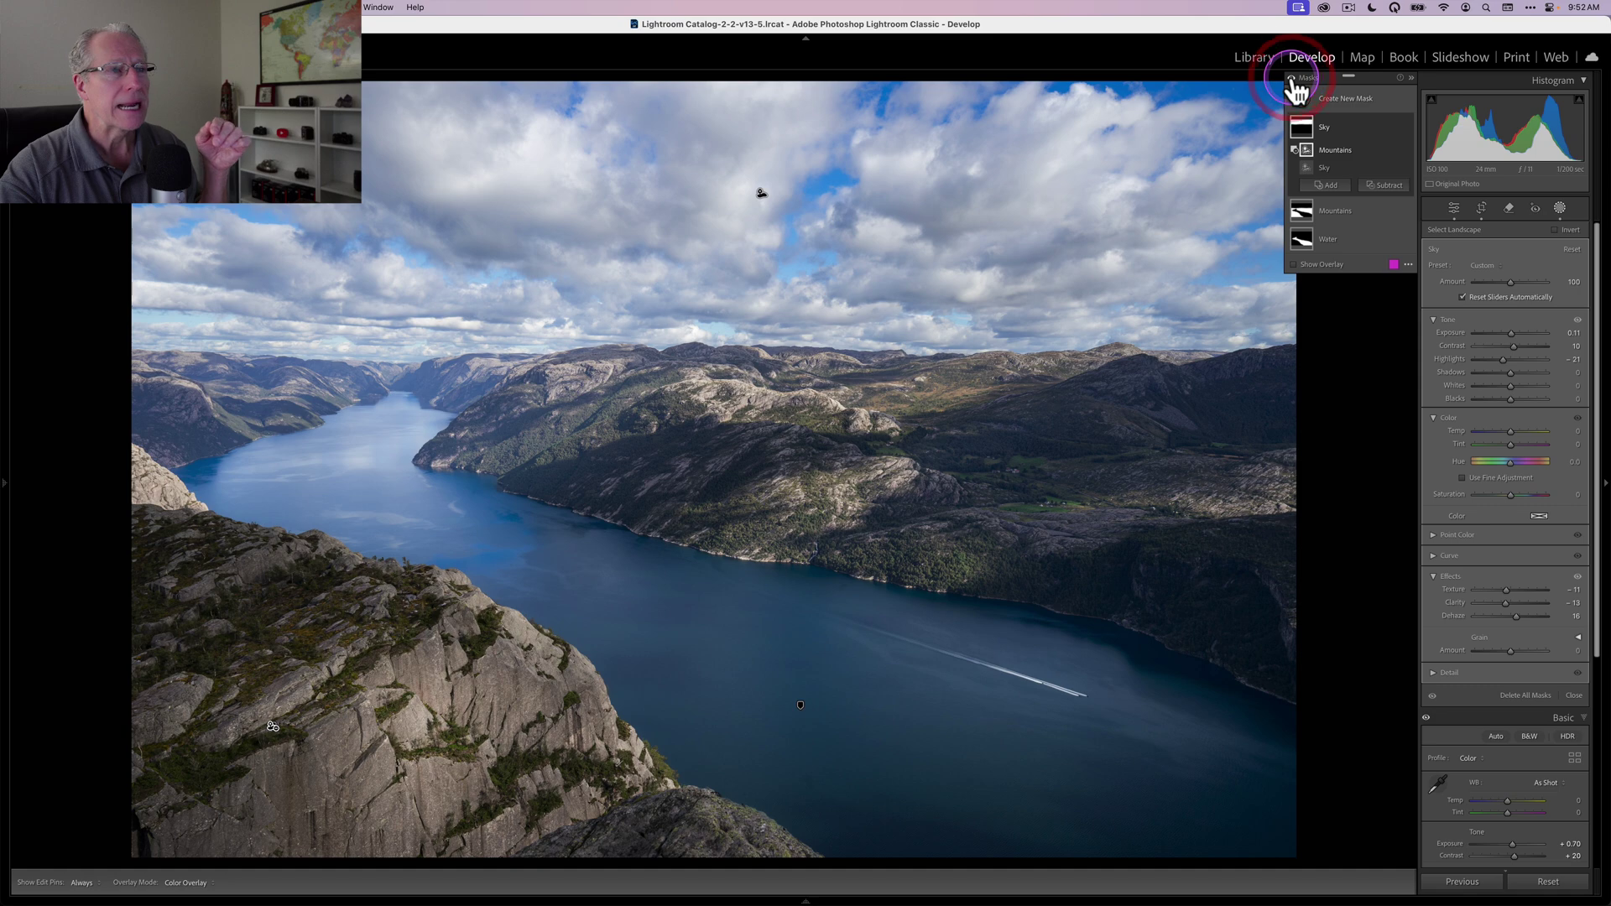
Leave masking, compare the Dublin bell-tower photo with its original, and review its Basic adjustments
left_click(1559, 207)
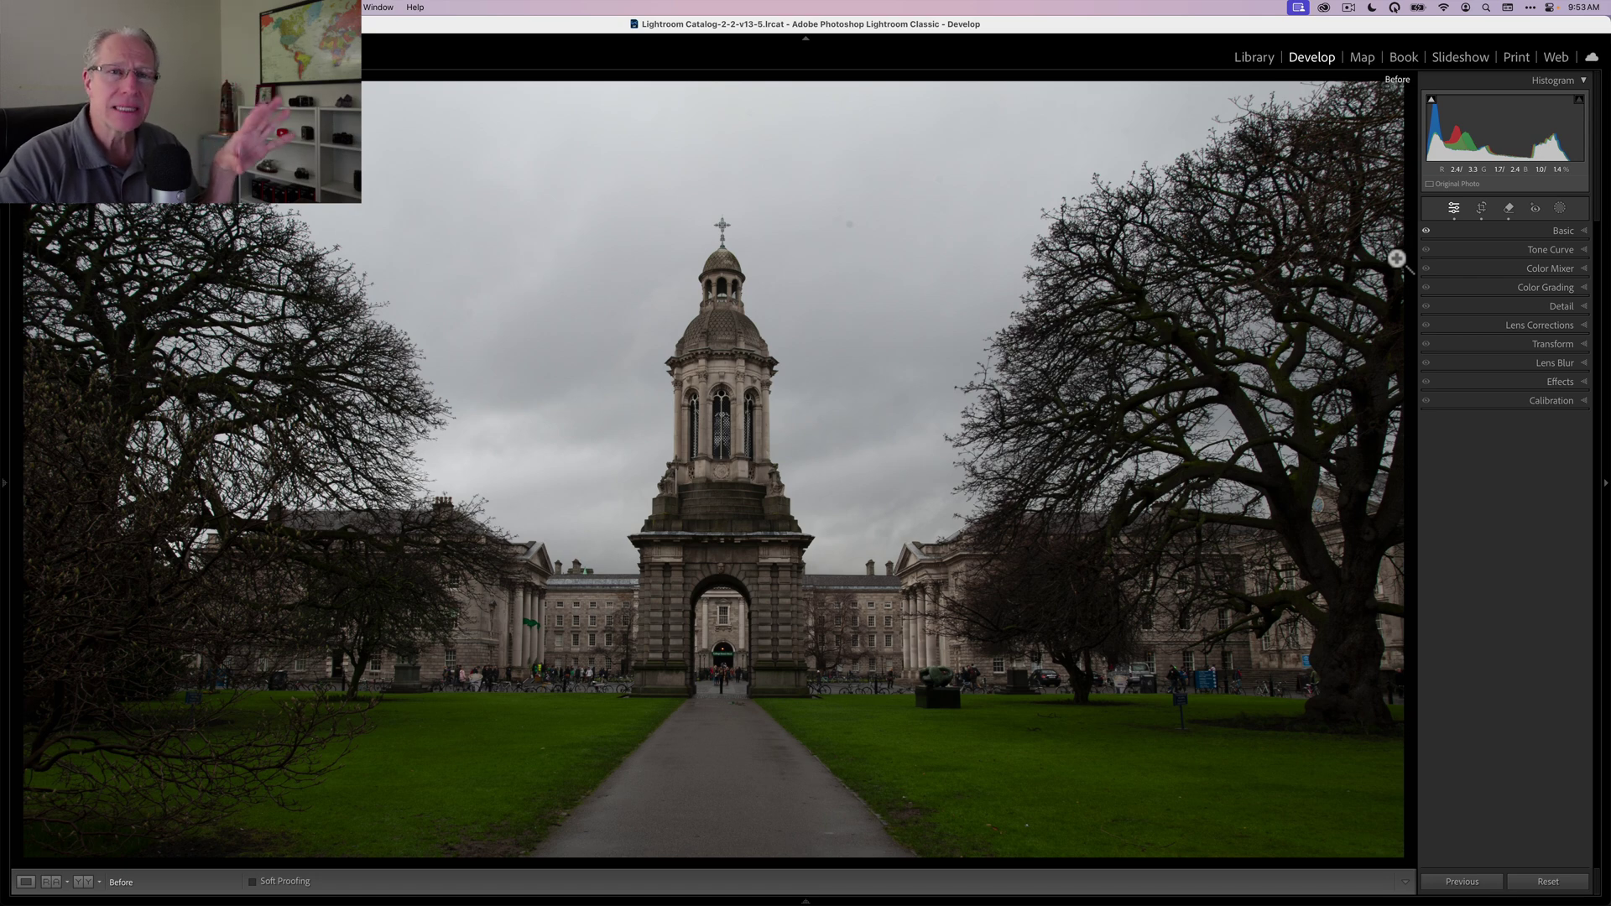
key("backslash")
key("backslash")
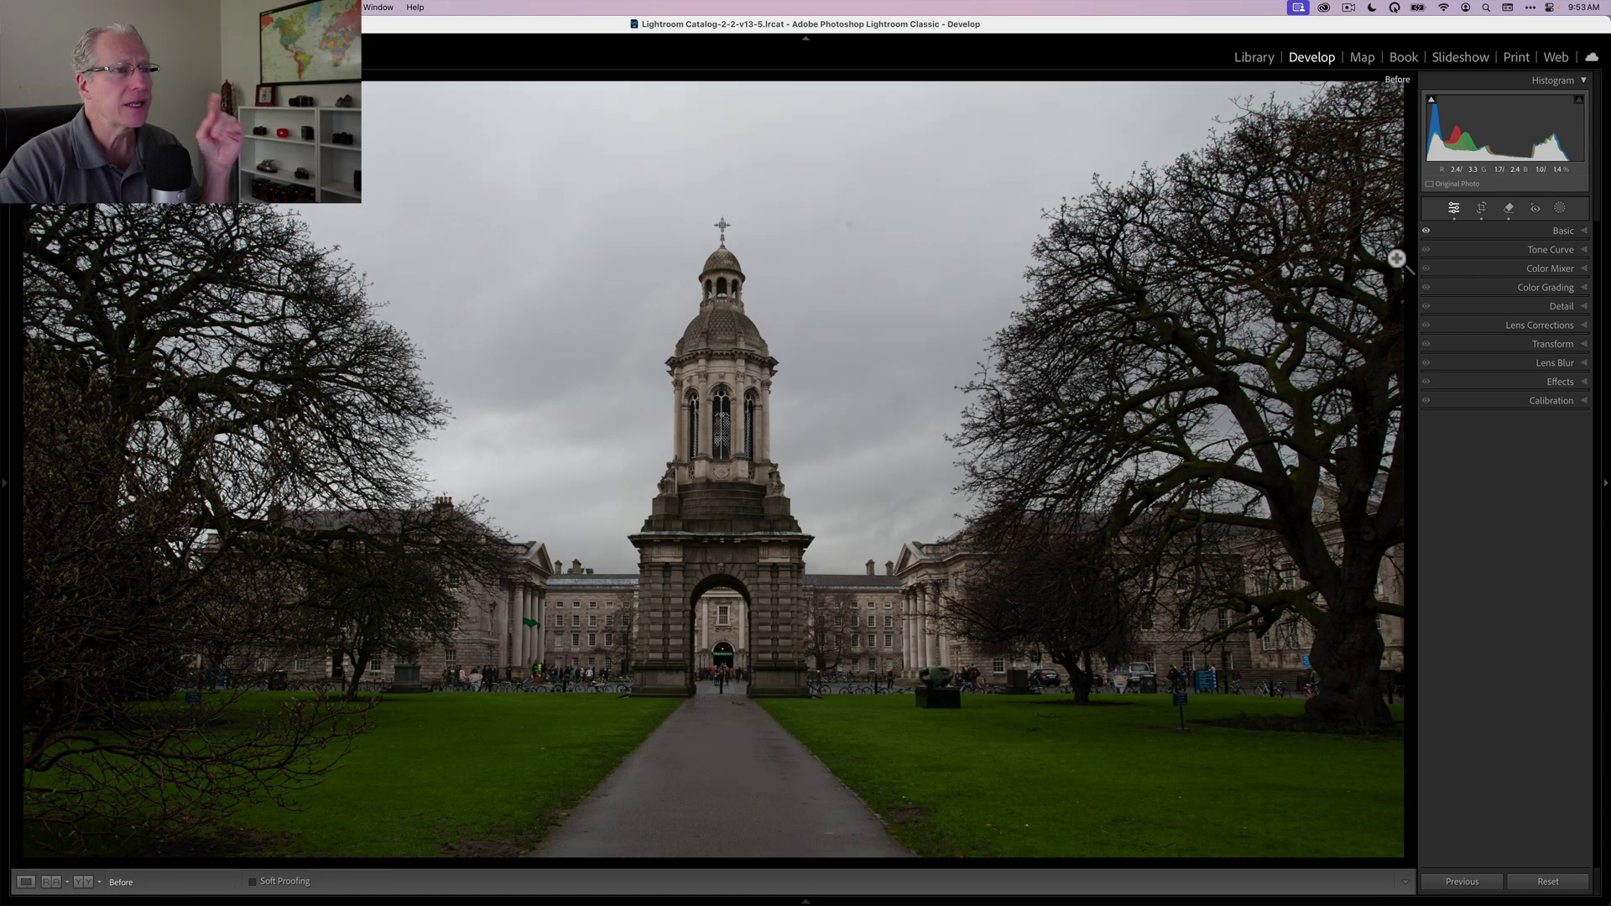
key("backslash")
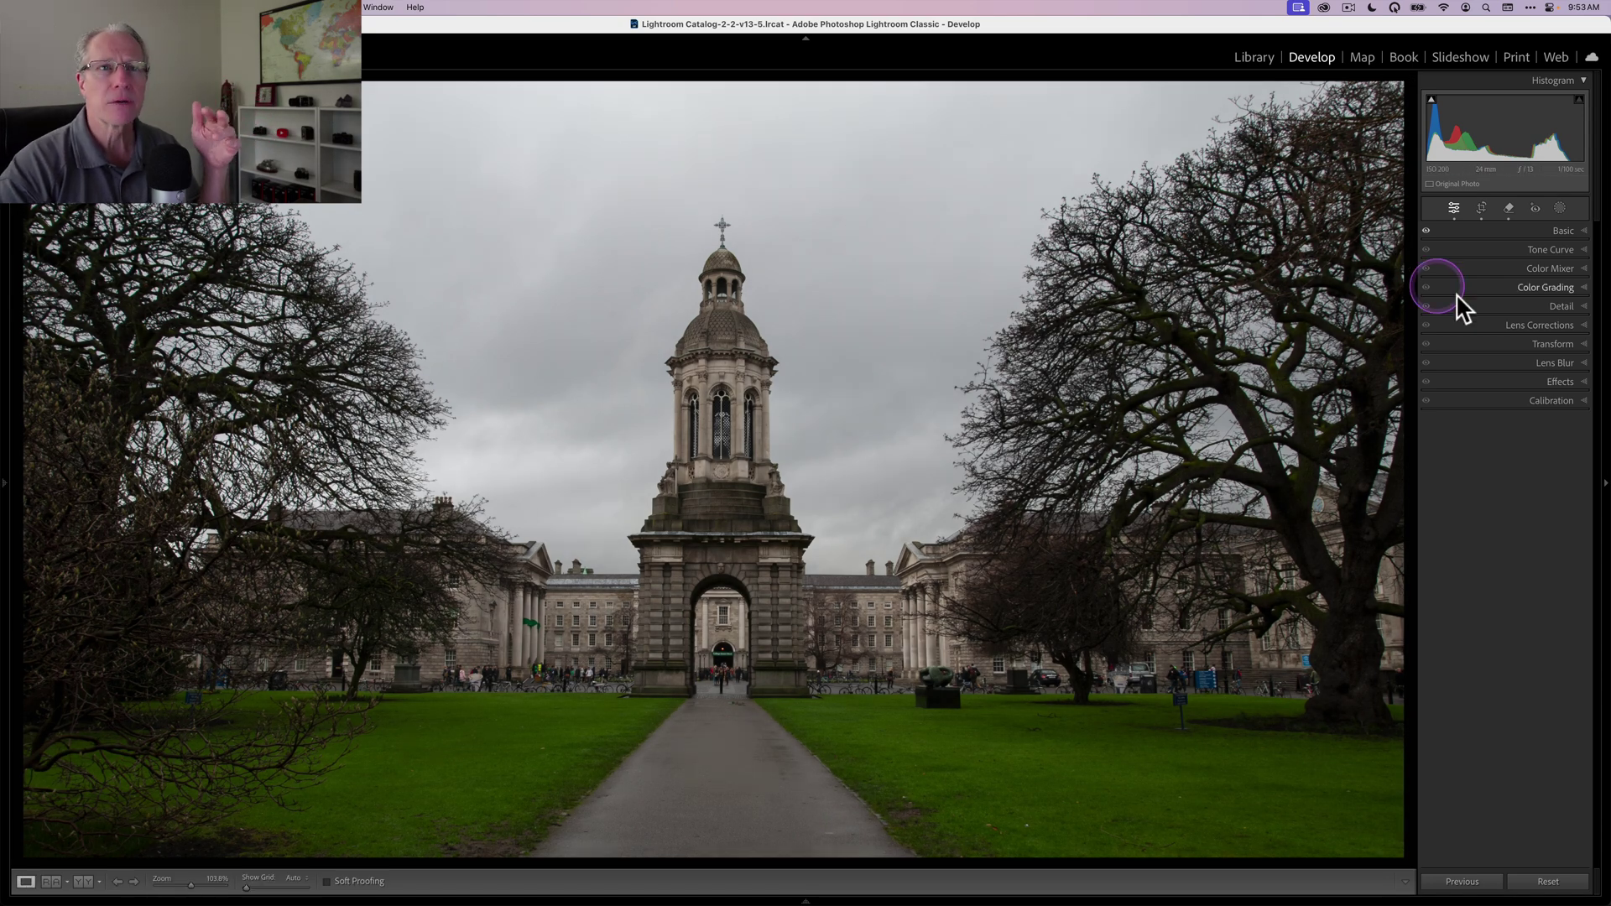
left_click(1509, 232)
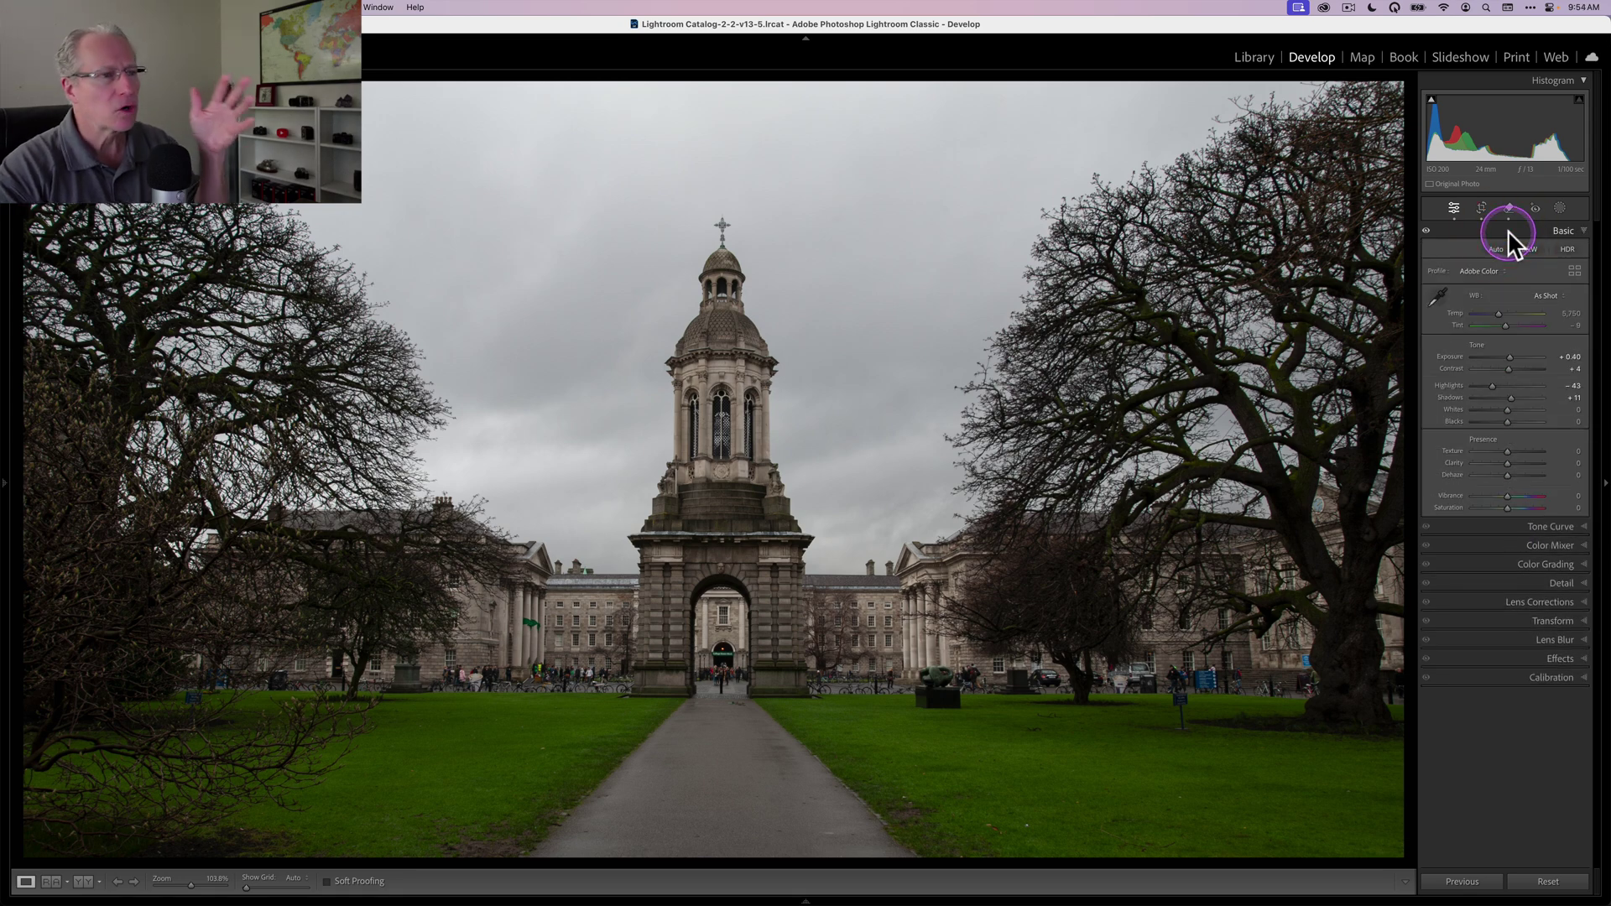
left_click(1508, 231)
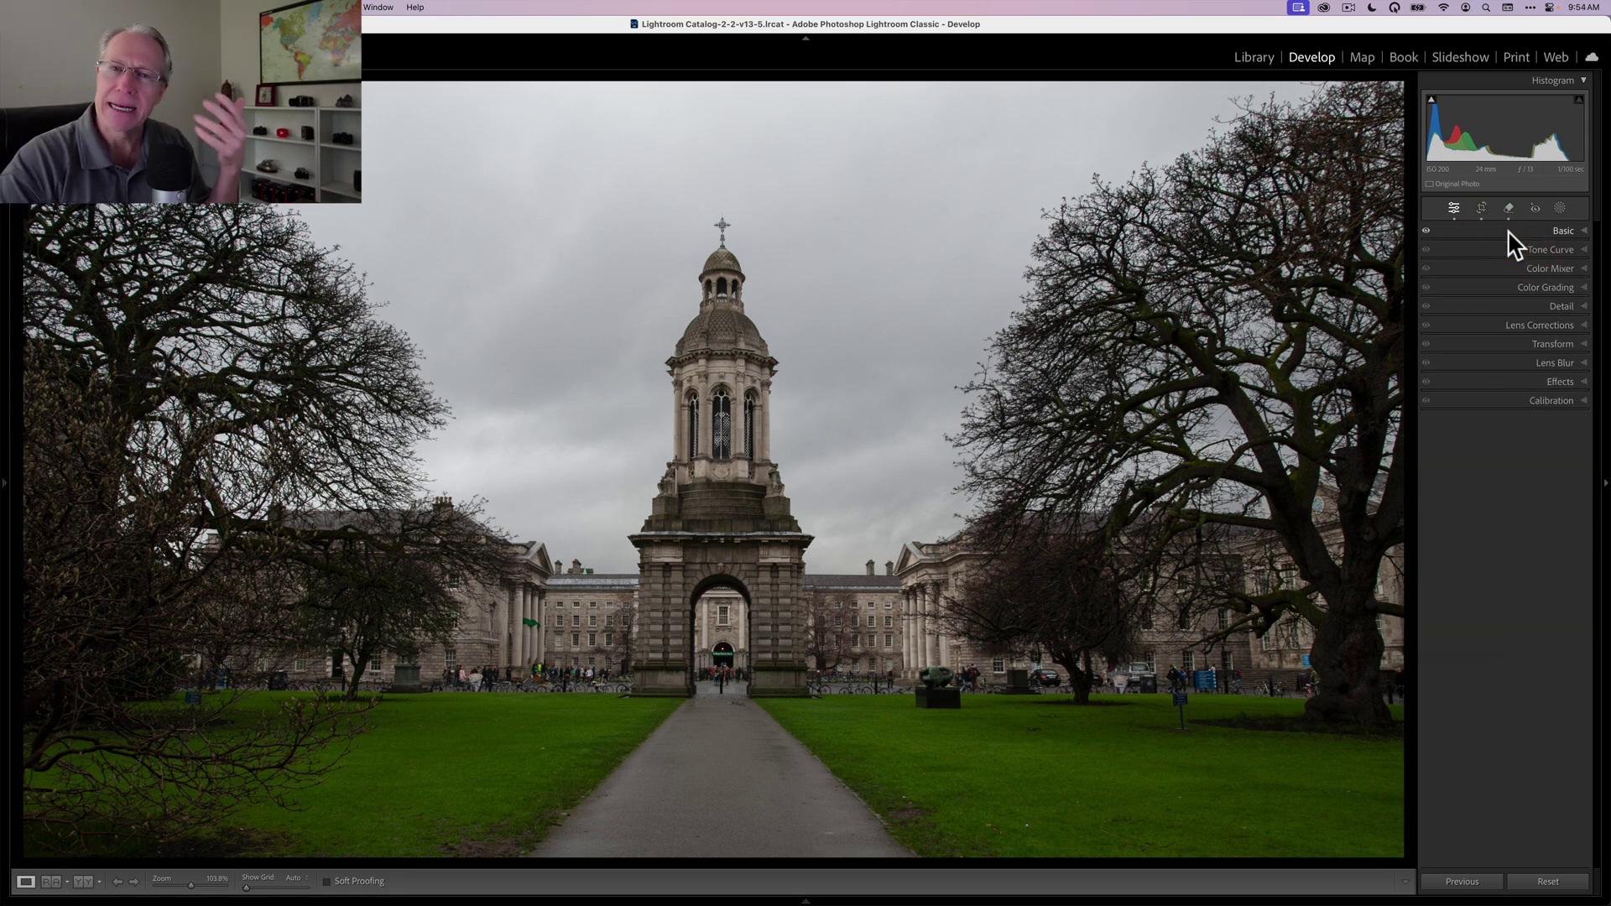
Create separate Landscape masks for Sky, Architecture, Vegetation, Artificial Ground and Natural Ground on the Dublin photo
left_click(1559, 208)
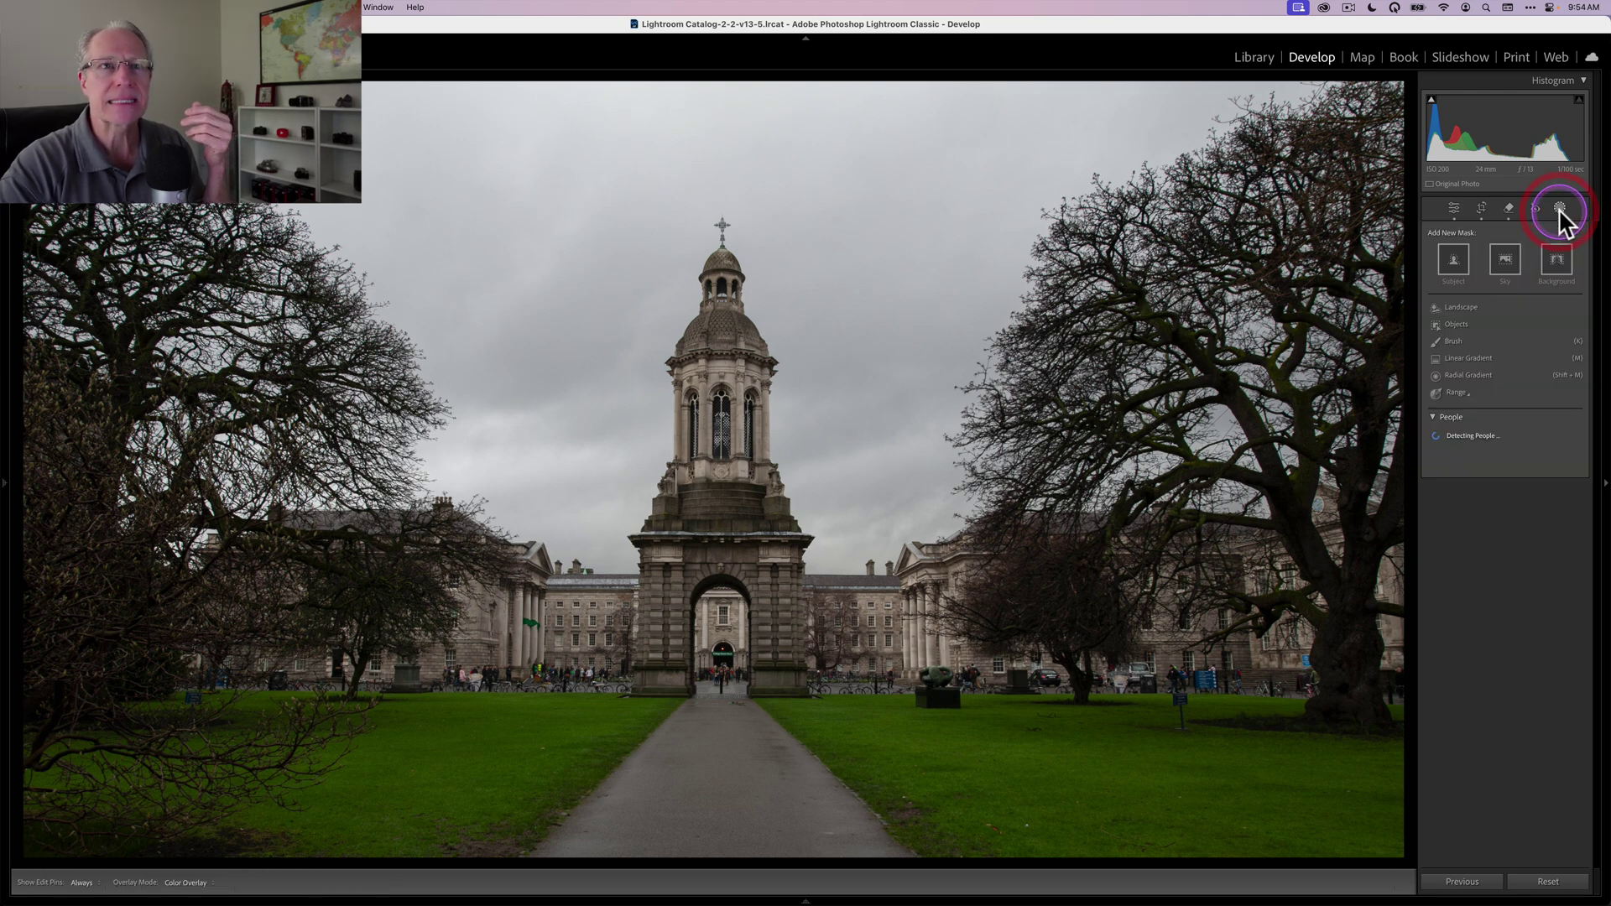
left_click(1457, 307)
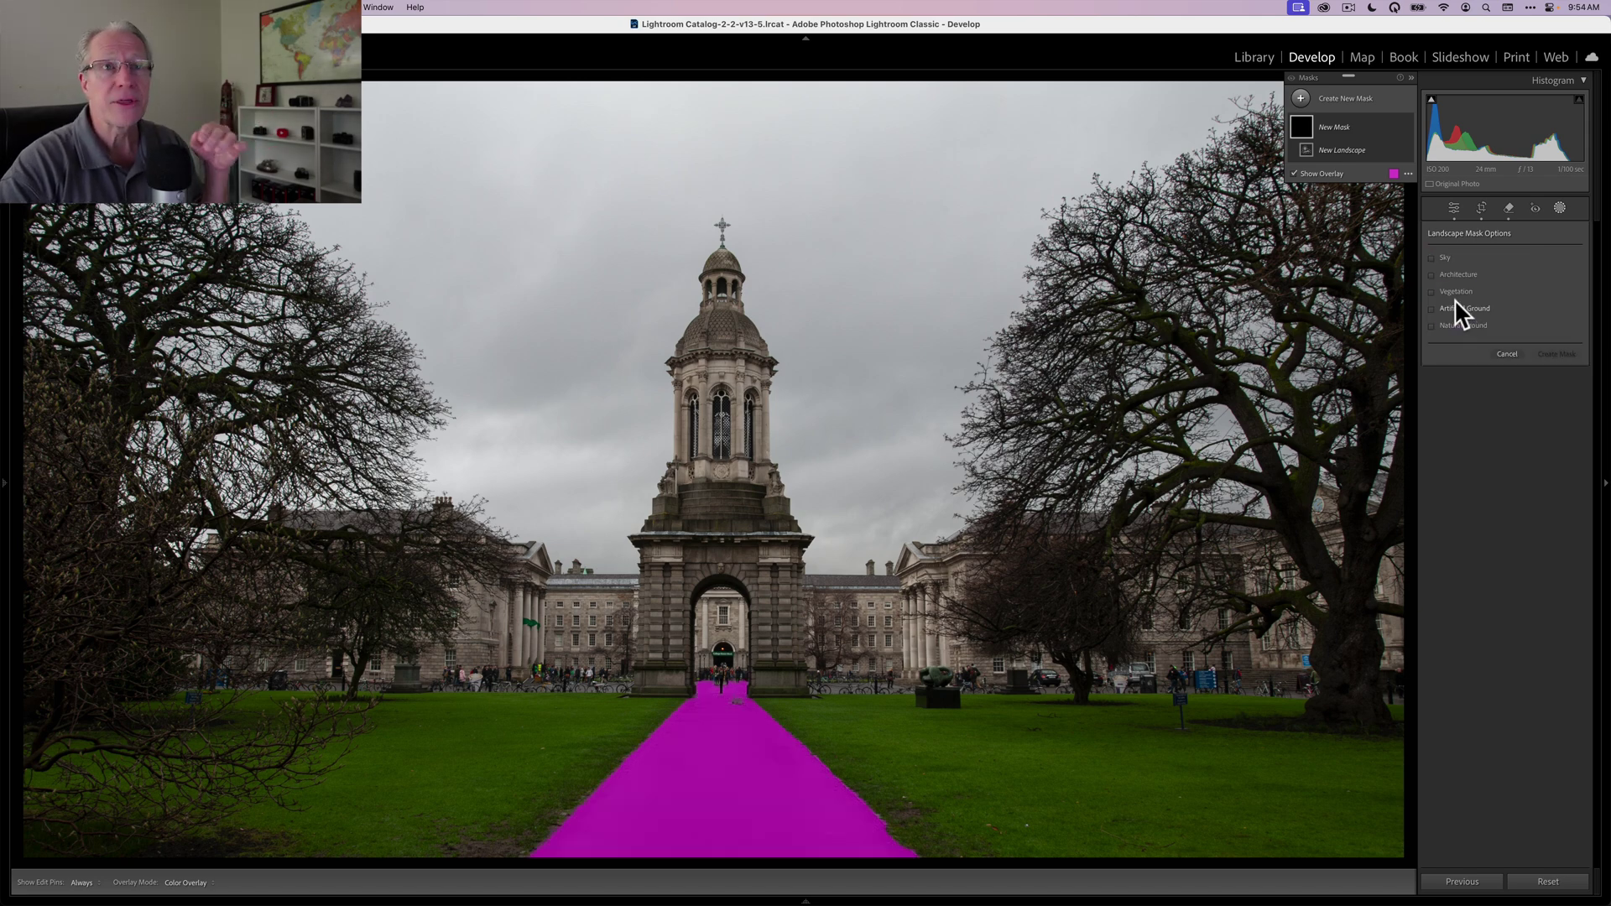
left_click(1432, 257)
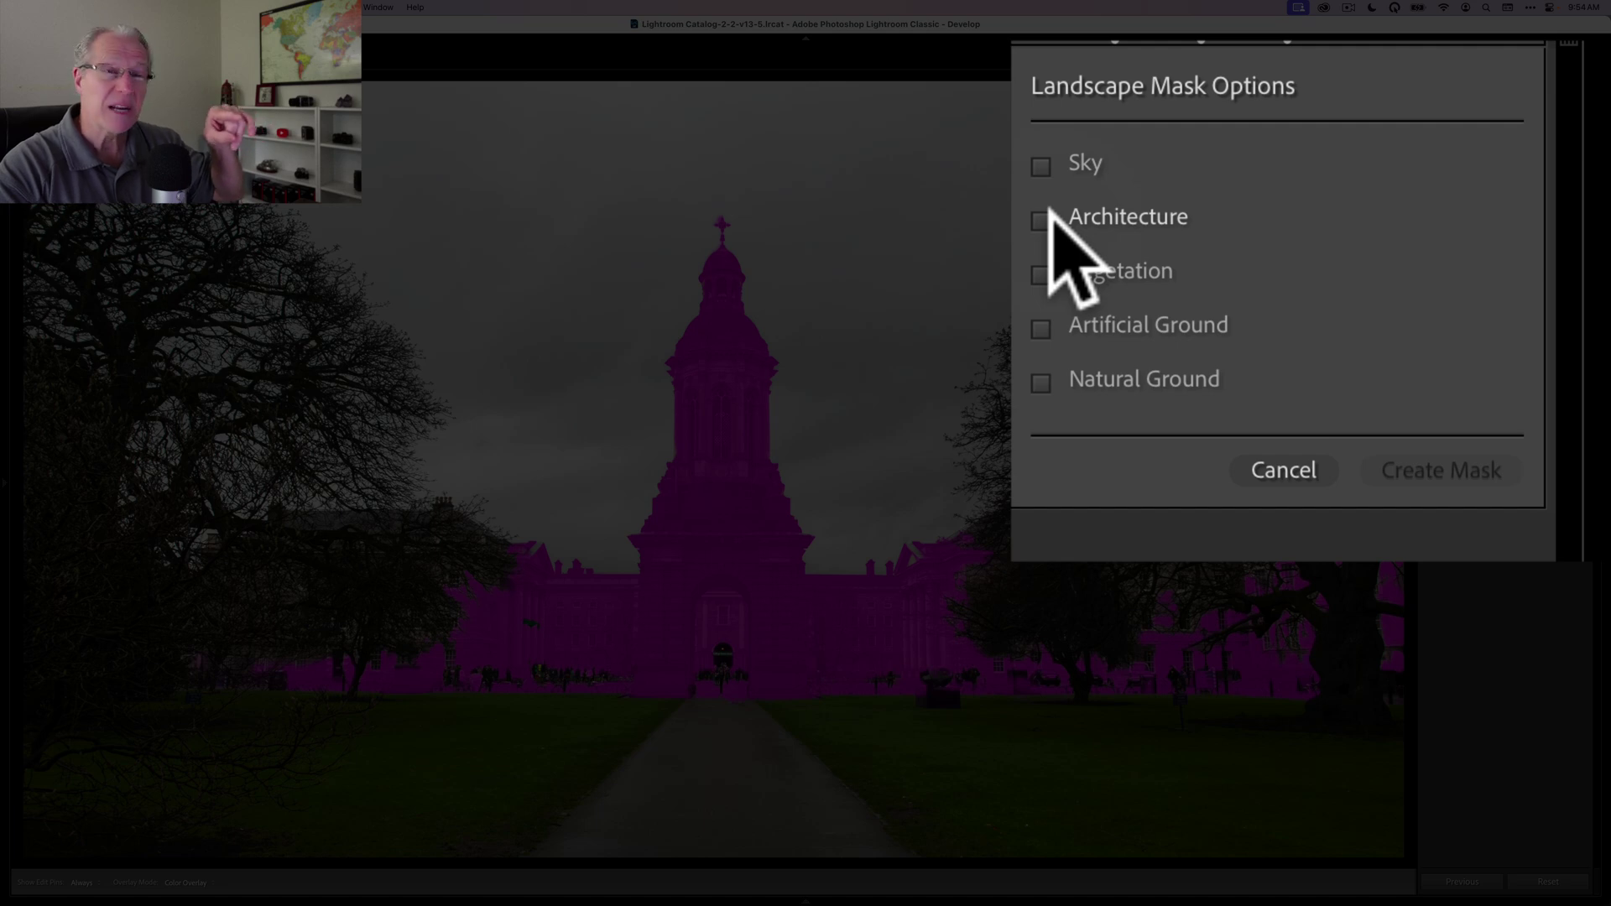
left_click(1051, 266)
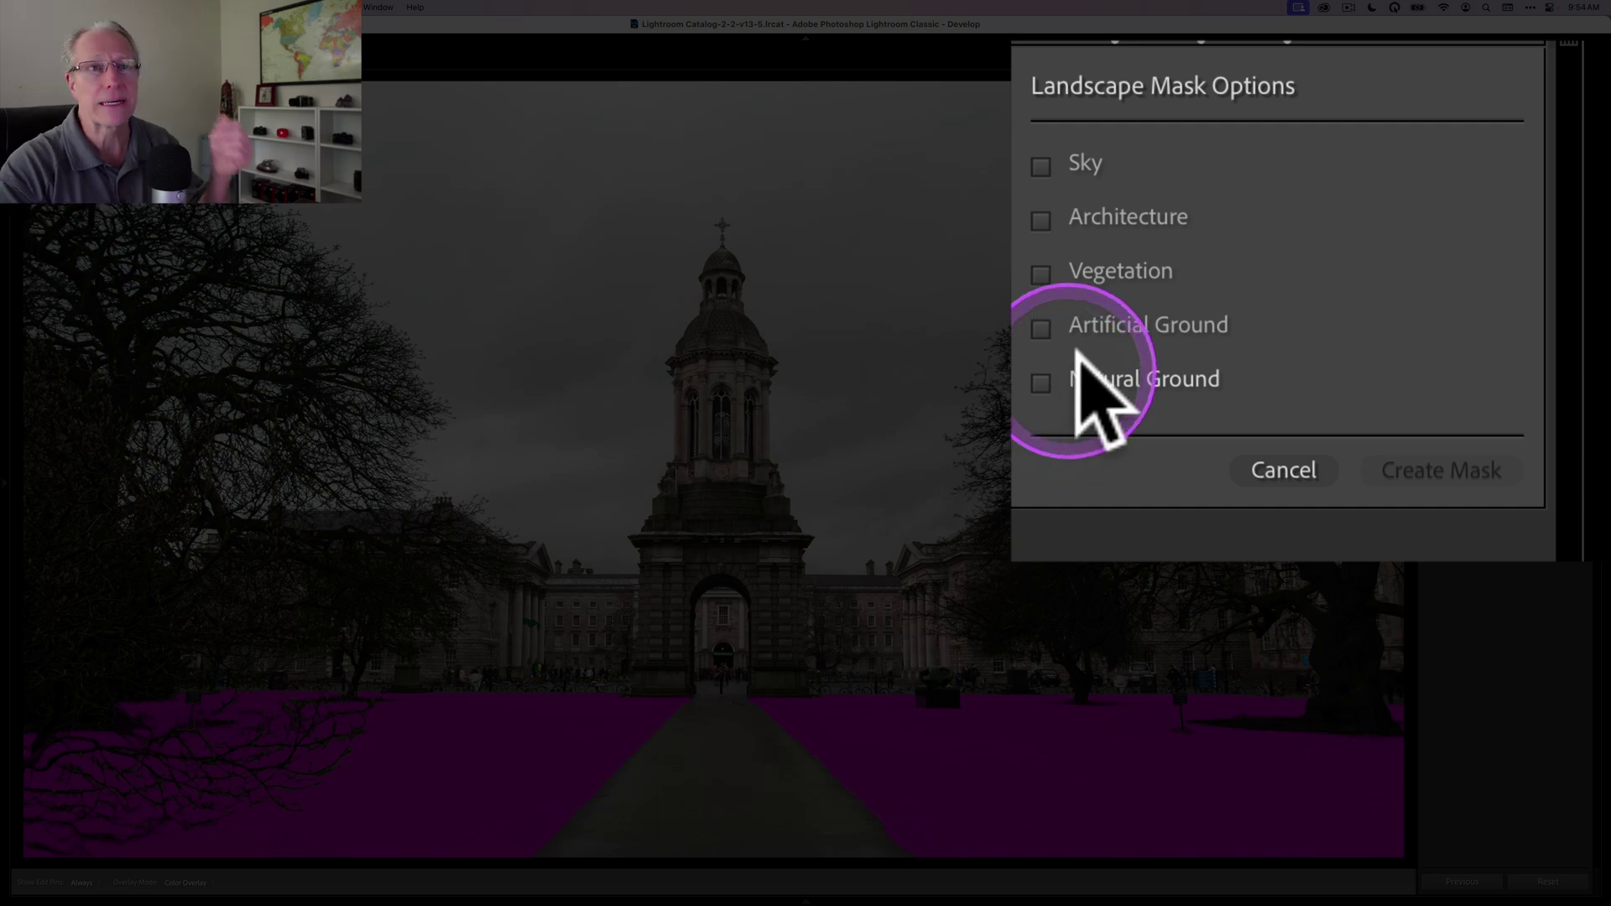
left_click(1435, 256)
left_click(1433, 272)
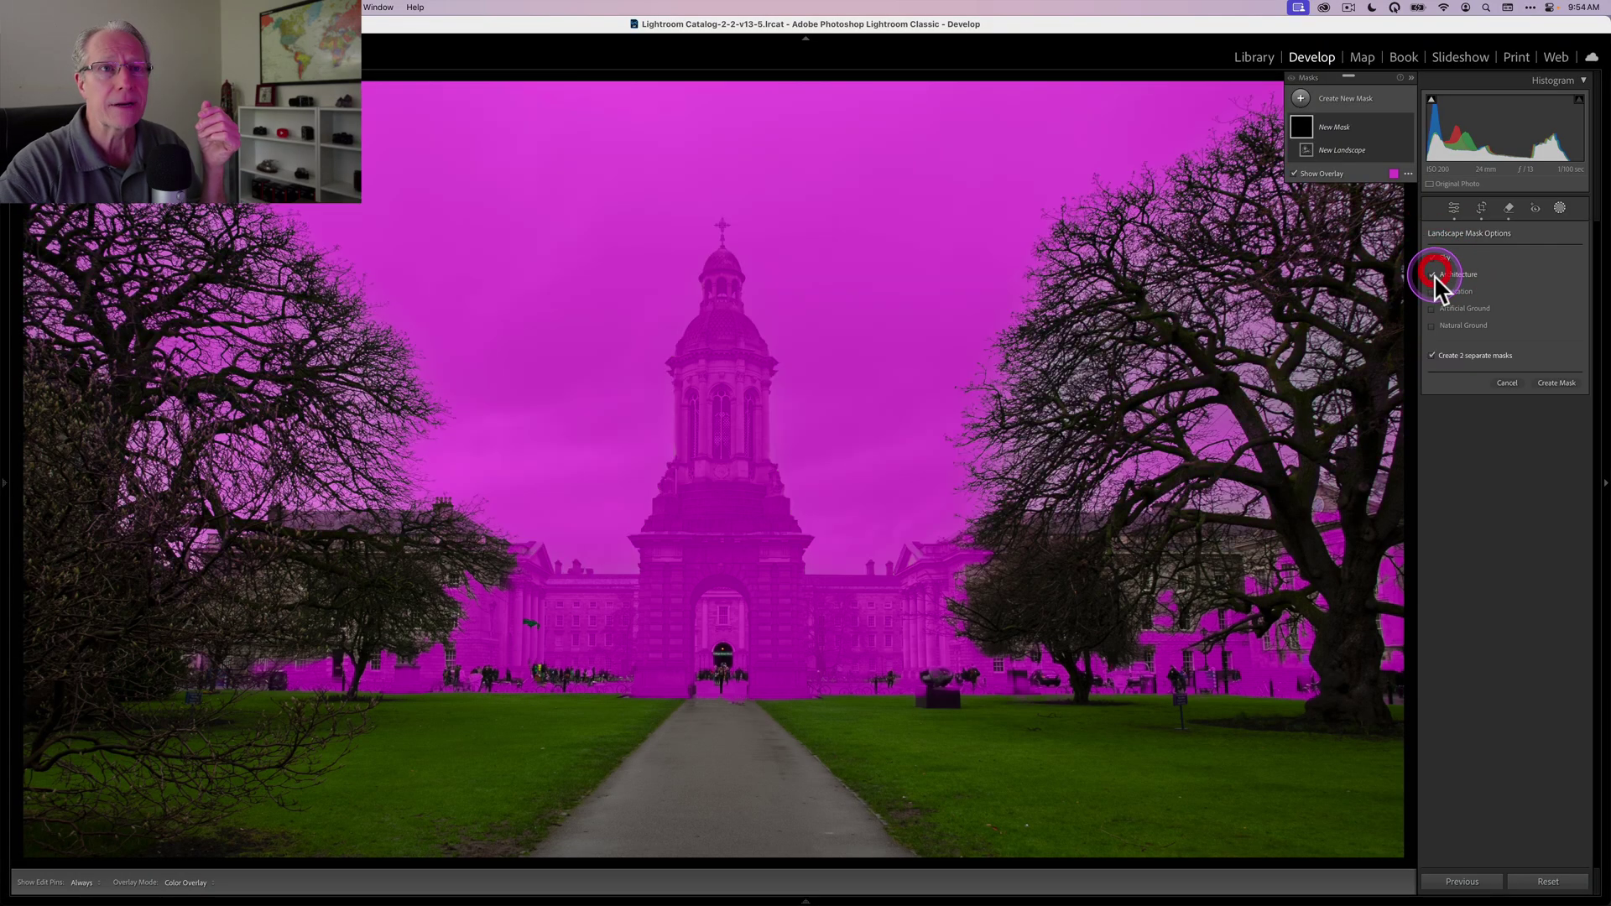
left_click(1434, 289)
left_click(1434, 307)
left_click(1434, 324)
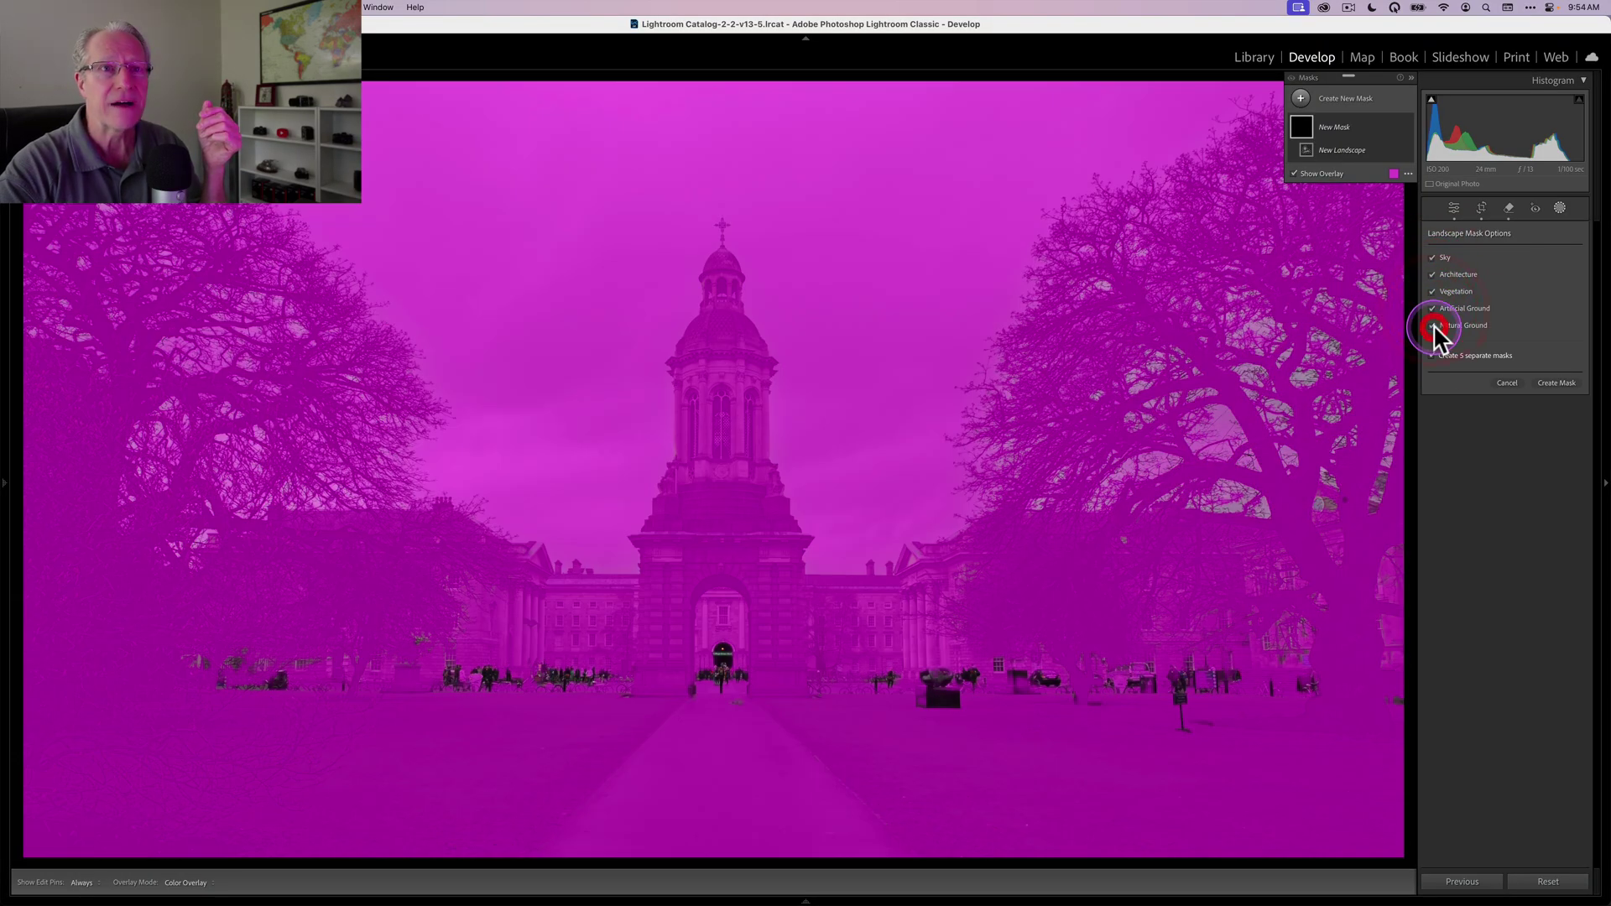
left_click(1551, 383)
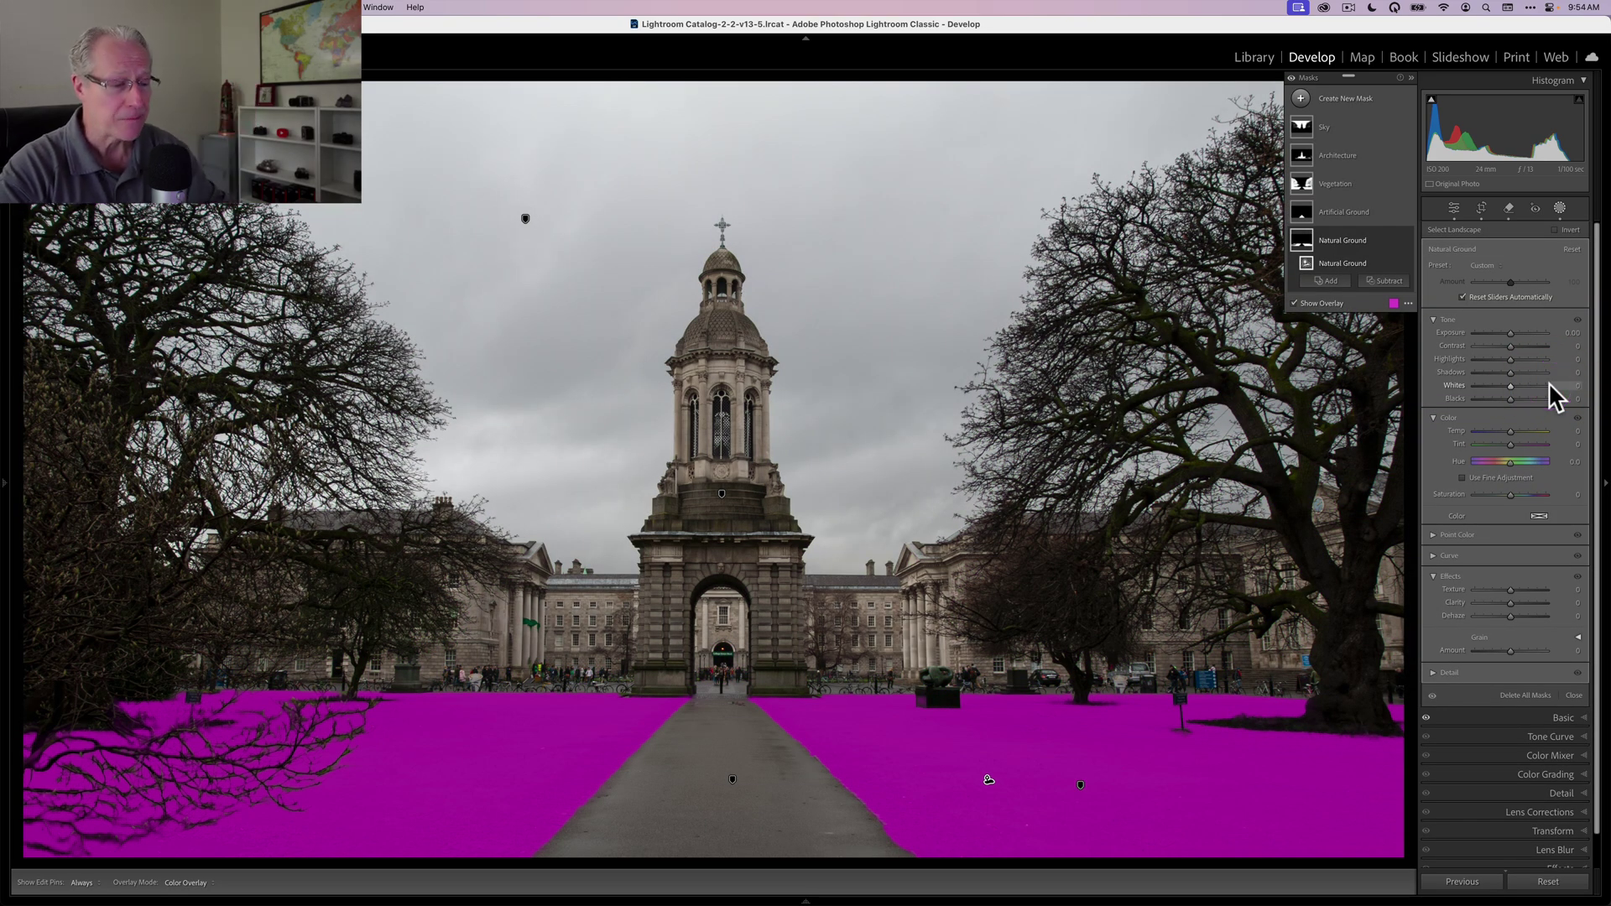
Slightly darken and cool the grass on the Natural Ground mask
left_click(1543, 394)
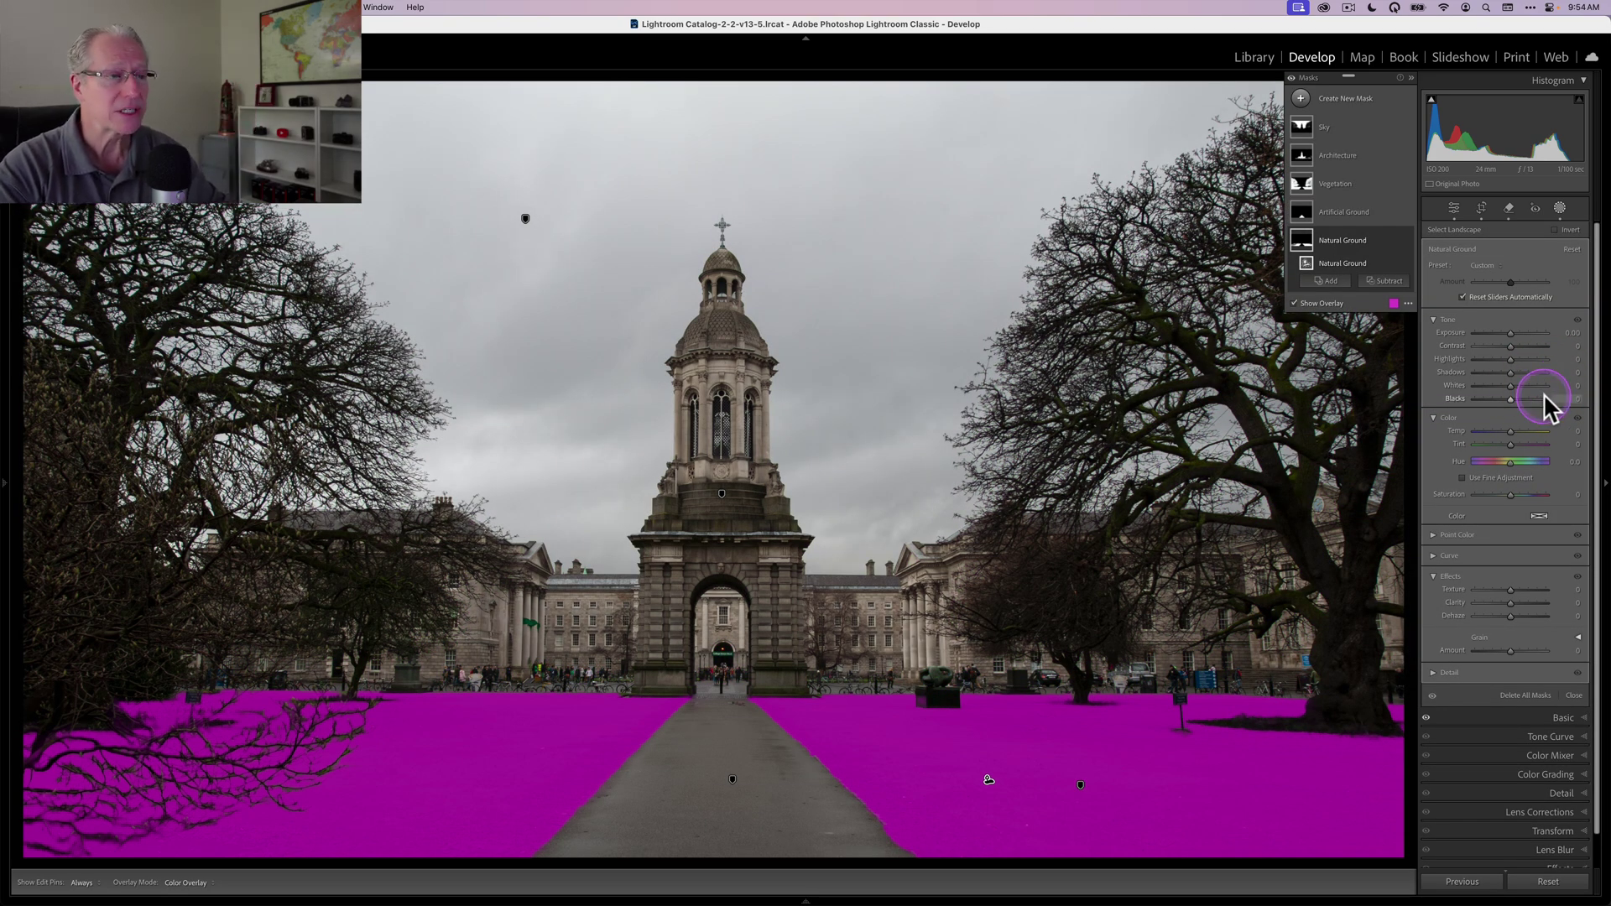
left_click(1507, 332)
left_click_drag(1508, 331, 1503, 330)
left_click(1508, 430)
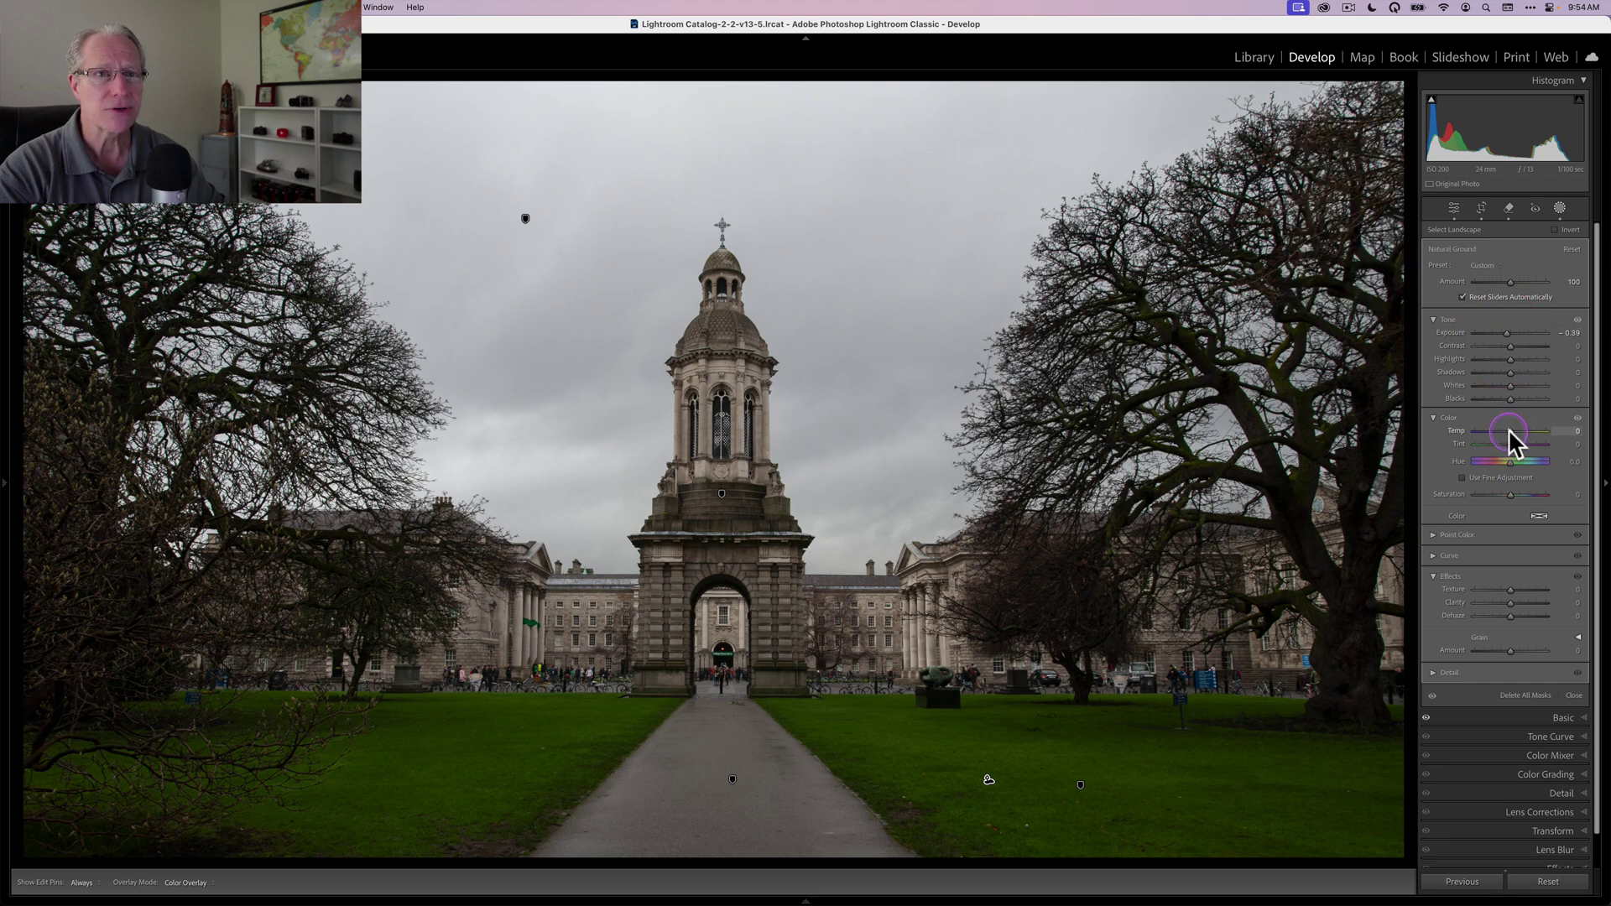
left_click_drag(1507, 429, 1507, 430)
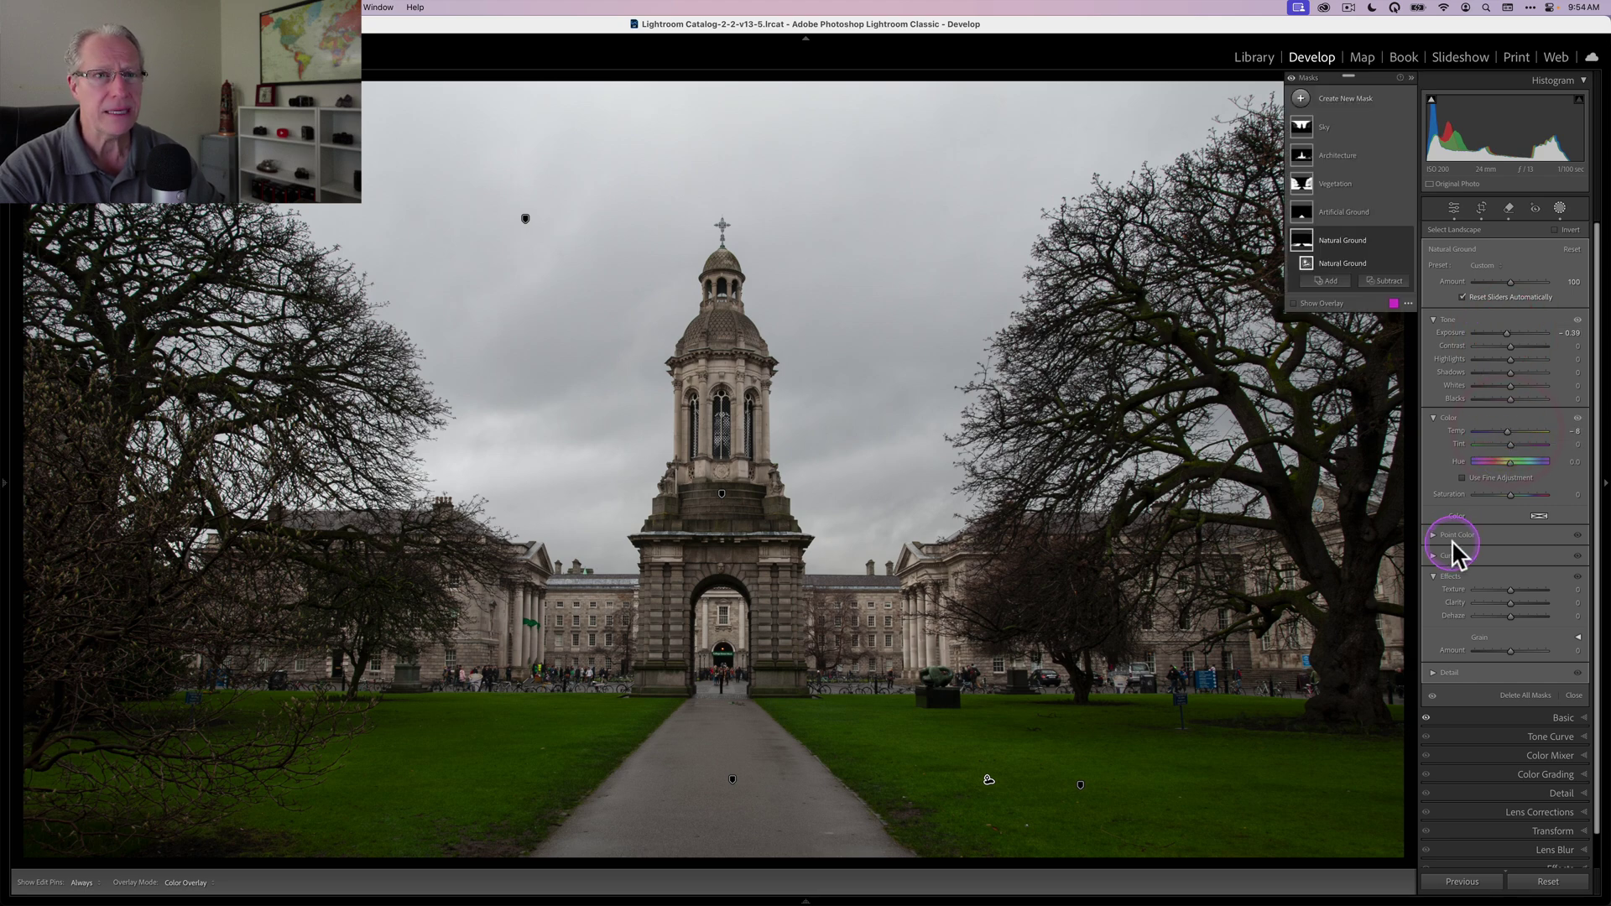
Sample the grass green with Point Color and shift its hue to 16
left_click(1452, 535)
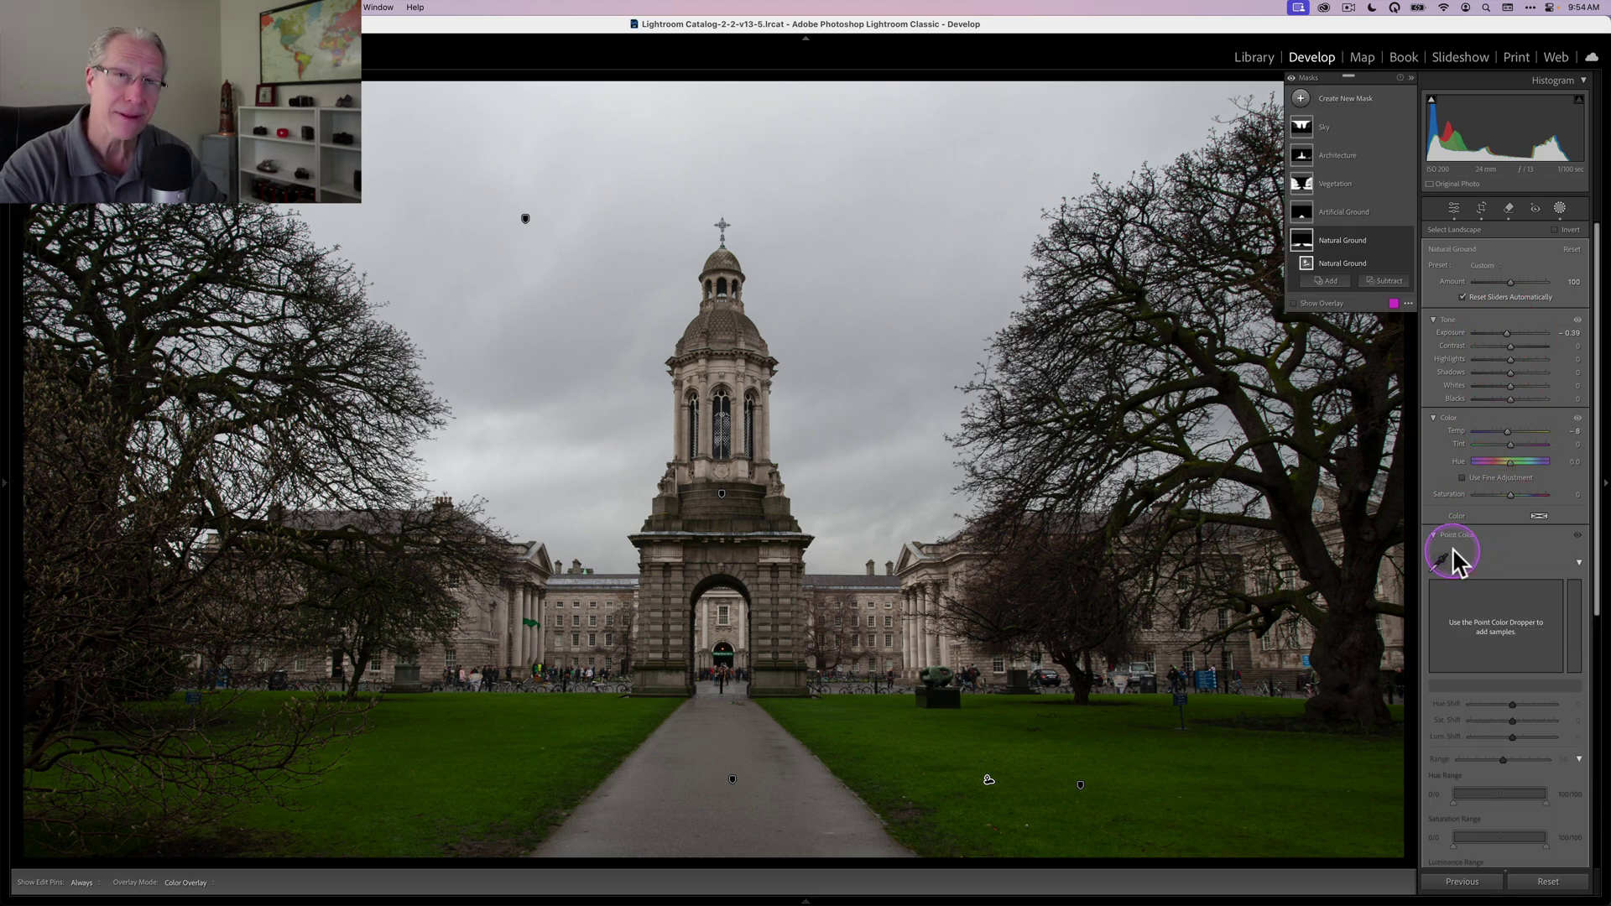
left_click(1442, 563)
left_click(1118, 755)
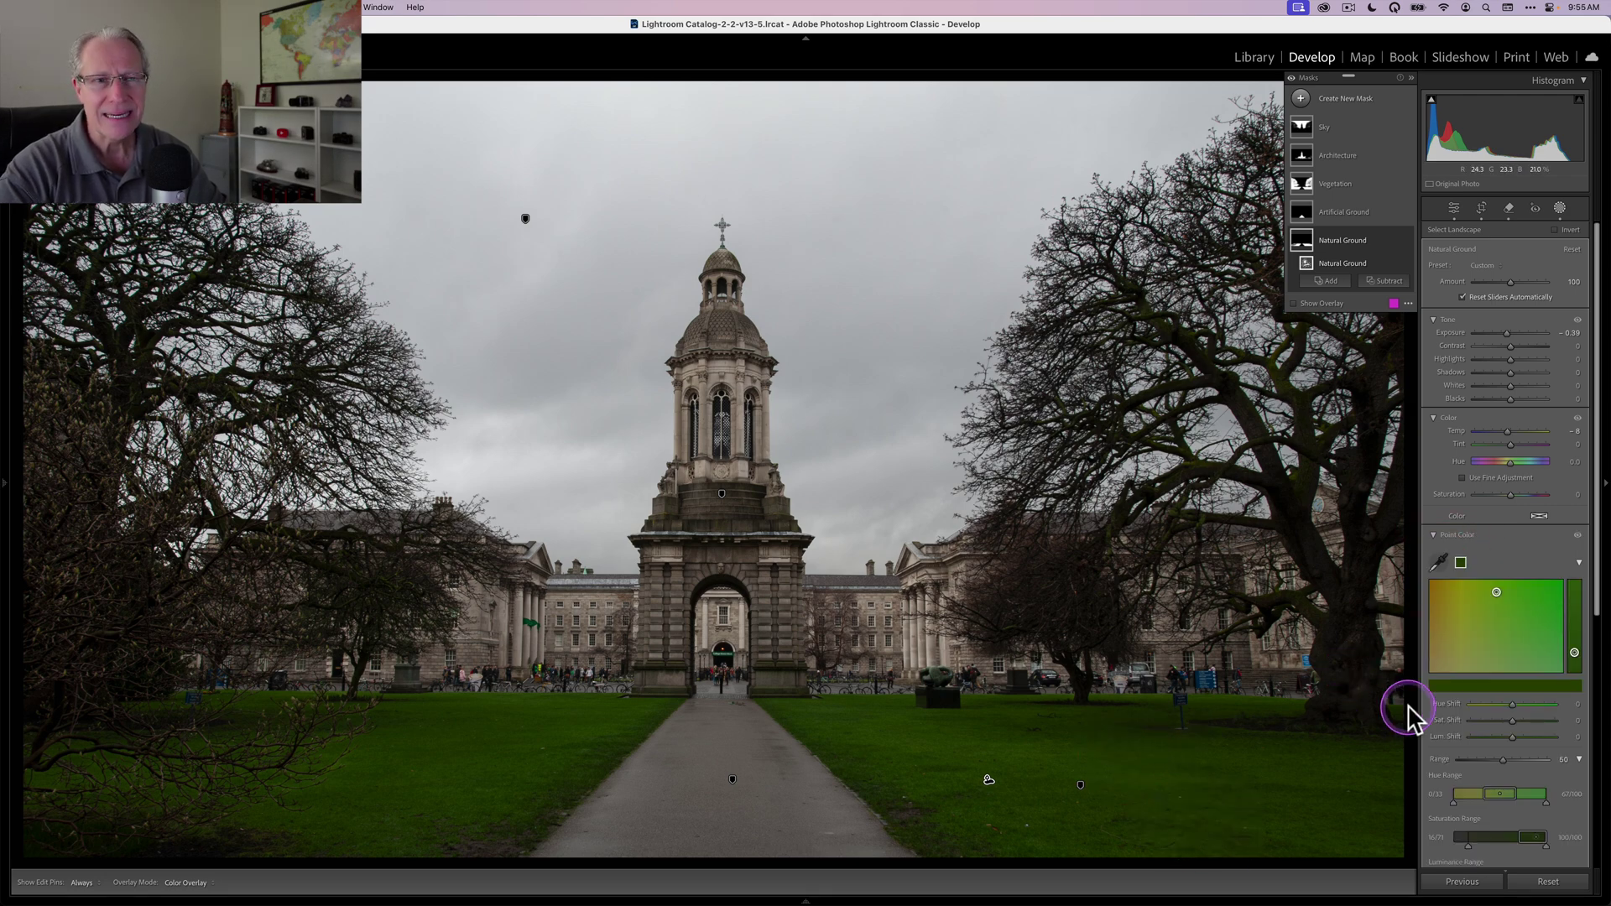
left_click_drag(1514, 703, 1501, 731)
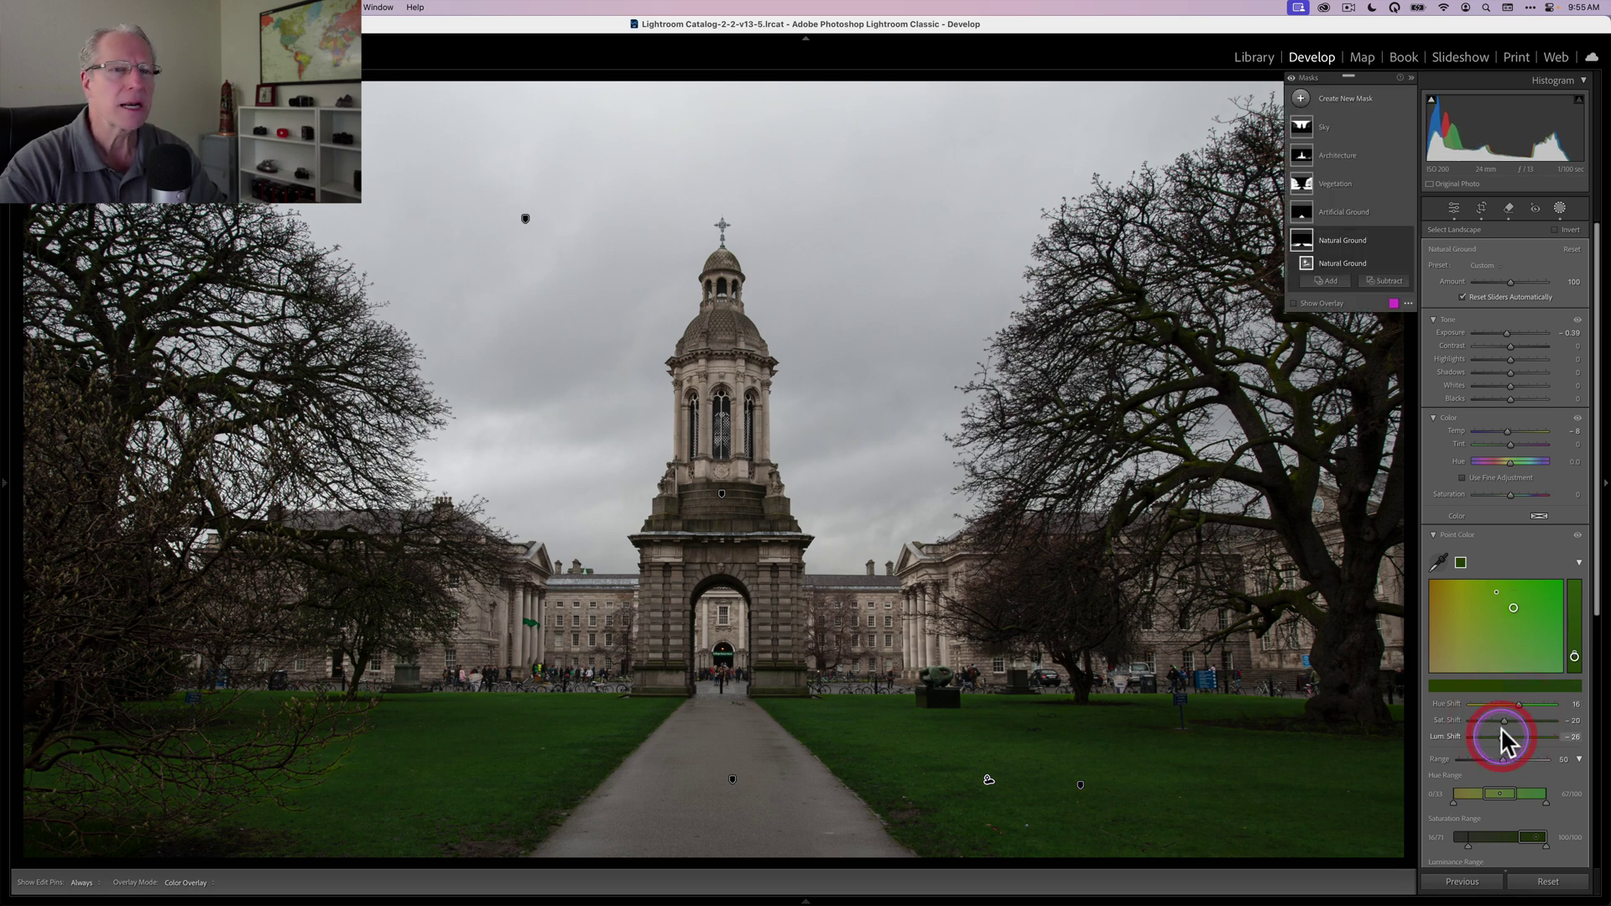
left_click(1405, 240)
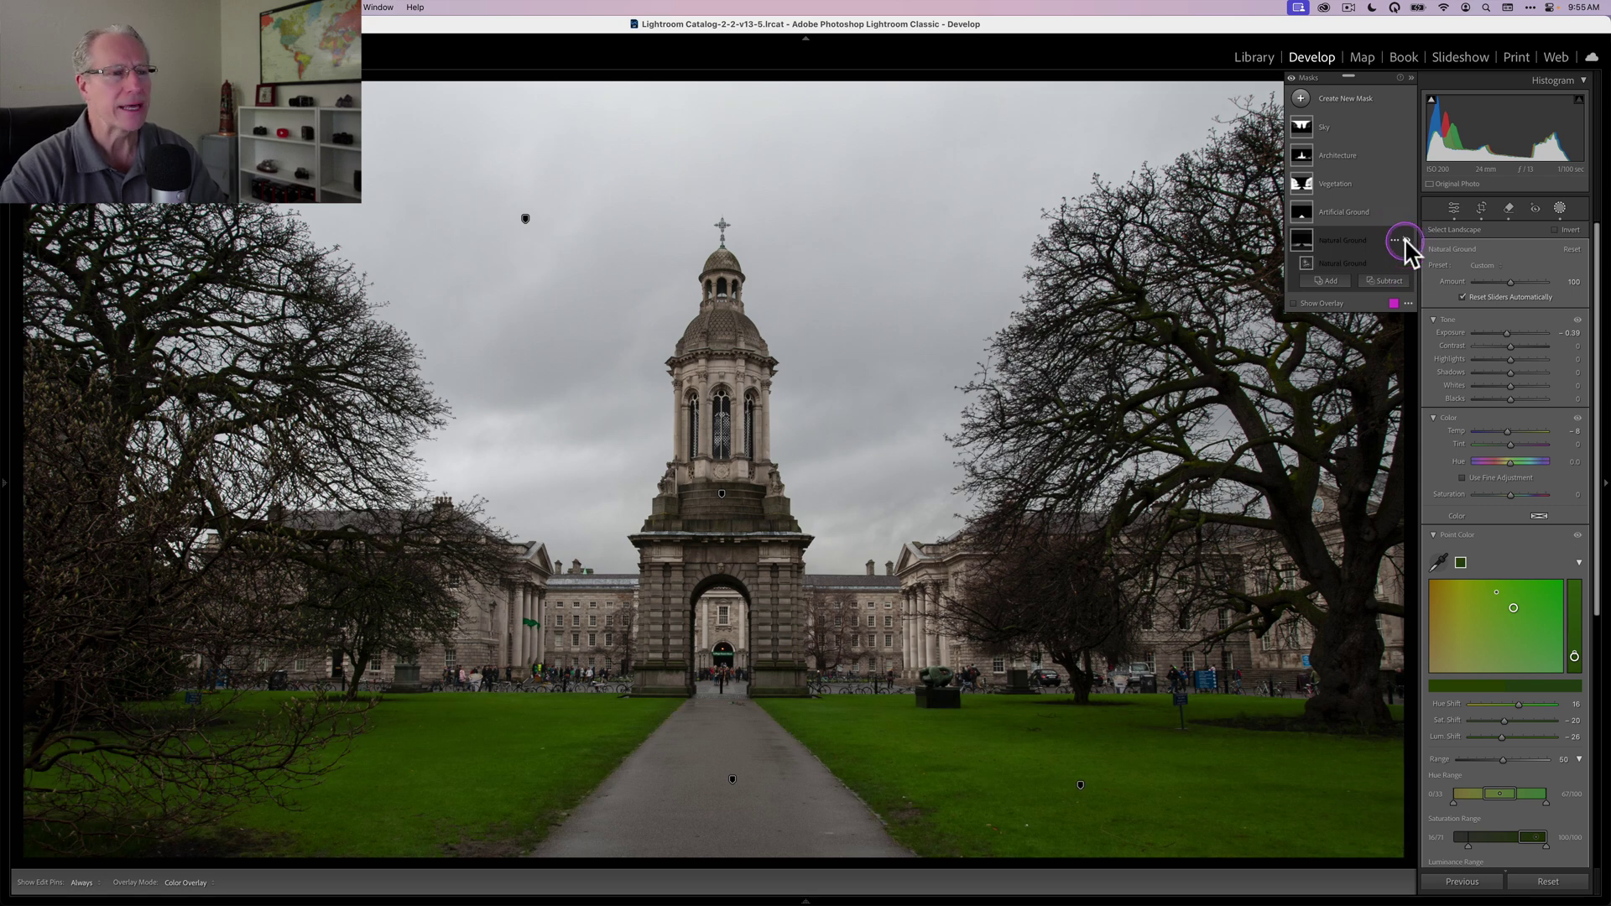
left_click(1405, 240)
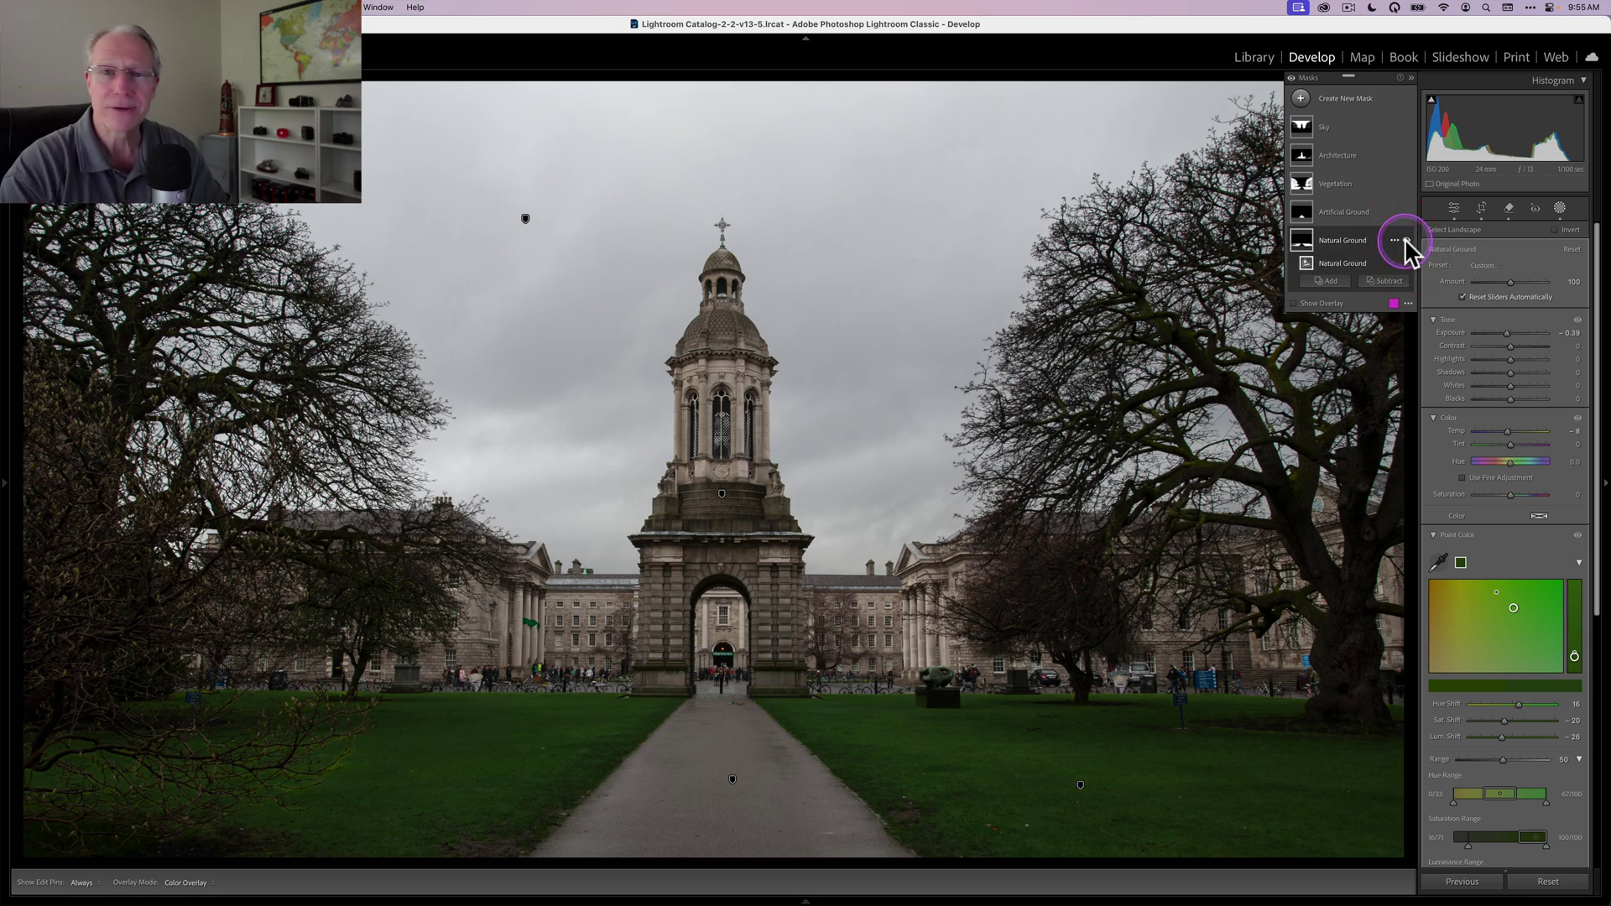
Give the Artificial Ground path mask Texture 25, Clarity 23 and Exposure 0.23
left_click(1302, 213)
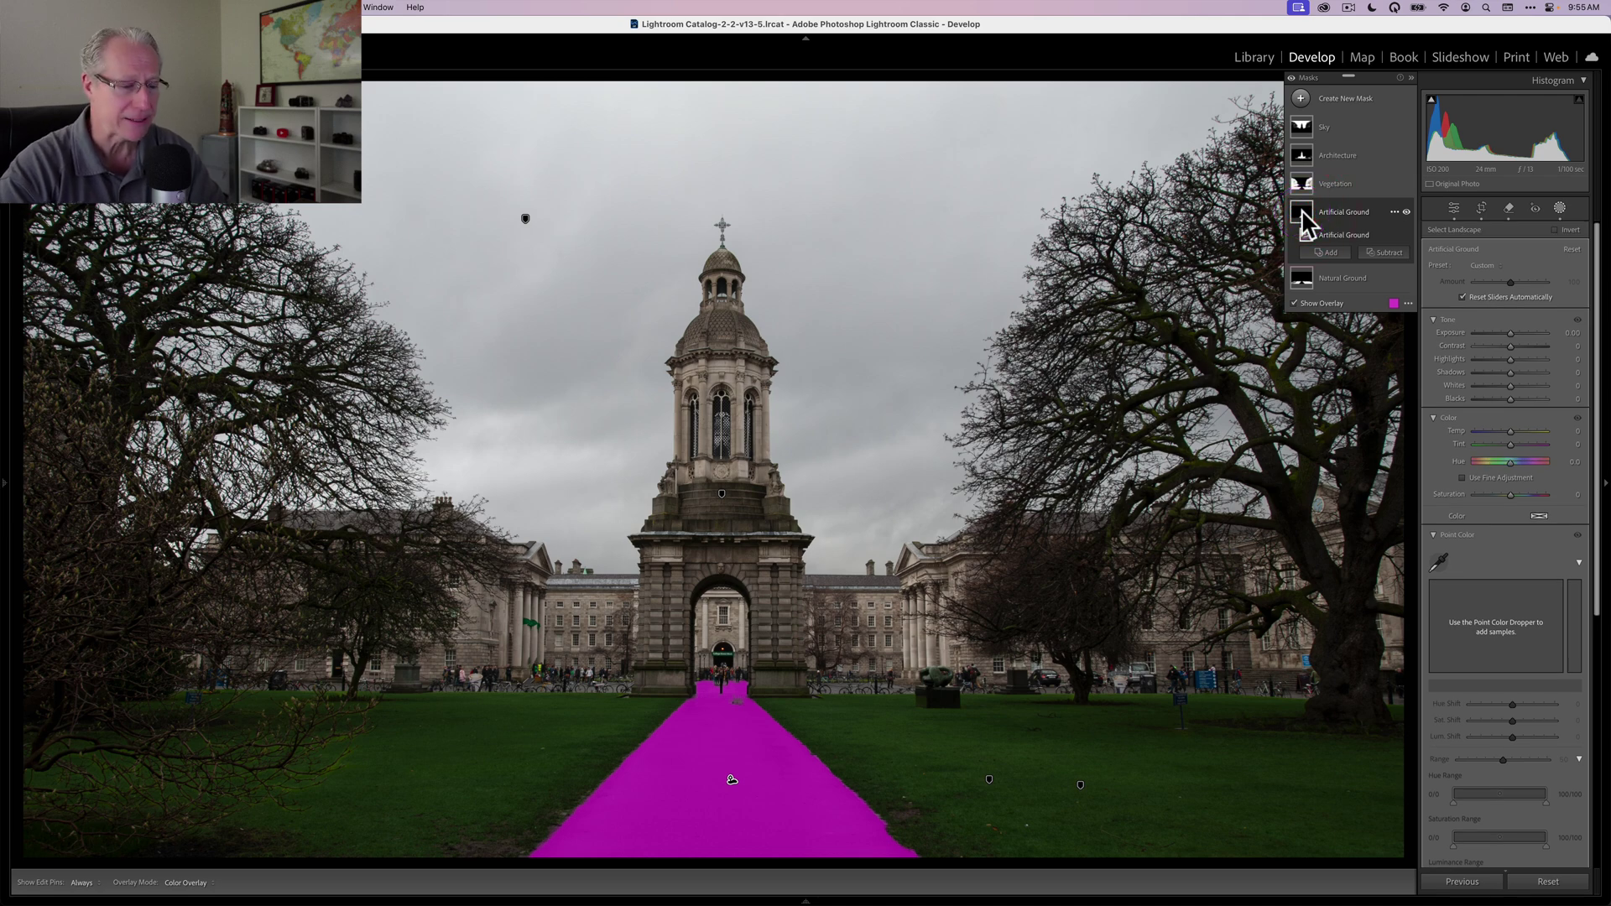
left_click(1302, 214)
left_click_drag(1510, 332, 1514, 333)
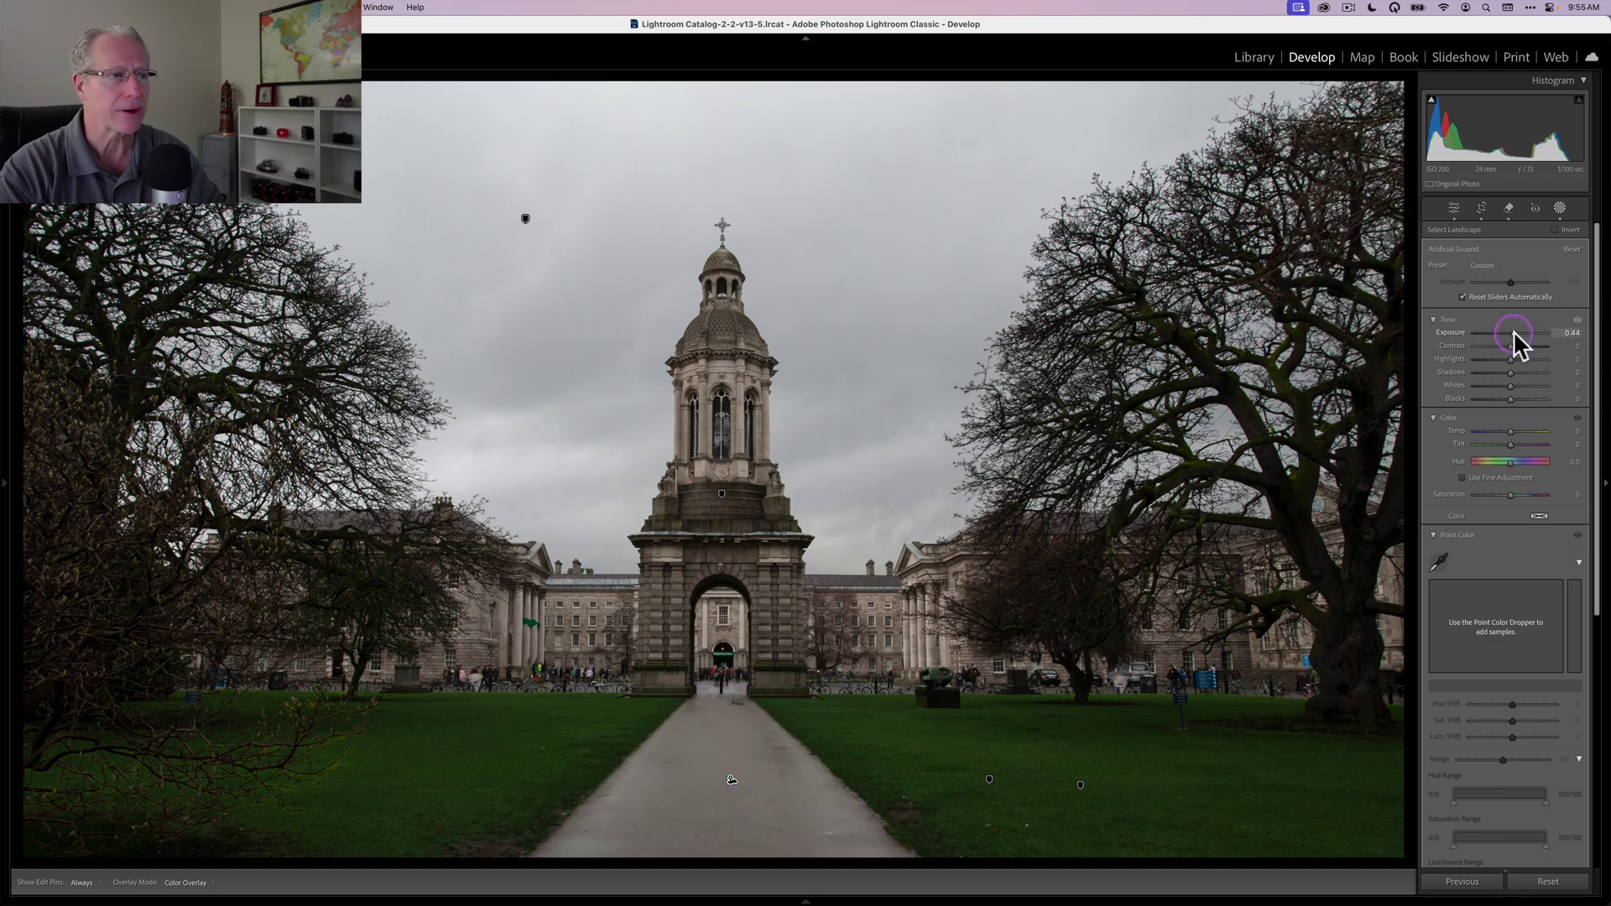
left_click(1513, 331)
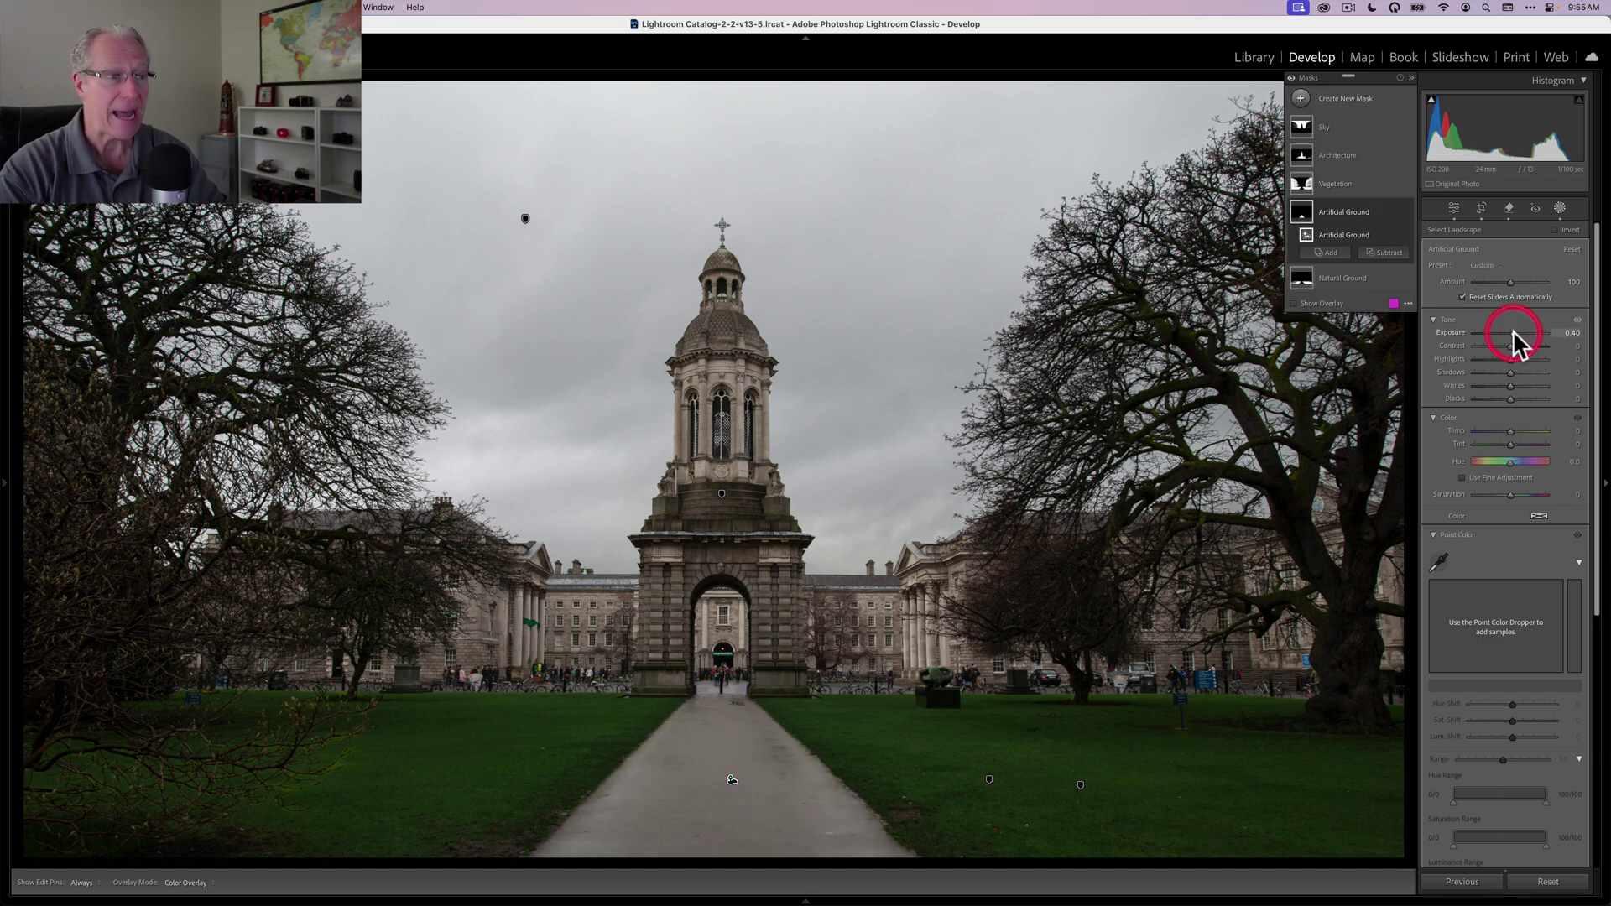
left_click(1442, 534)
left_click(1511, 589)
left_click_drag(1515, 592, 1520, 587)
left_click(1514, 588)
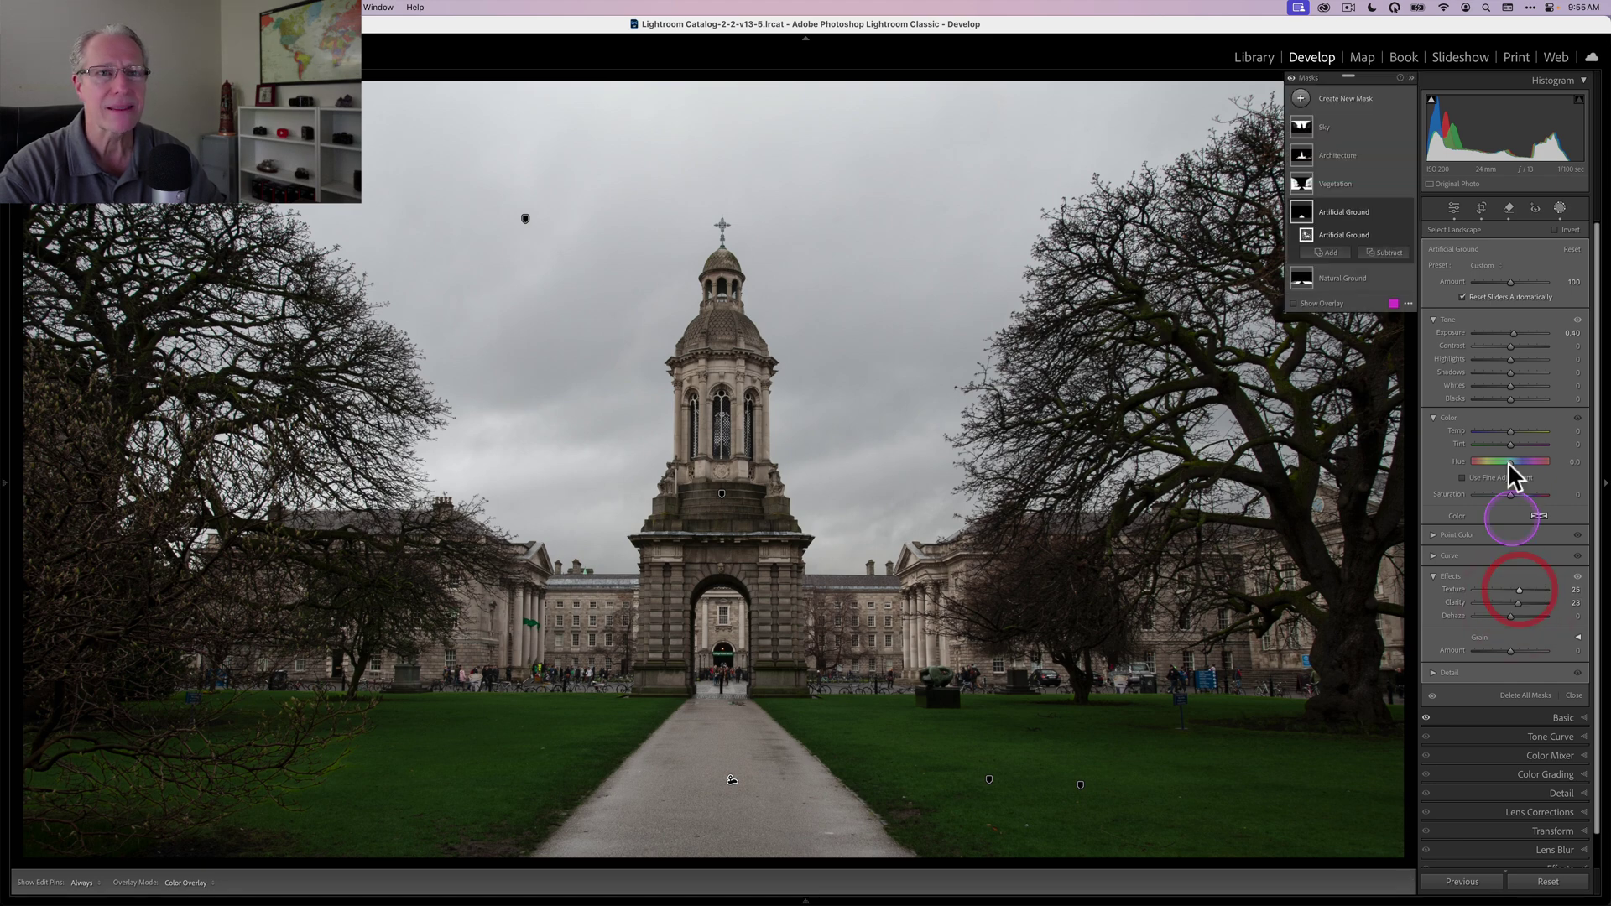
left_click(1513, 332)
left_click_drag(1513, 331, 1512, 333)
mouse_move(1402, 207)
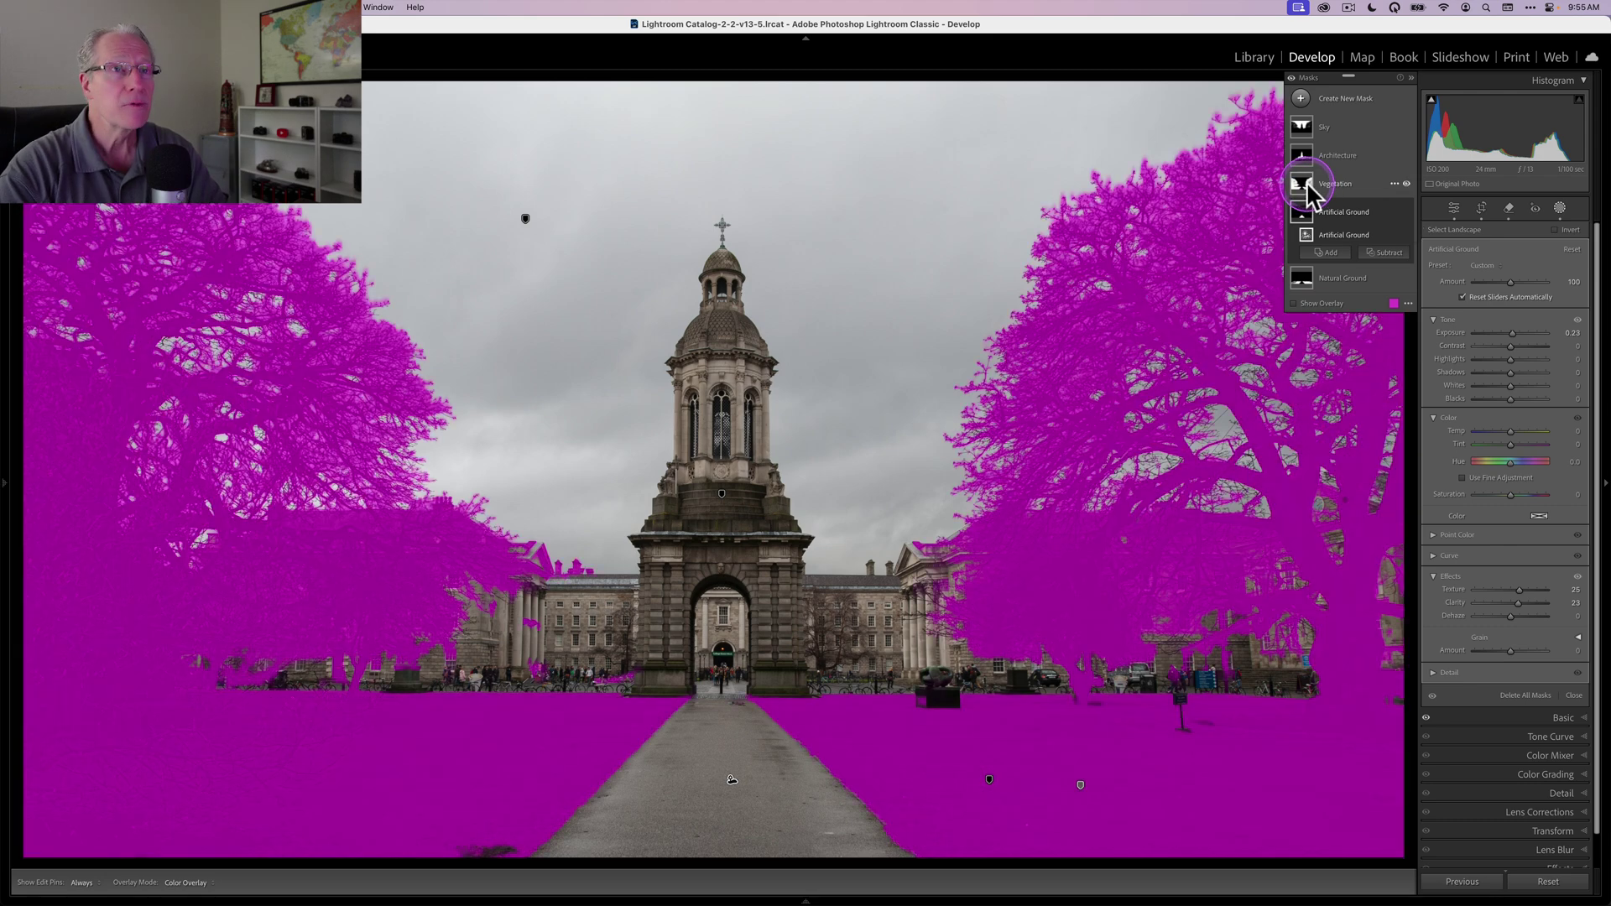
Select the Vegetation mask and strongly brighten the trees and grass
left_click(1305, 187)
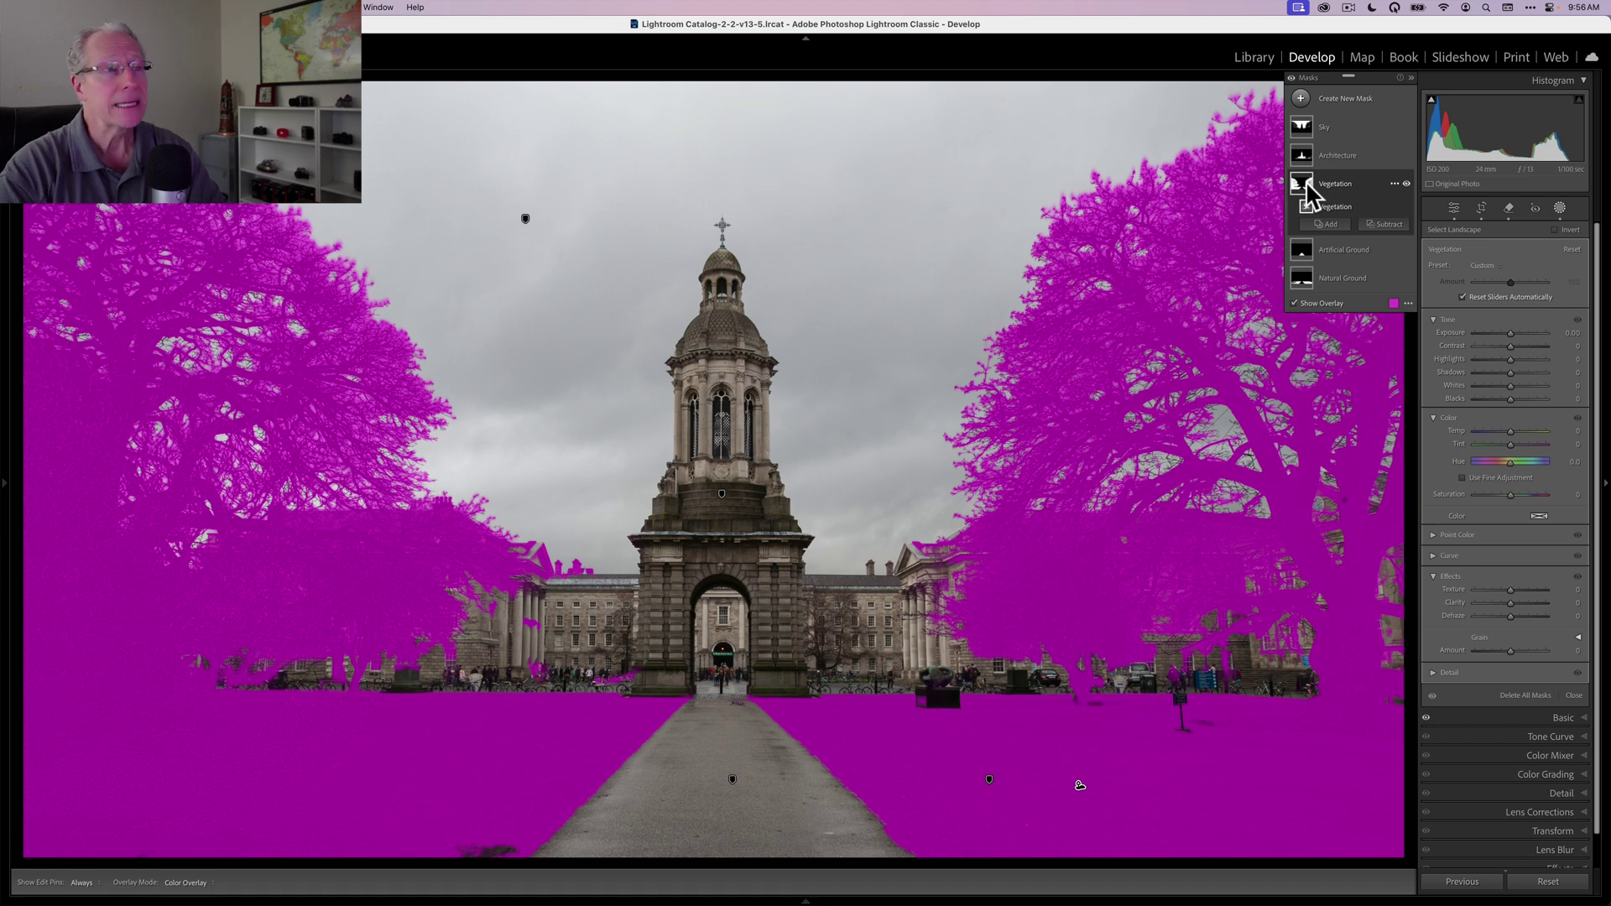
left_click(1514, 332)
left_click_drag(1513, 331, 1526, 330)
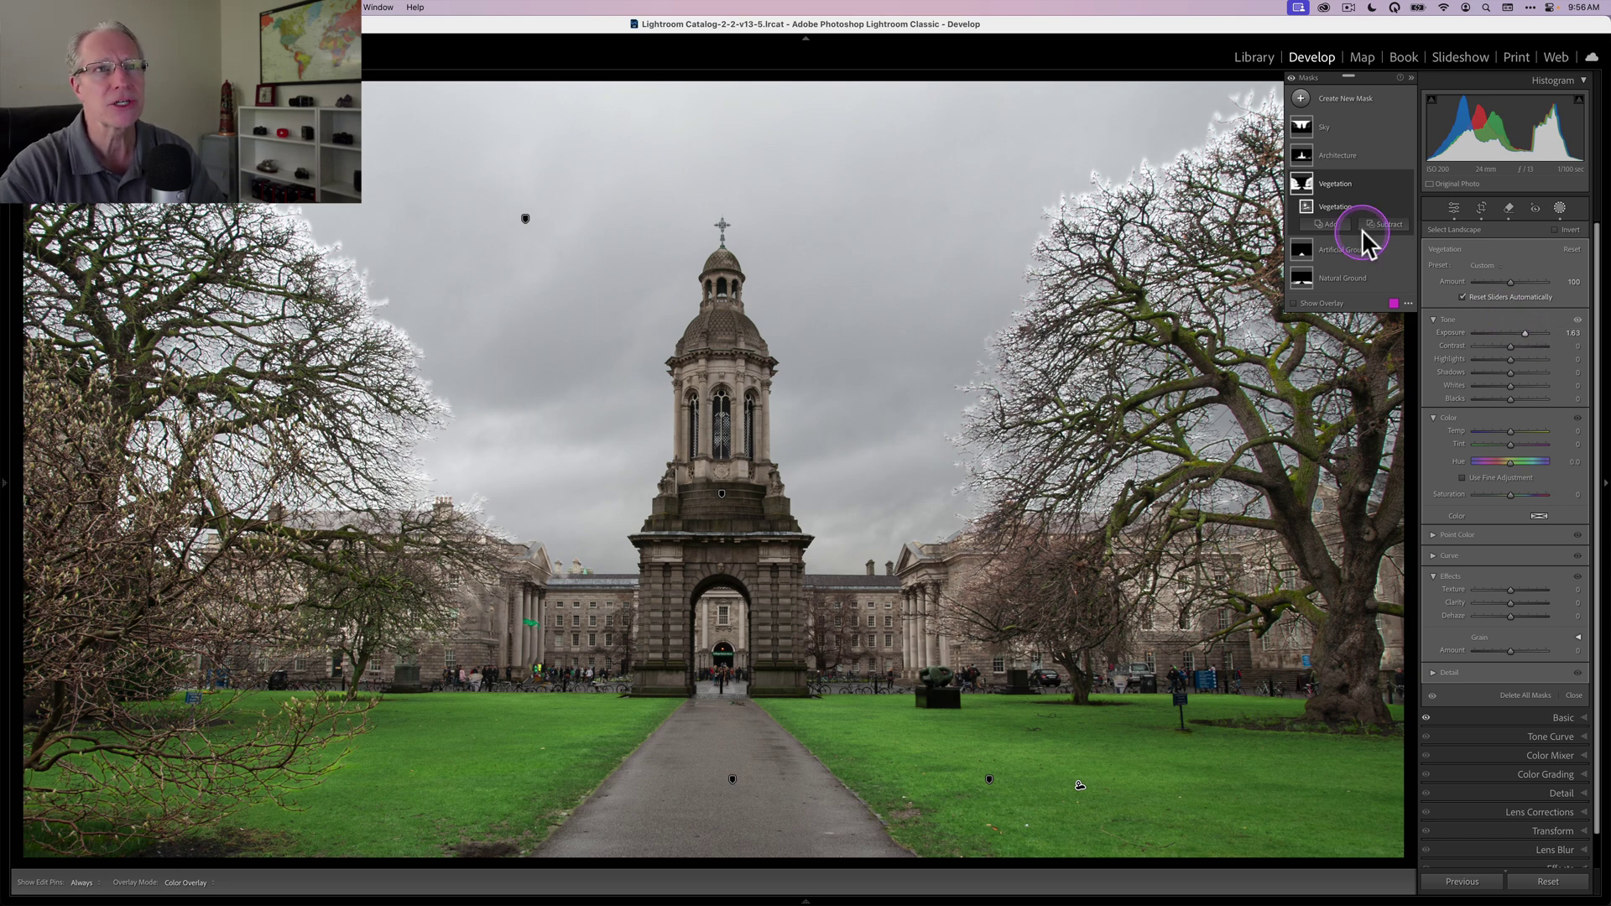
Subtract the sky from the Vegetation mask and settle its Exposure at +0.25
left_click(1386, 227)
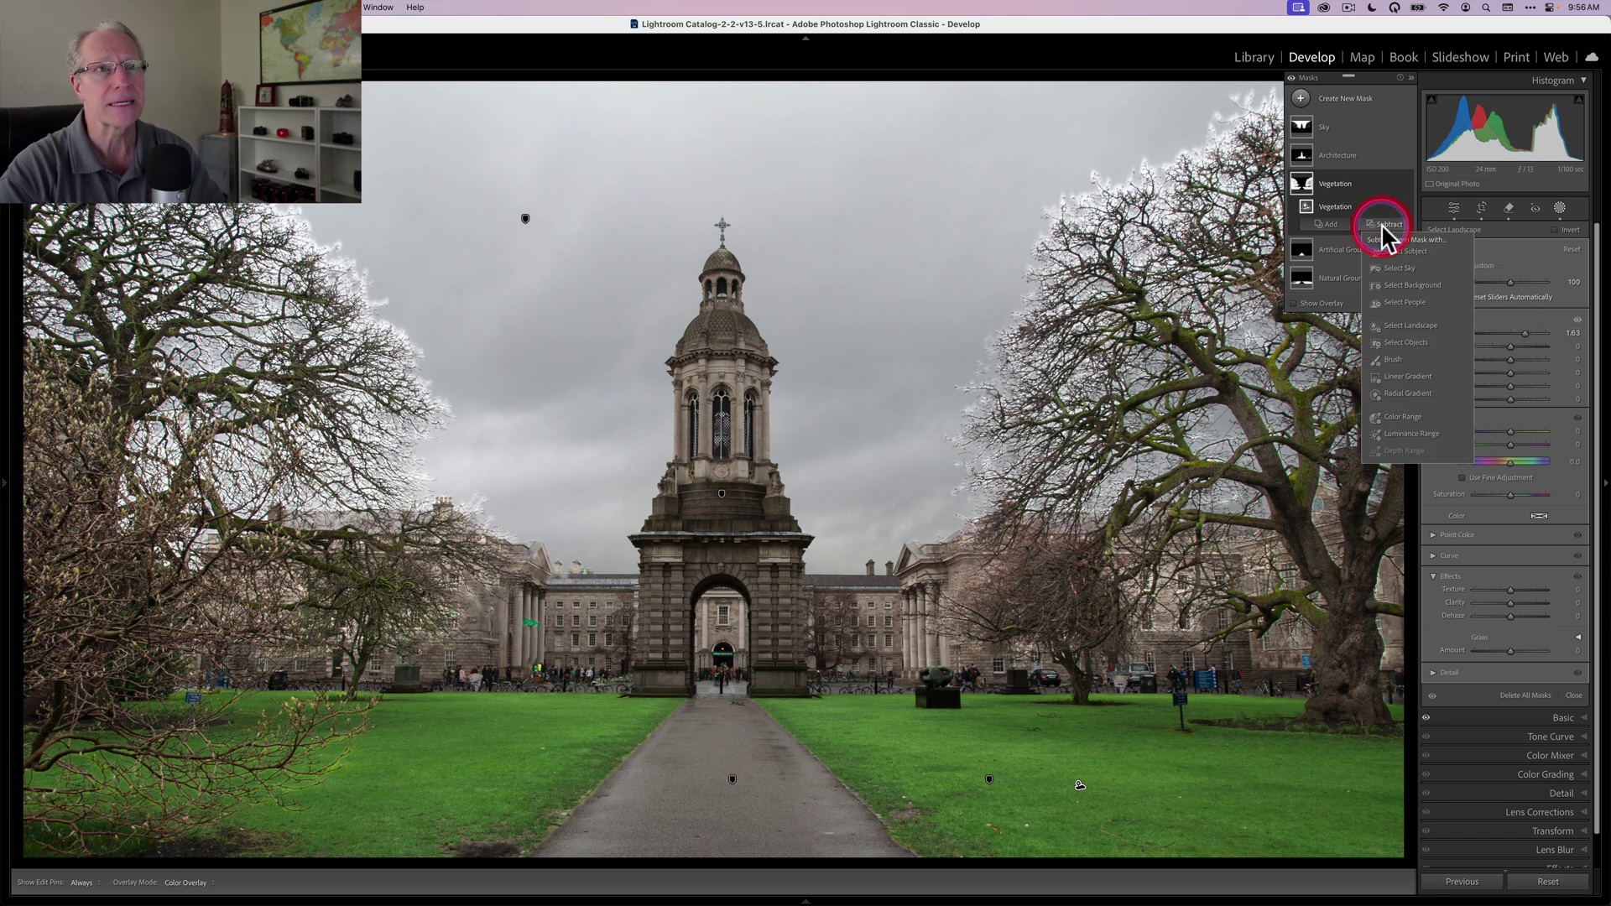
left_click(1402, 266)
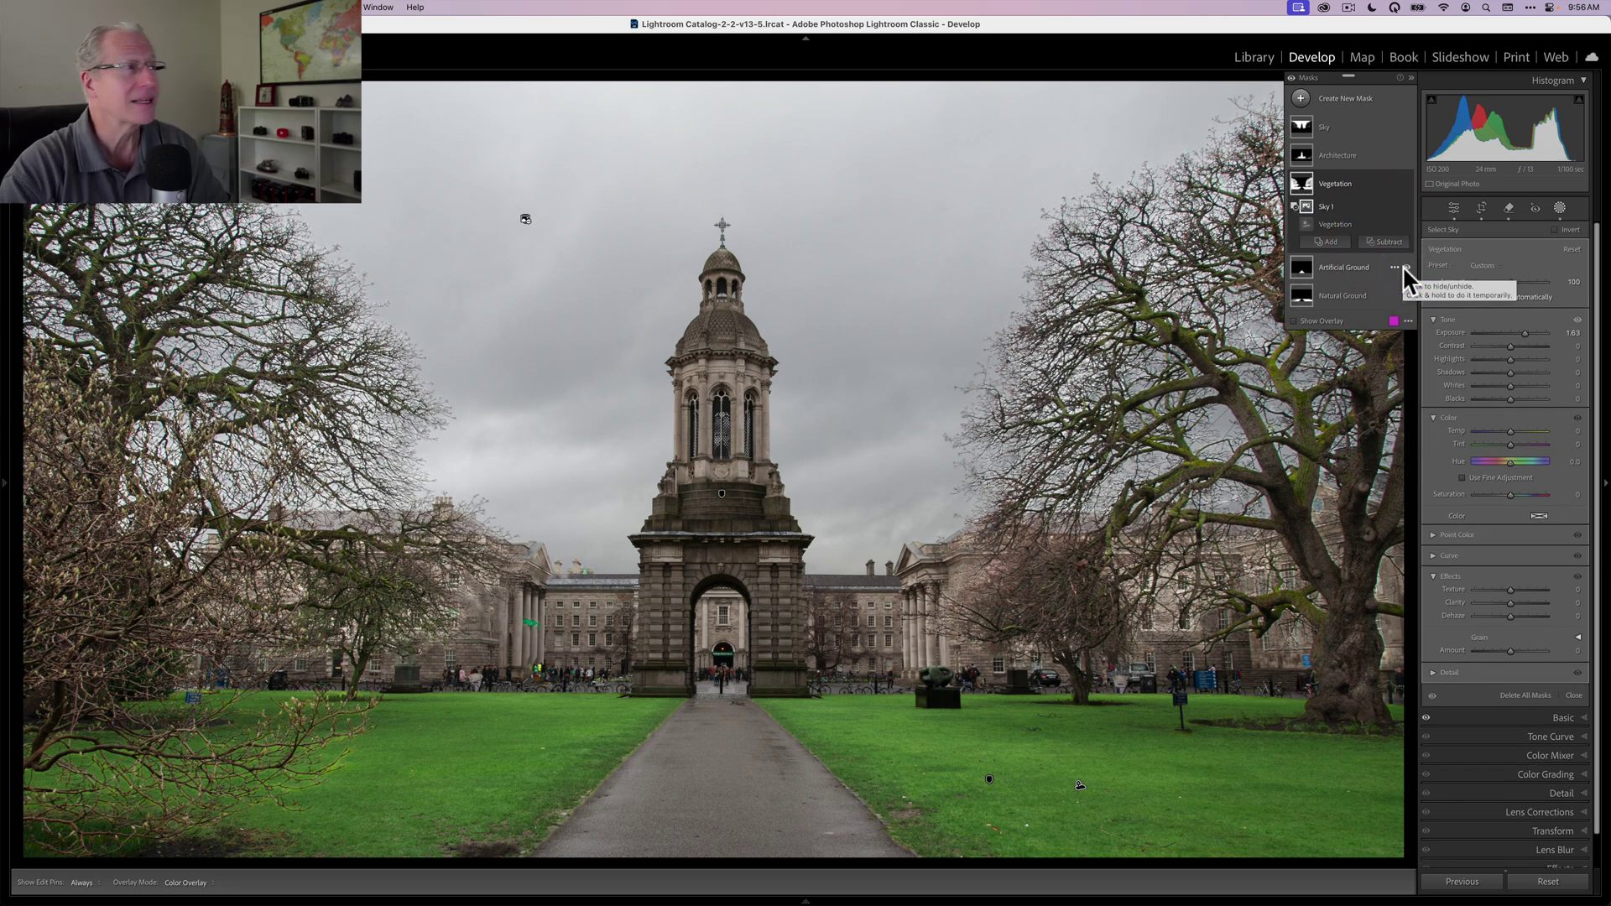
left_click_drag(1525, 333, 1512, 330)
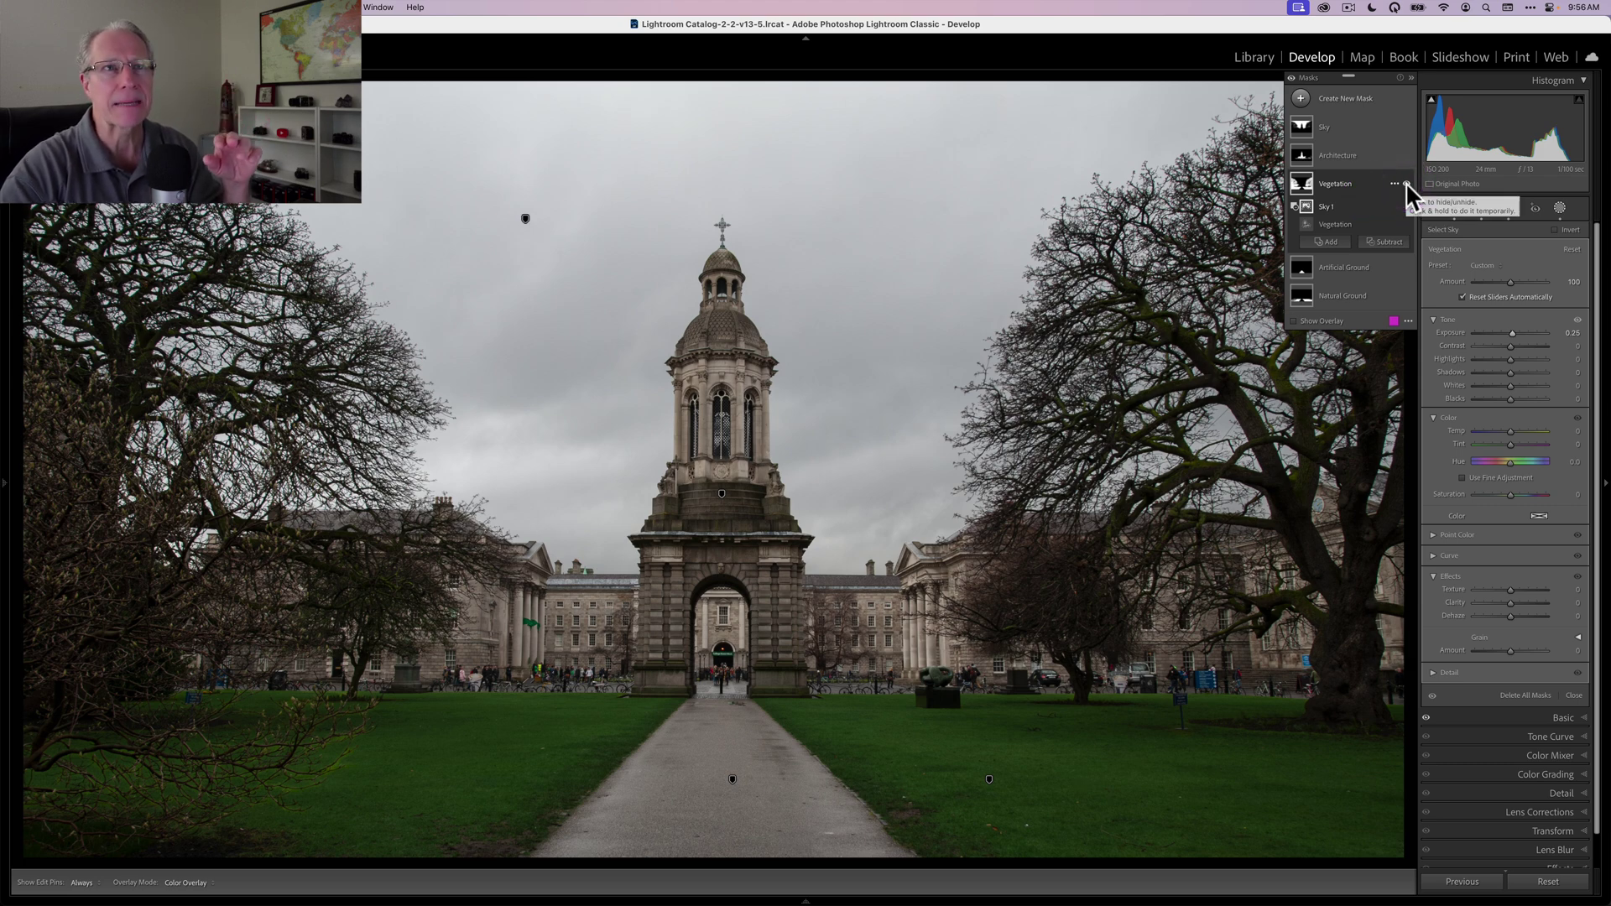
left_click(1407, 183)
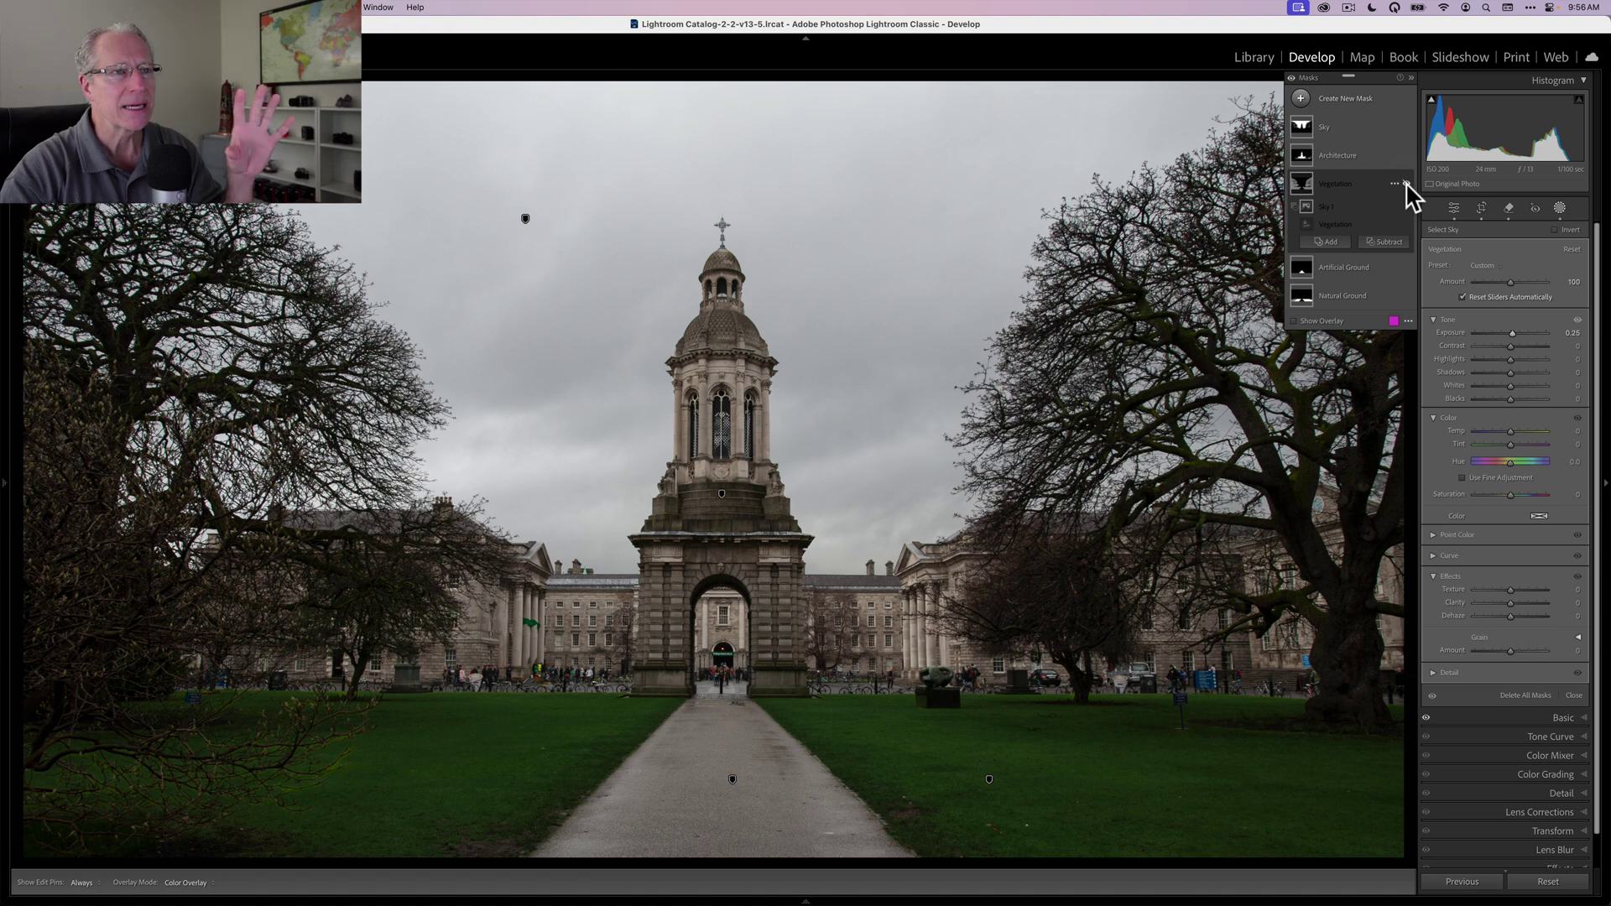
left_click(1406, 183)
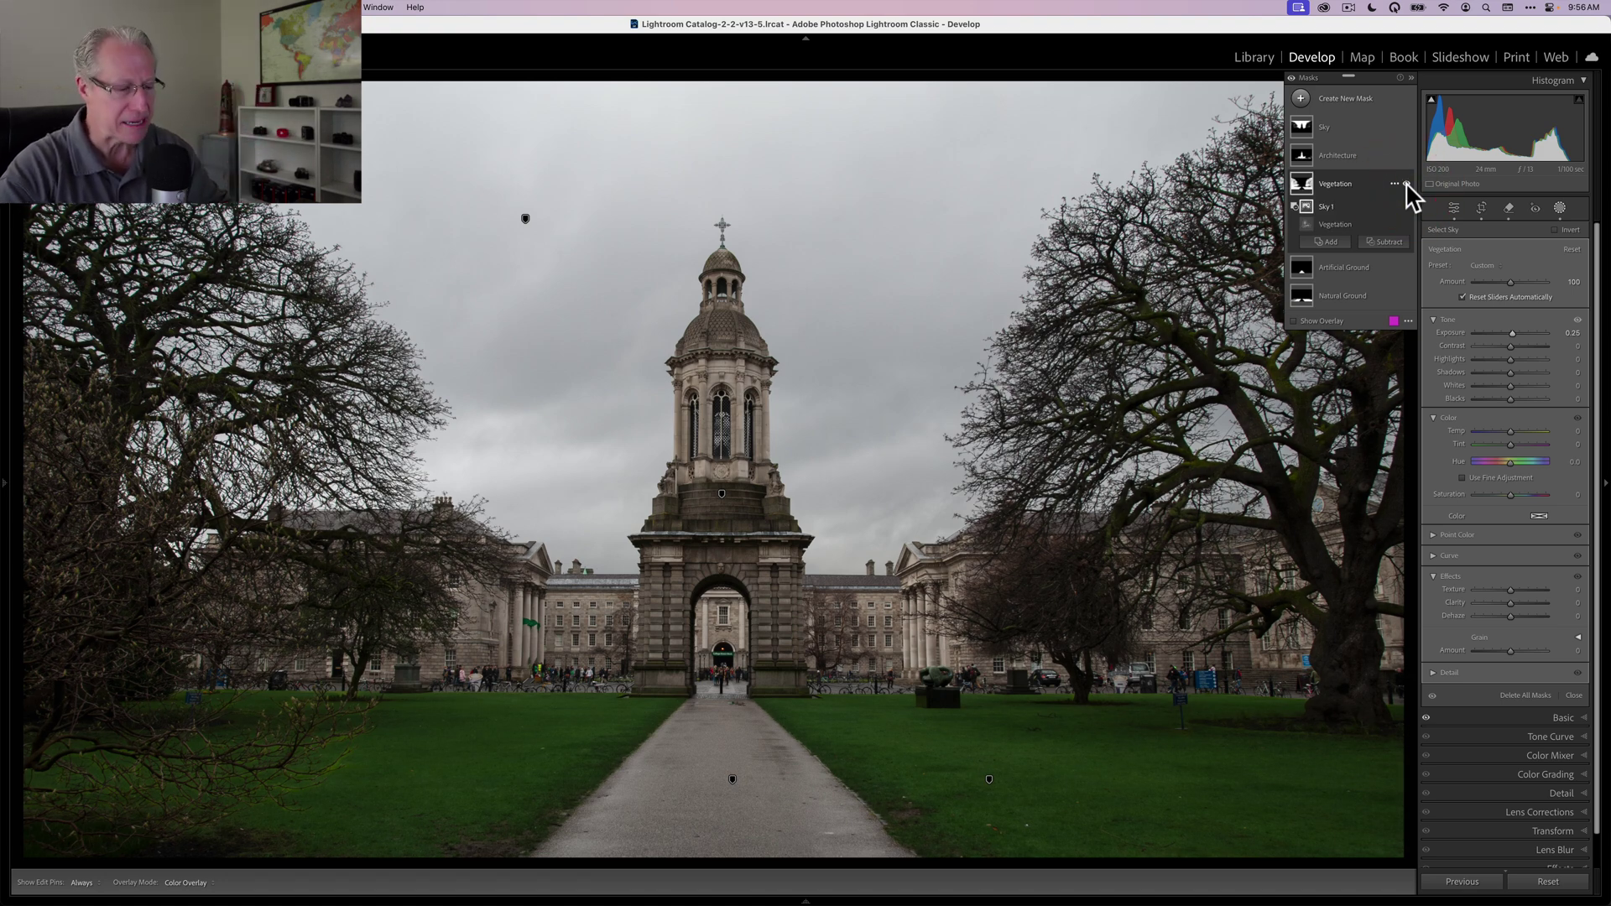
Give the Architecture mask Exposure about +0.15, Temp 9, Clarity 10 and Texture 12
left_click(1323, 164)
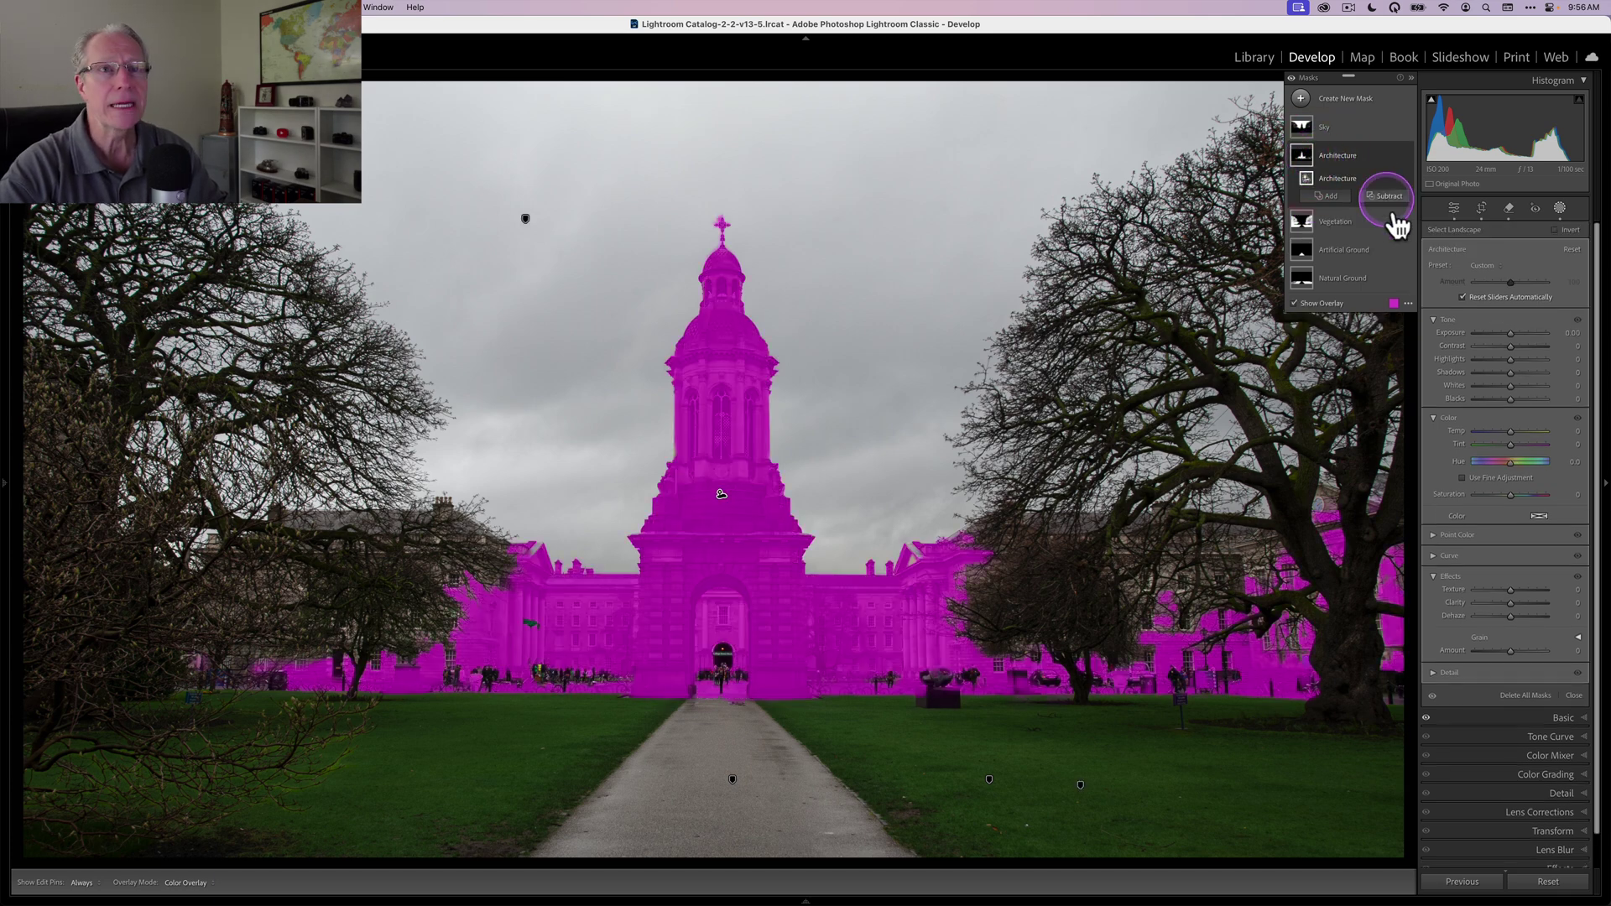
left_click(1510, 333)
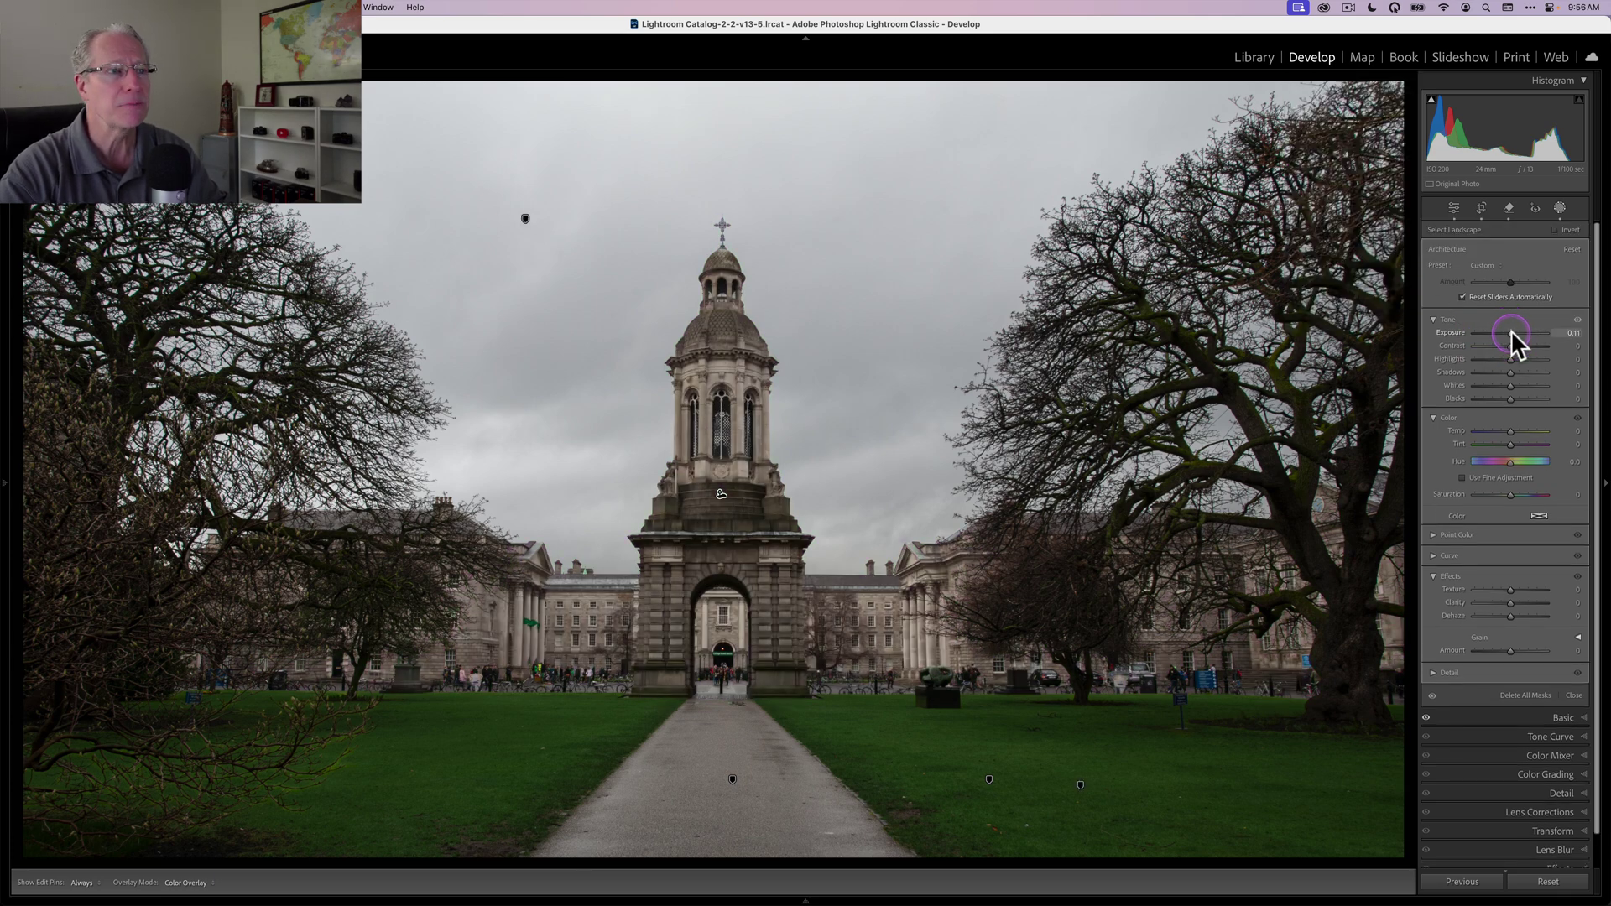
left_click(1510, 430)
left_click_drag(1513, 430, 1515, 430)
left_click(1510, 602)
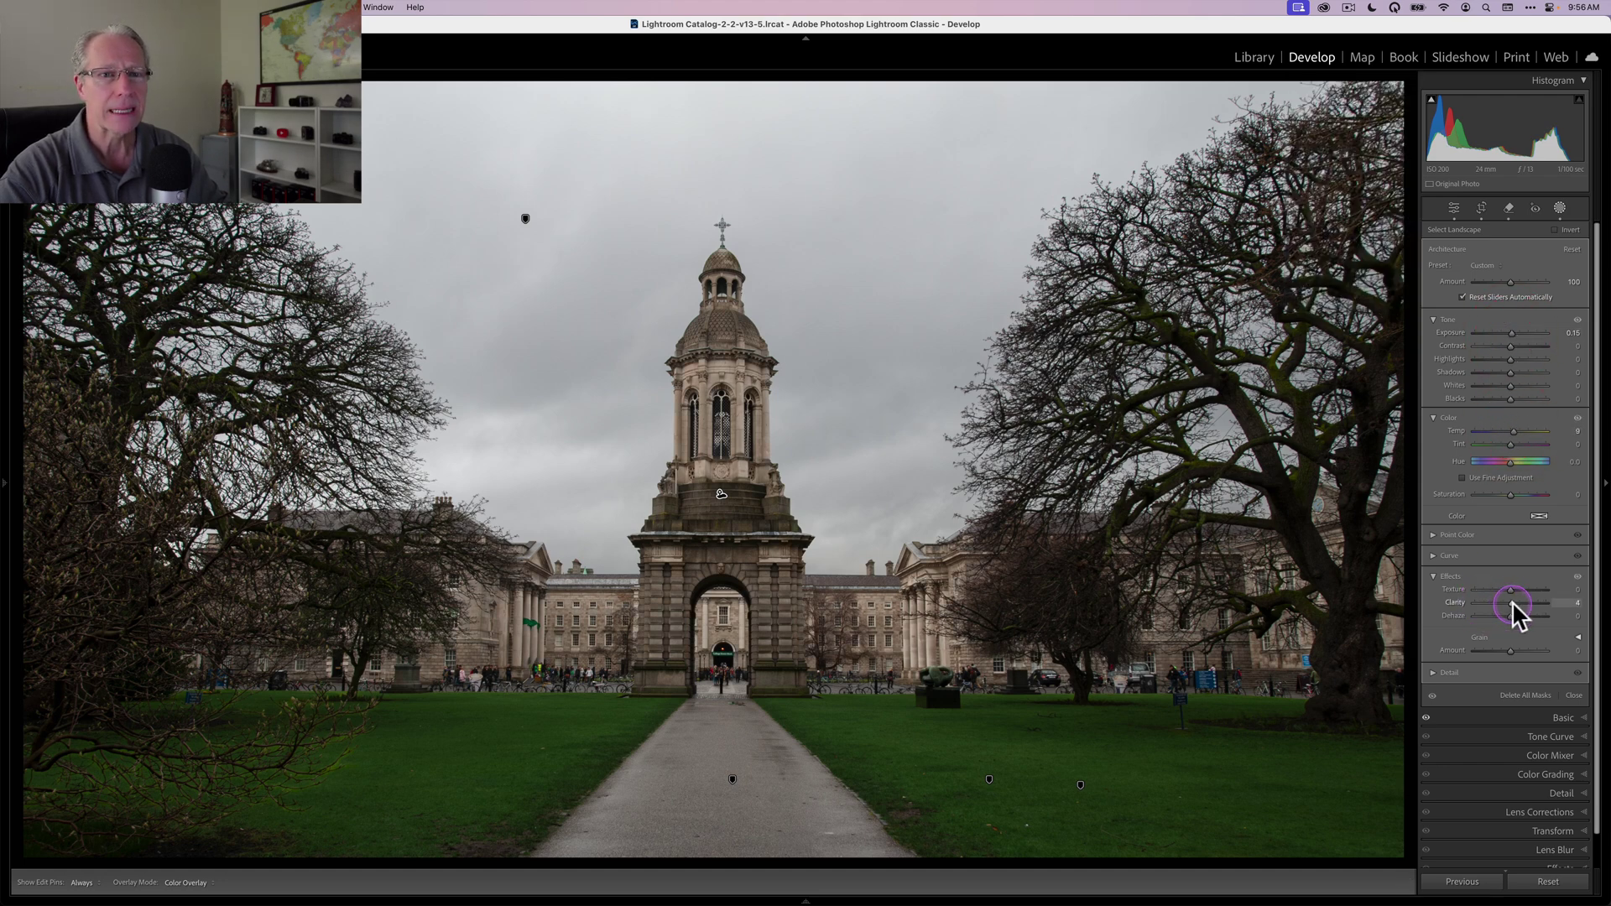
left_click_drag(1512, 601, 1514, 592)
left_click(1508, 587)
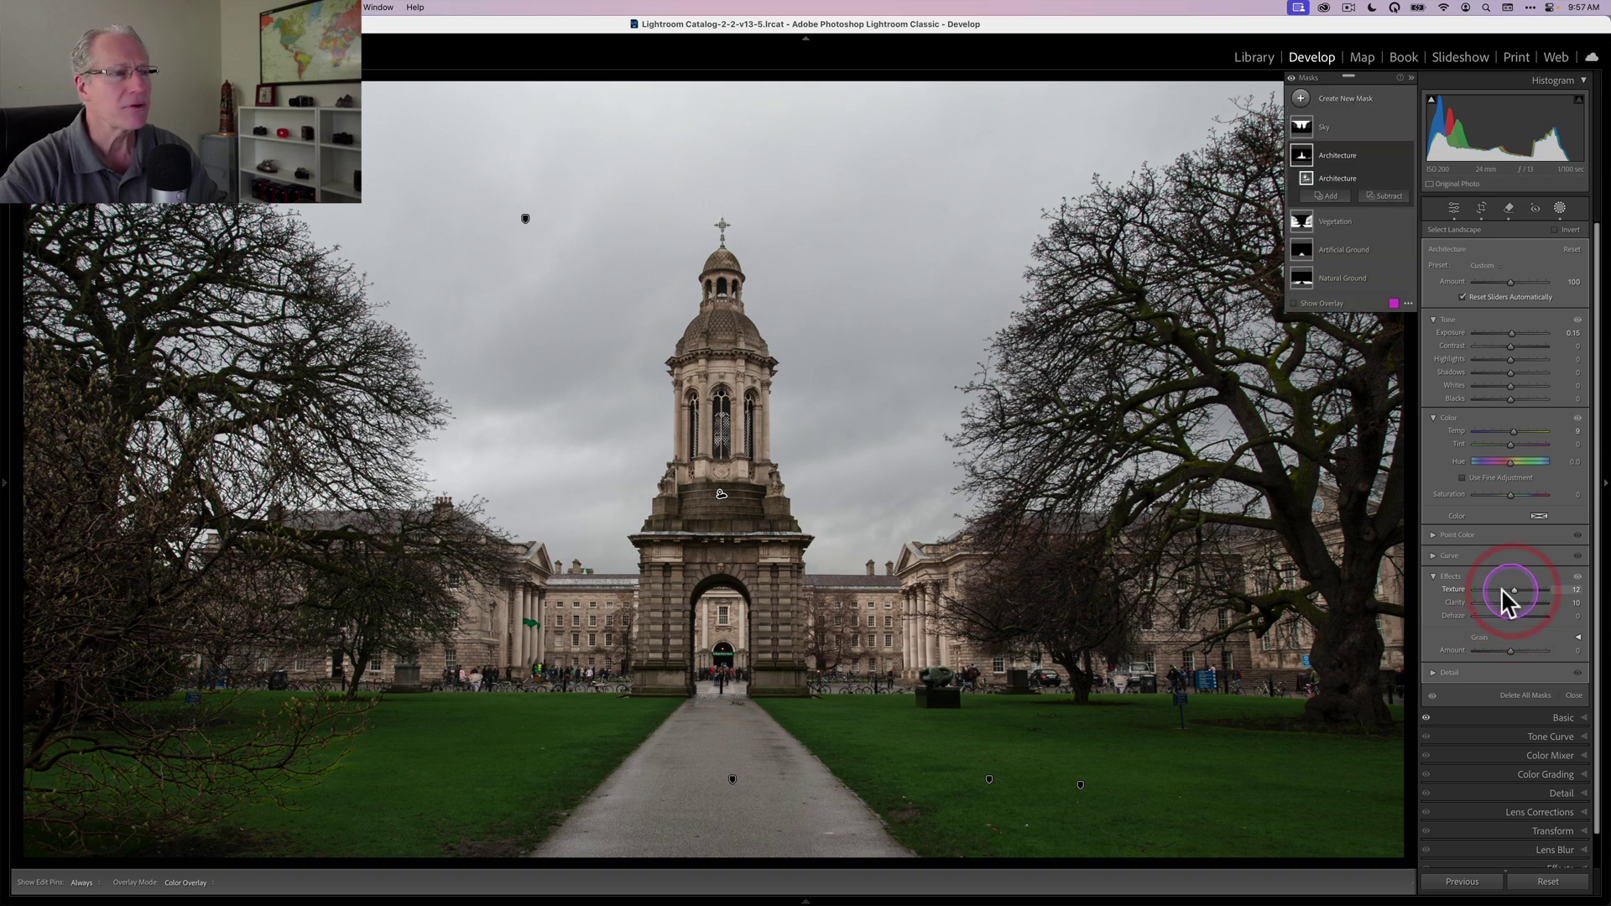
Show the Architecture mask overlay, then hide the buildings' adjustments to compare before and after
left_click(1303, 158)
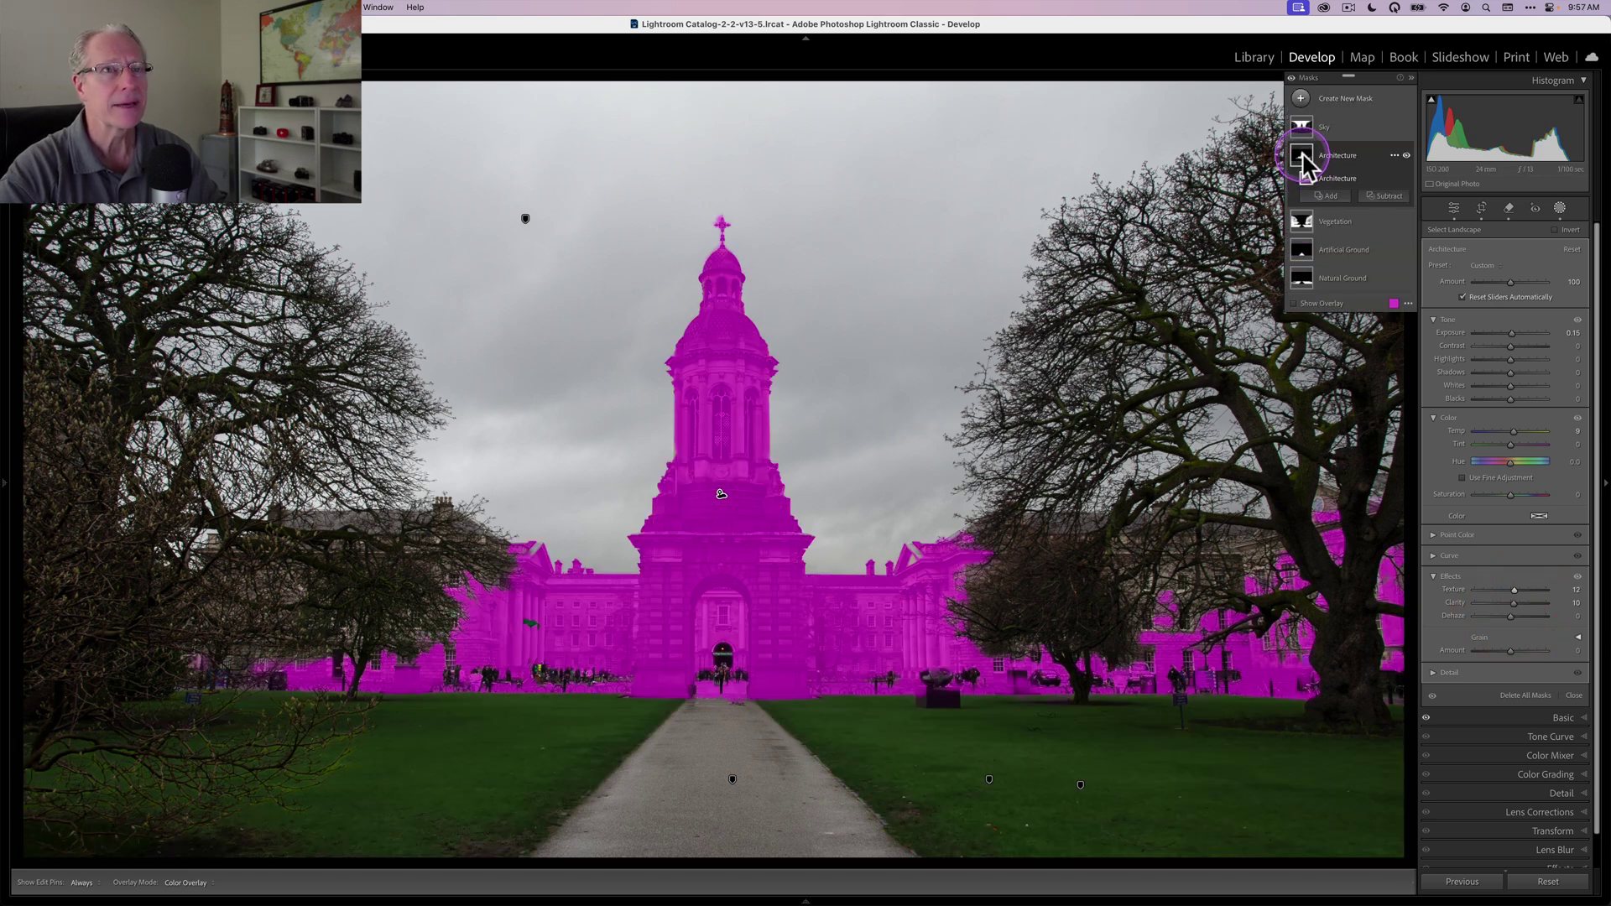
mouse_move(1303, 225)
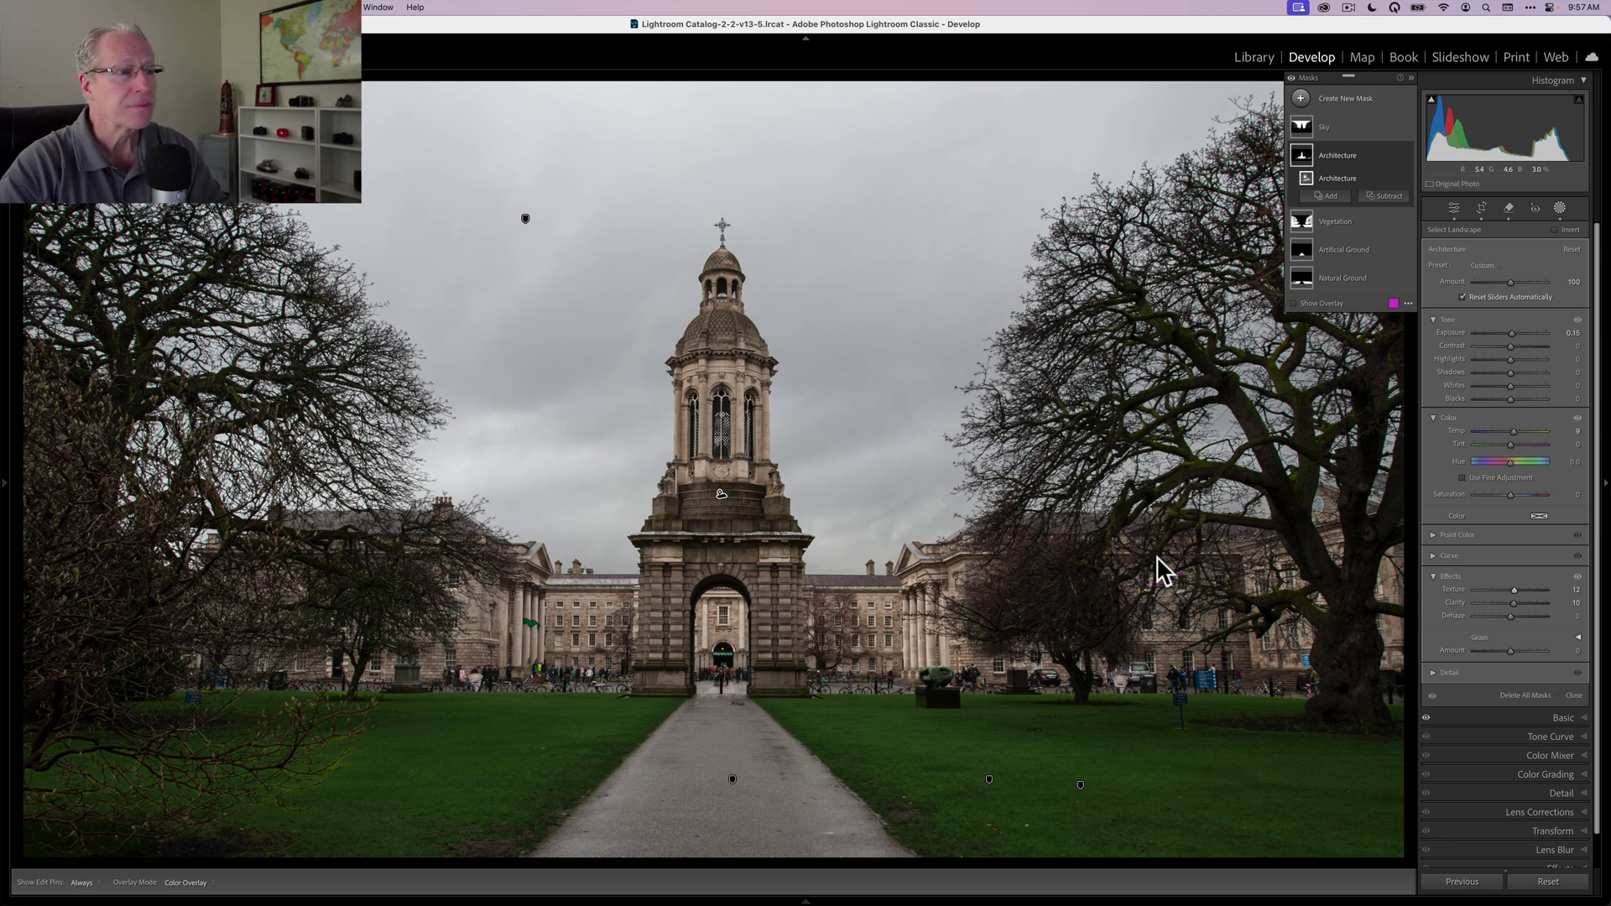
left_click(1358, 156)
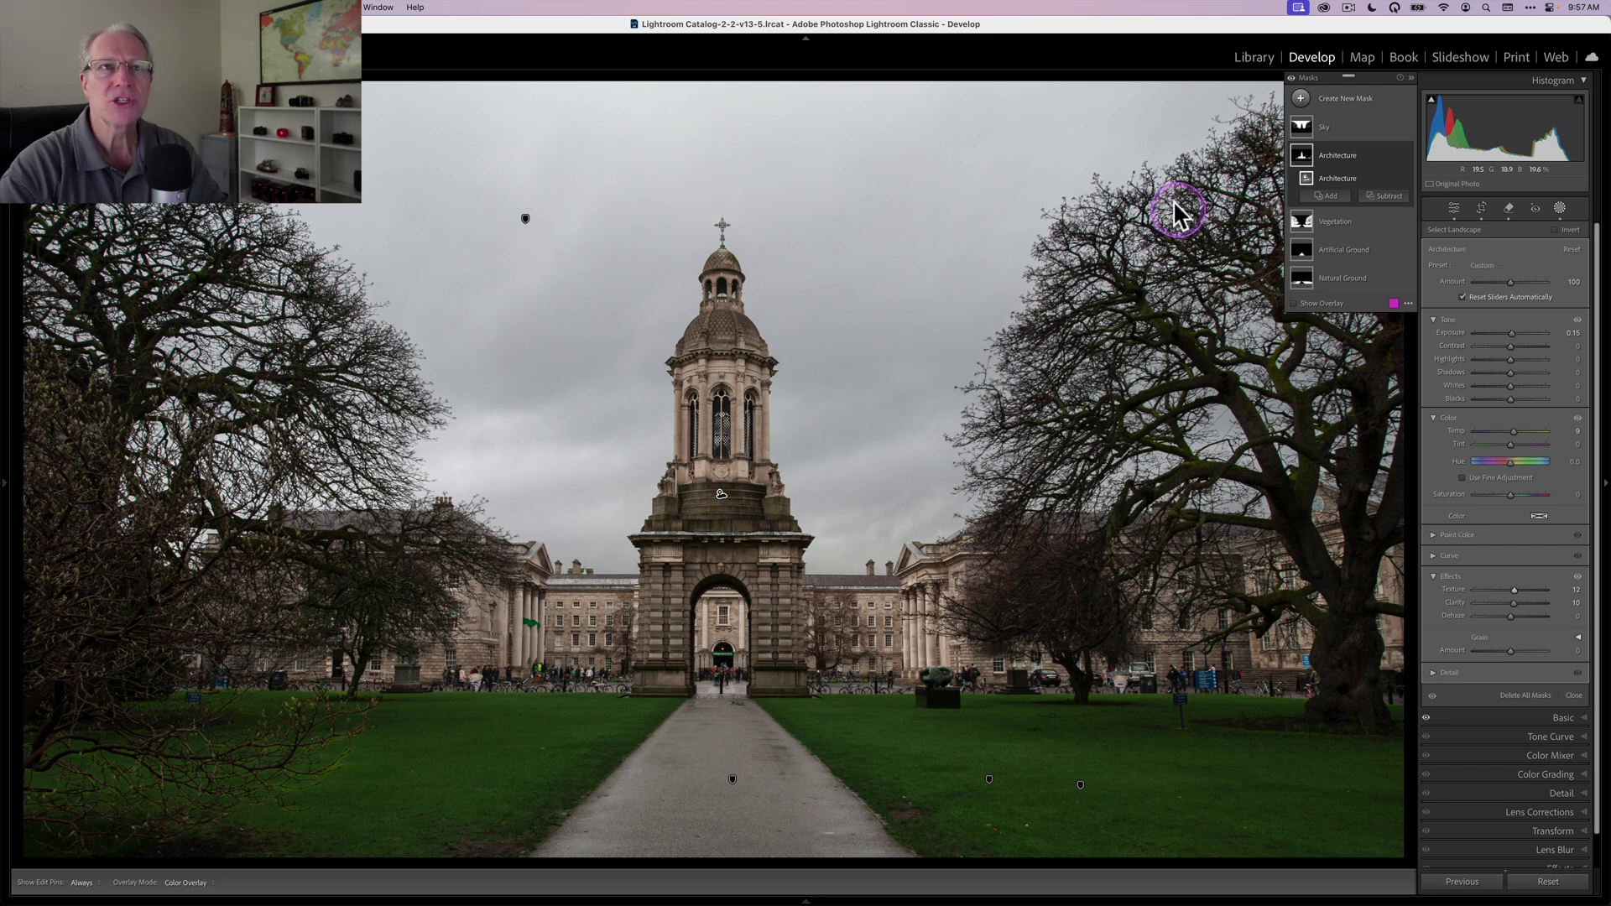
left_click(1407, 154)
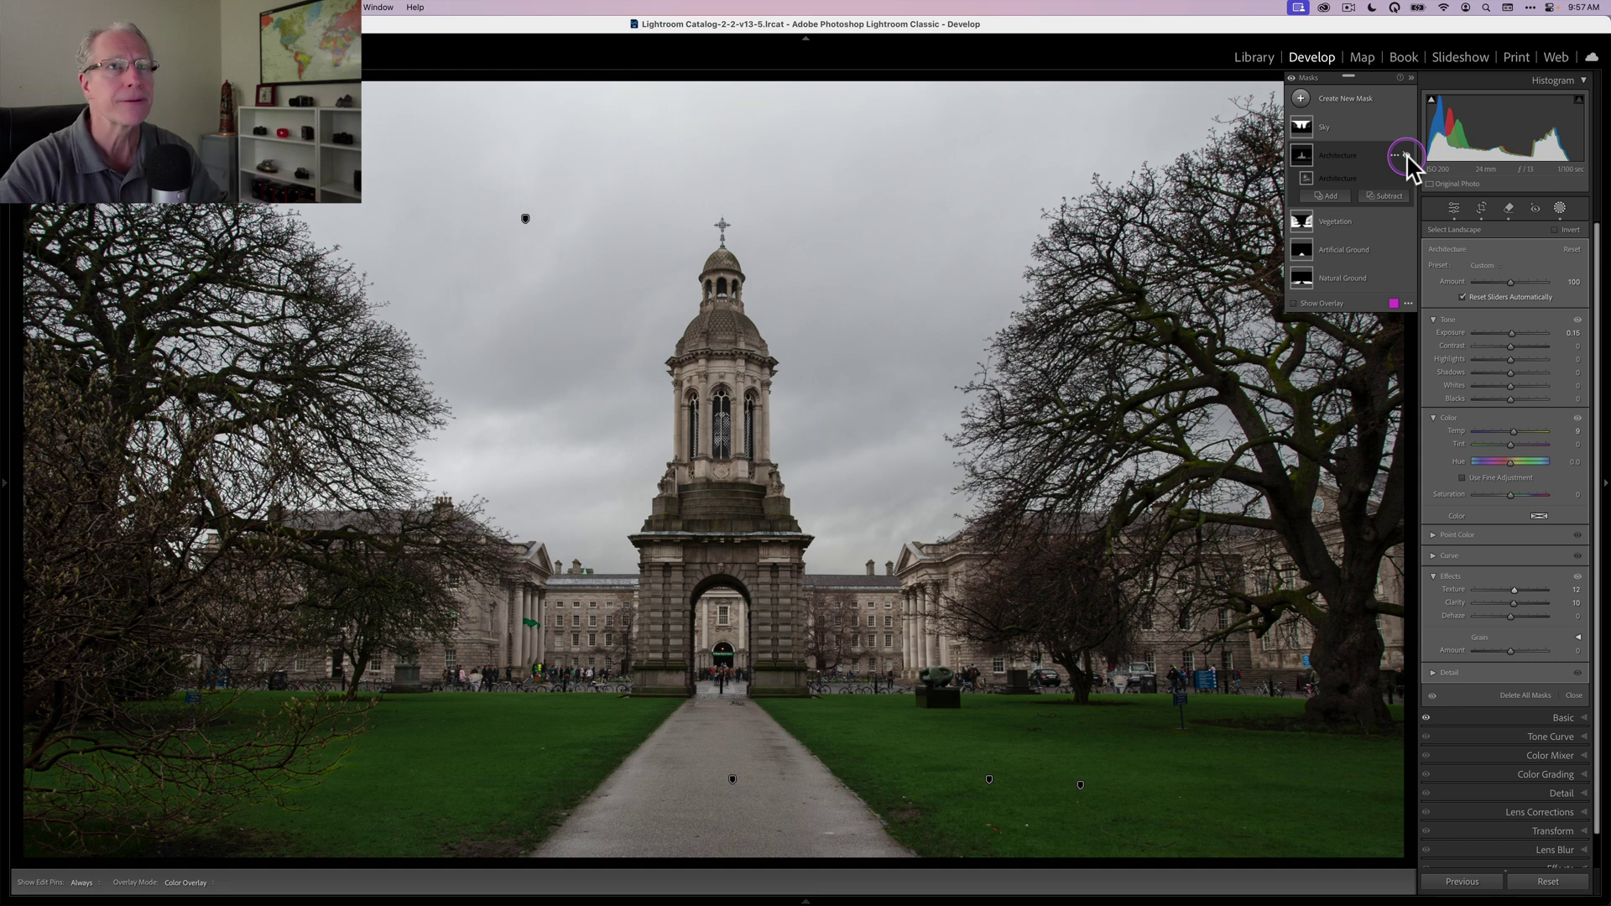
Restore the building edits, give the Sky mask Exposure -0.32 and Temp -20, and toggle it to compare
left_click(1407, 153)
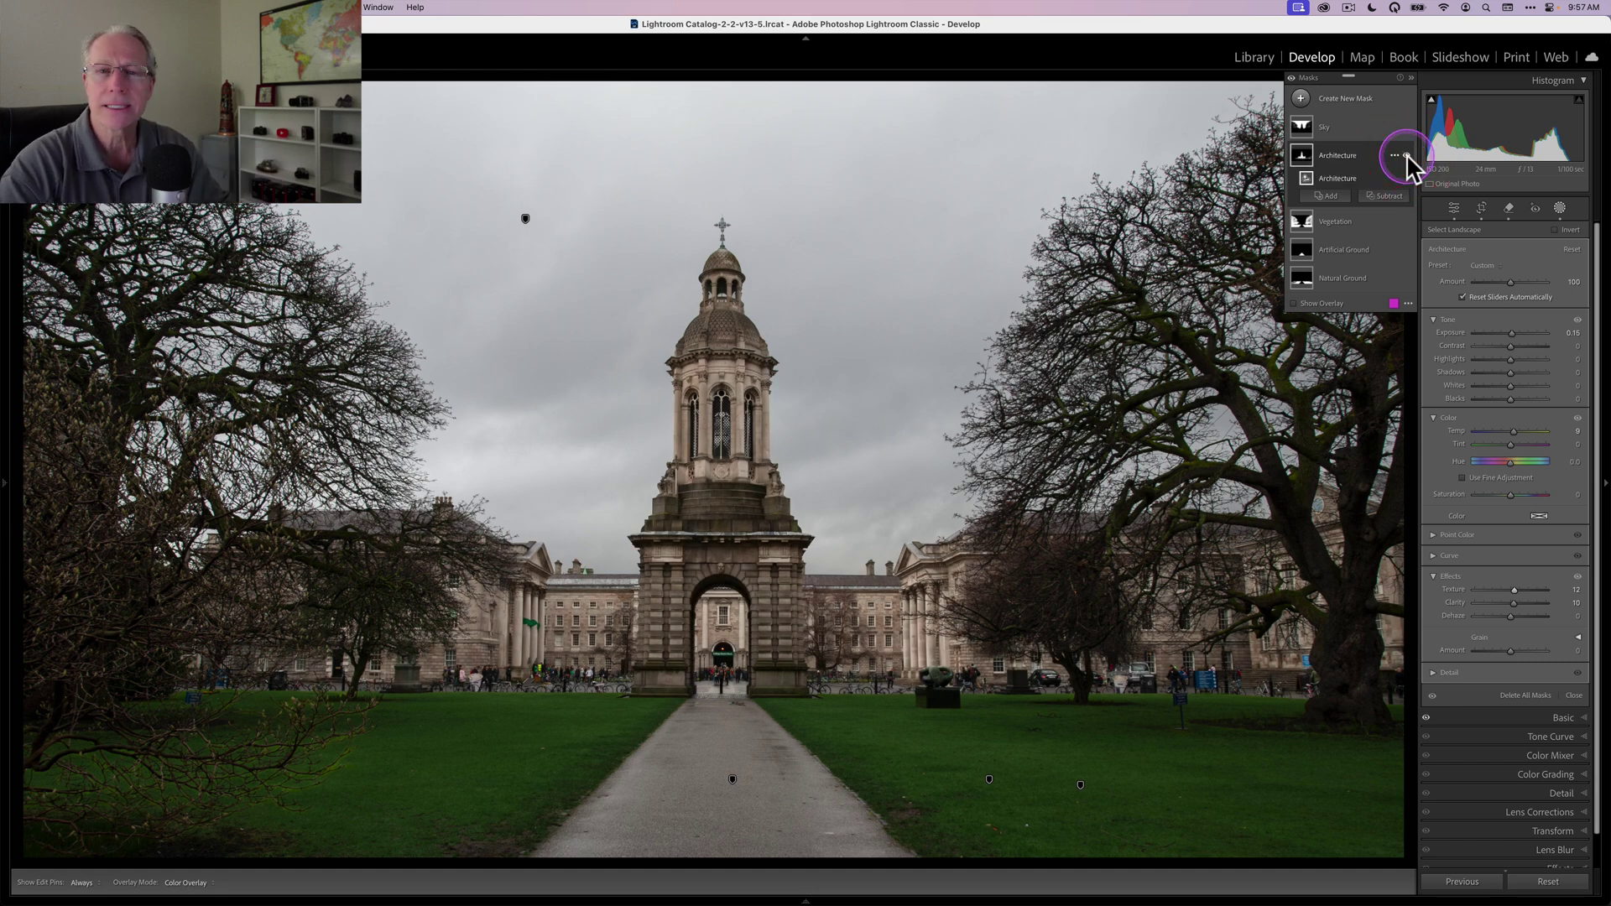
left_click(1309, 130)
left_click(1511, 331)
left_click_drag(1510, 332, 1507, 332)
left_click_drag(1507, 426, 1504, 426)
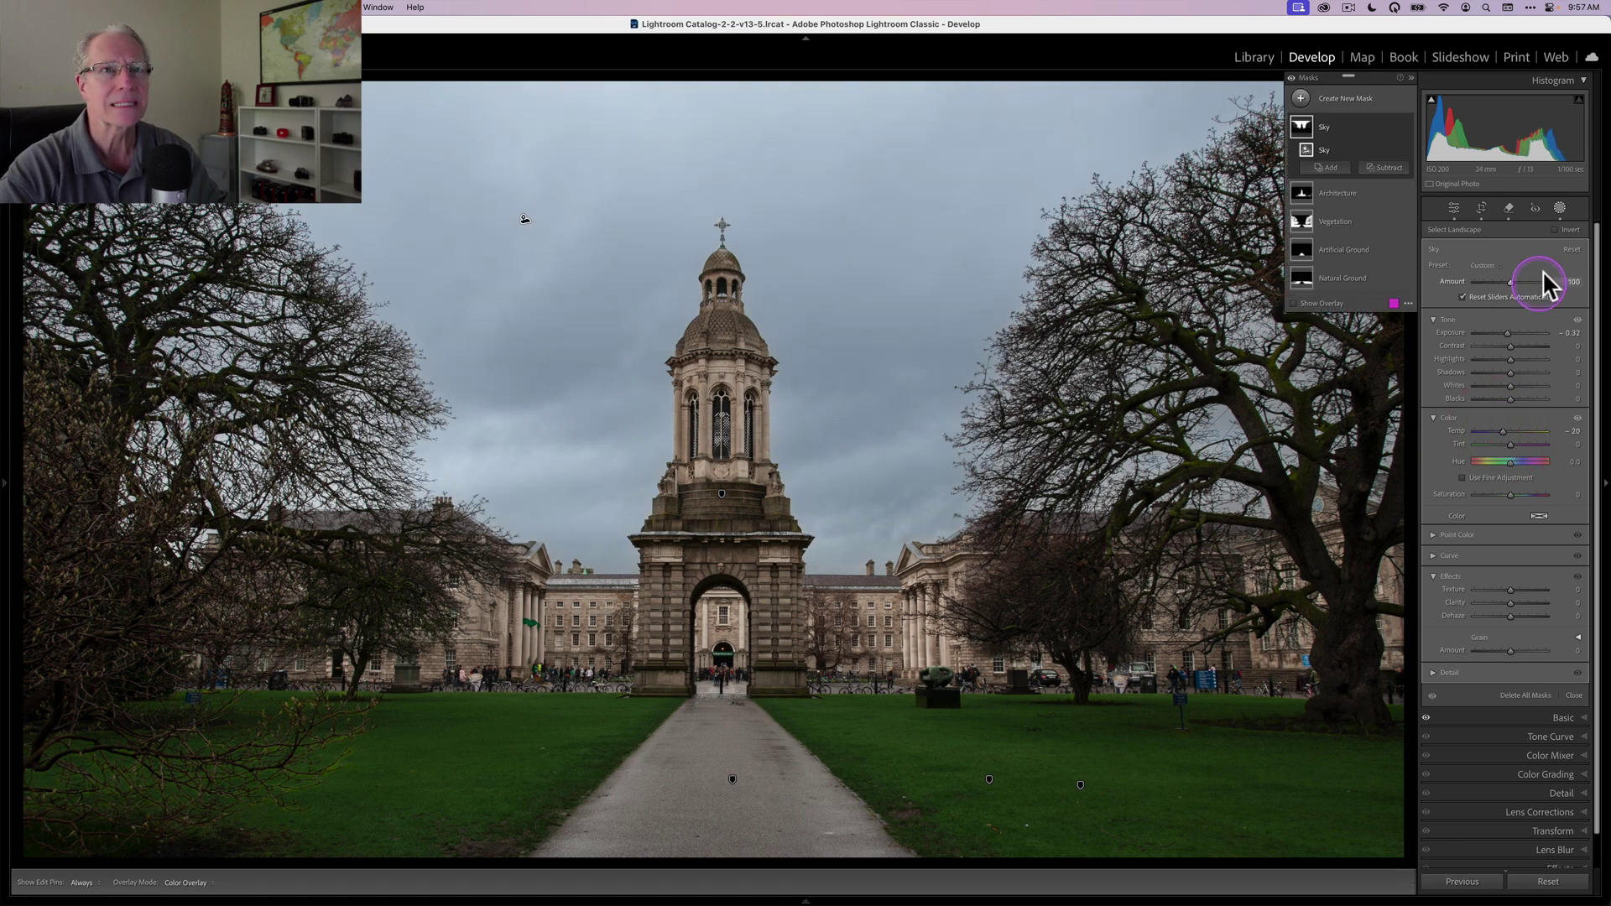
left_click(1293, 77)
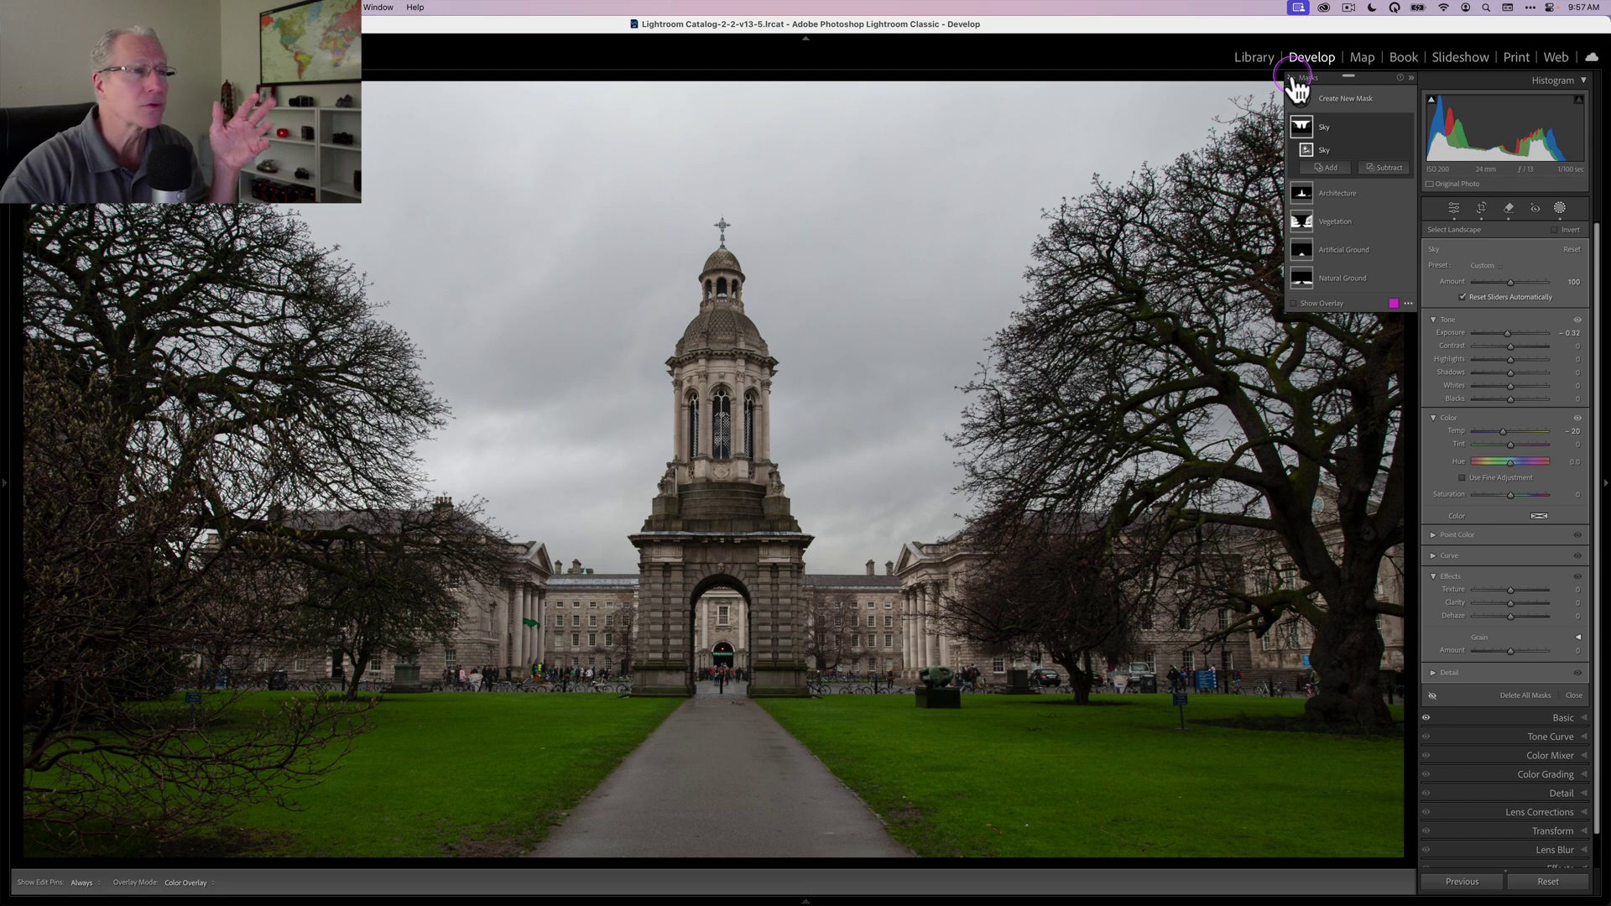
left_click(1294, 78)
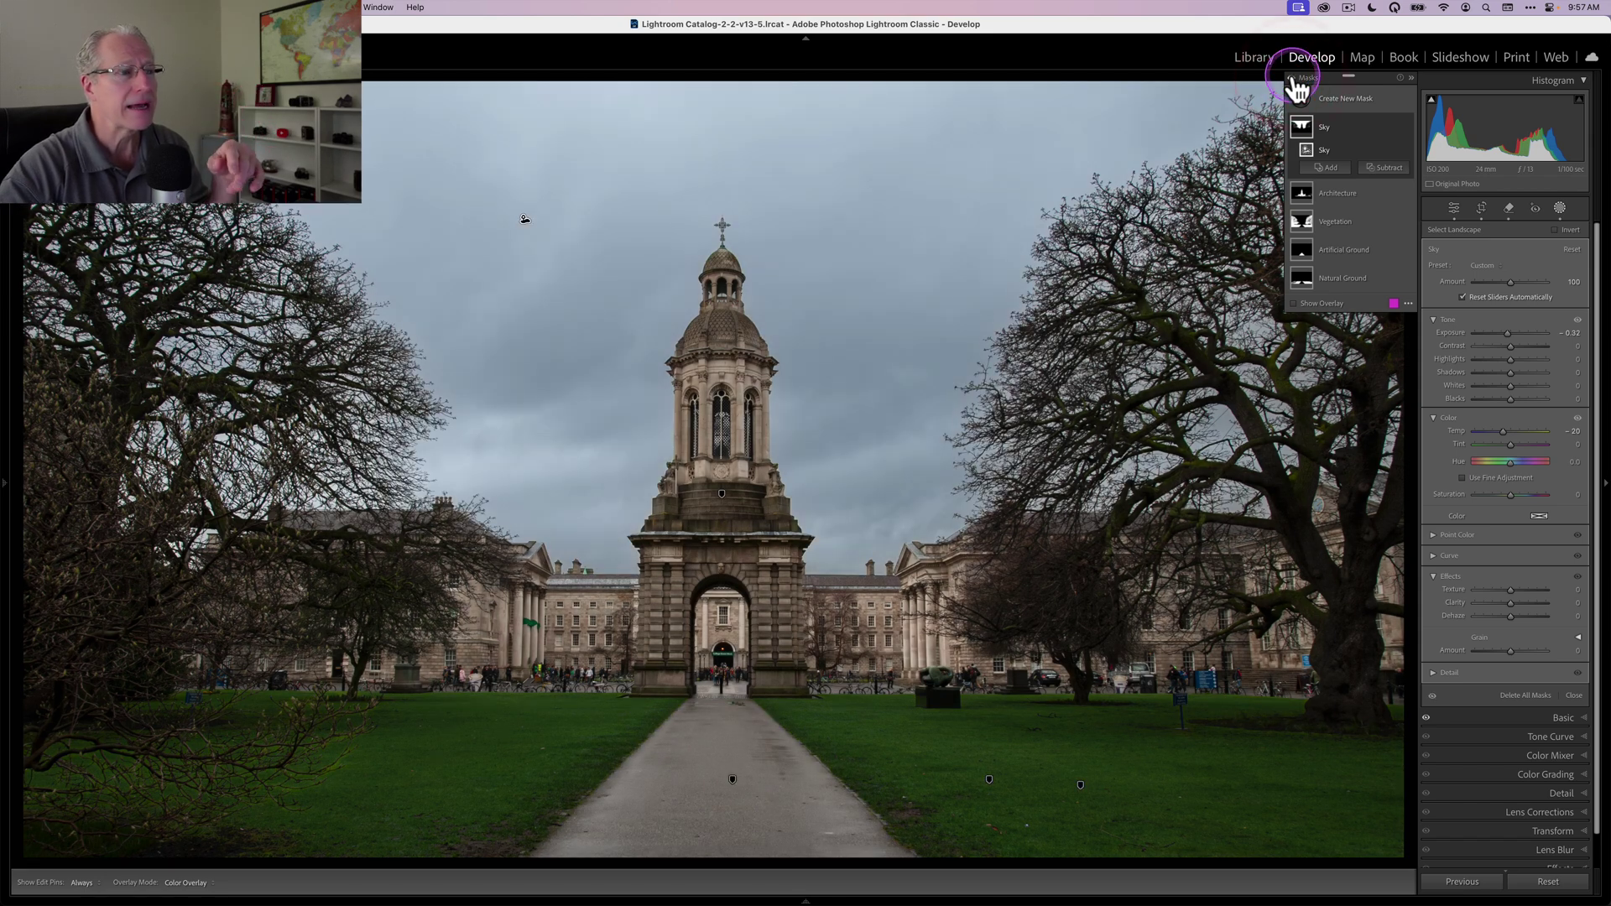
Set Calibration Blue Primary Hue -10 and Saturation +11, Green Saturation +11, Red Saturation +13
left_click(1561, 208)
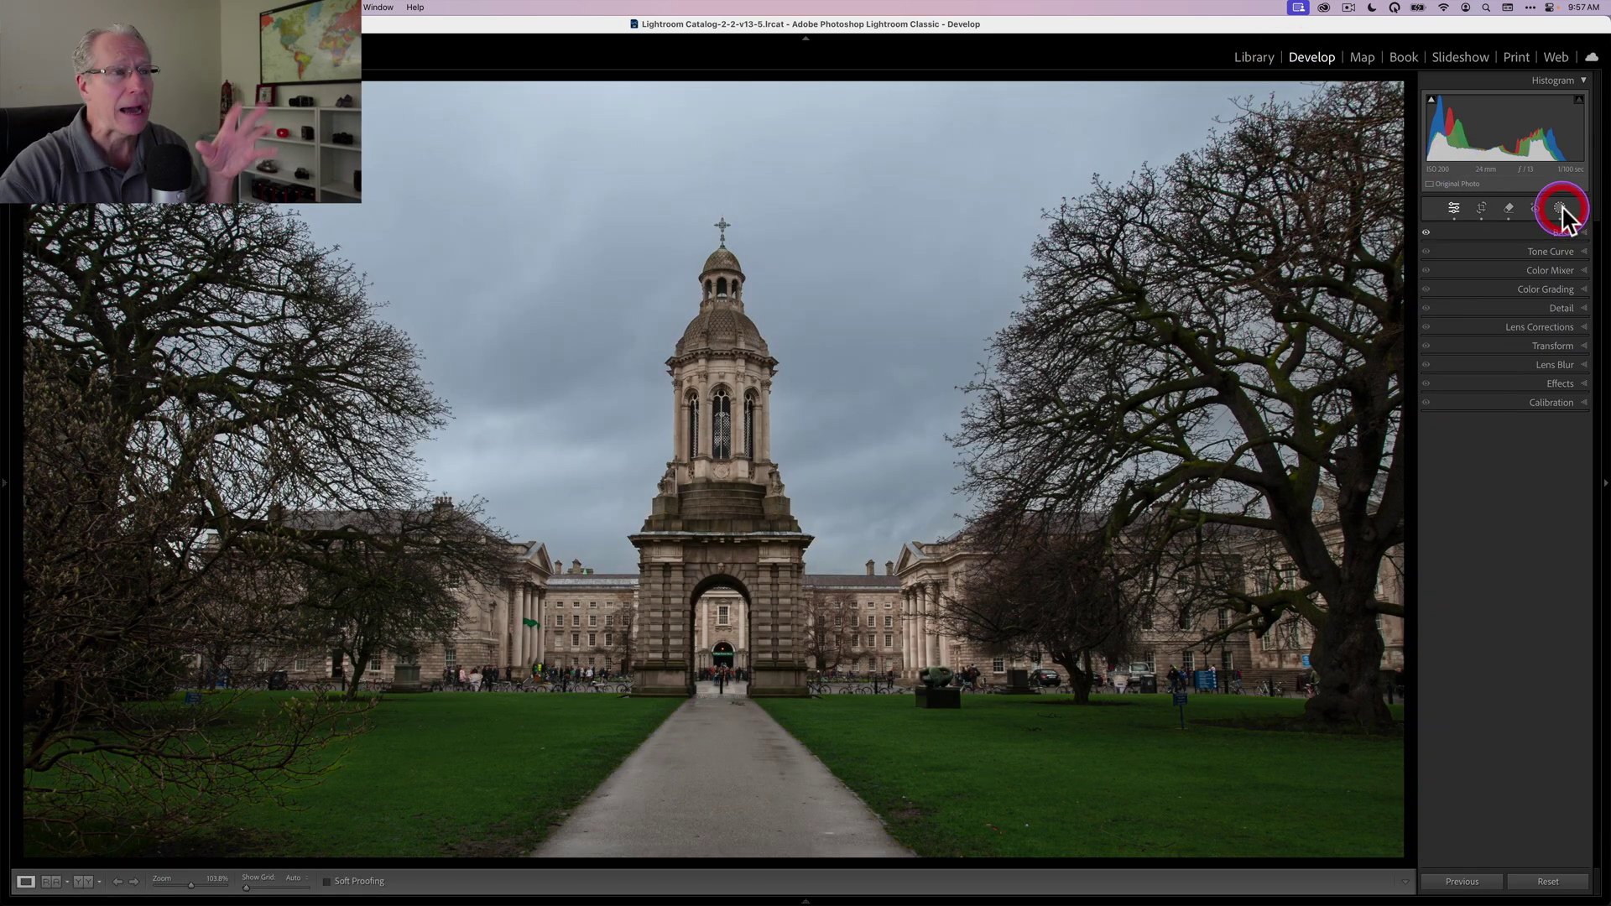
left_click(1508, 402)
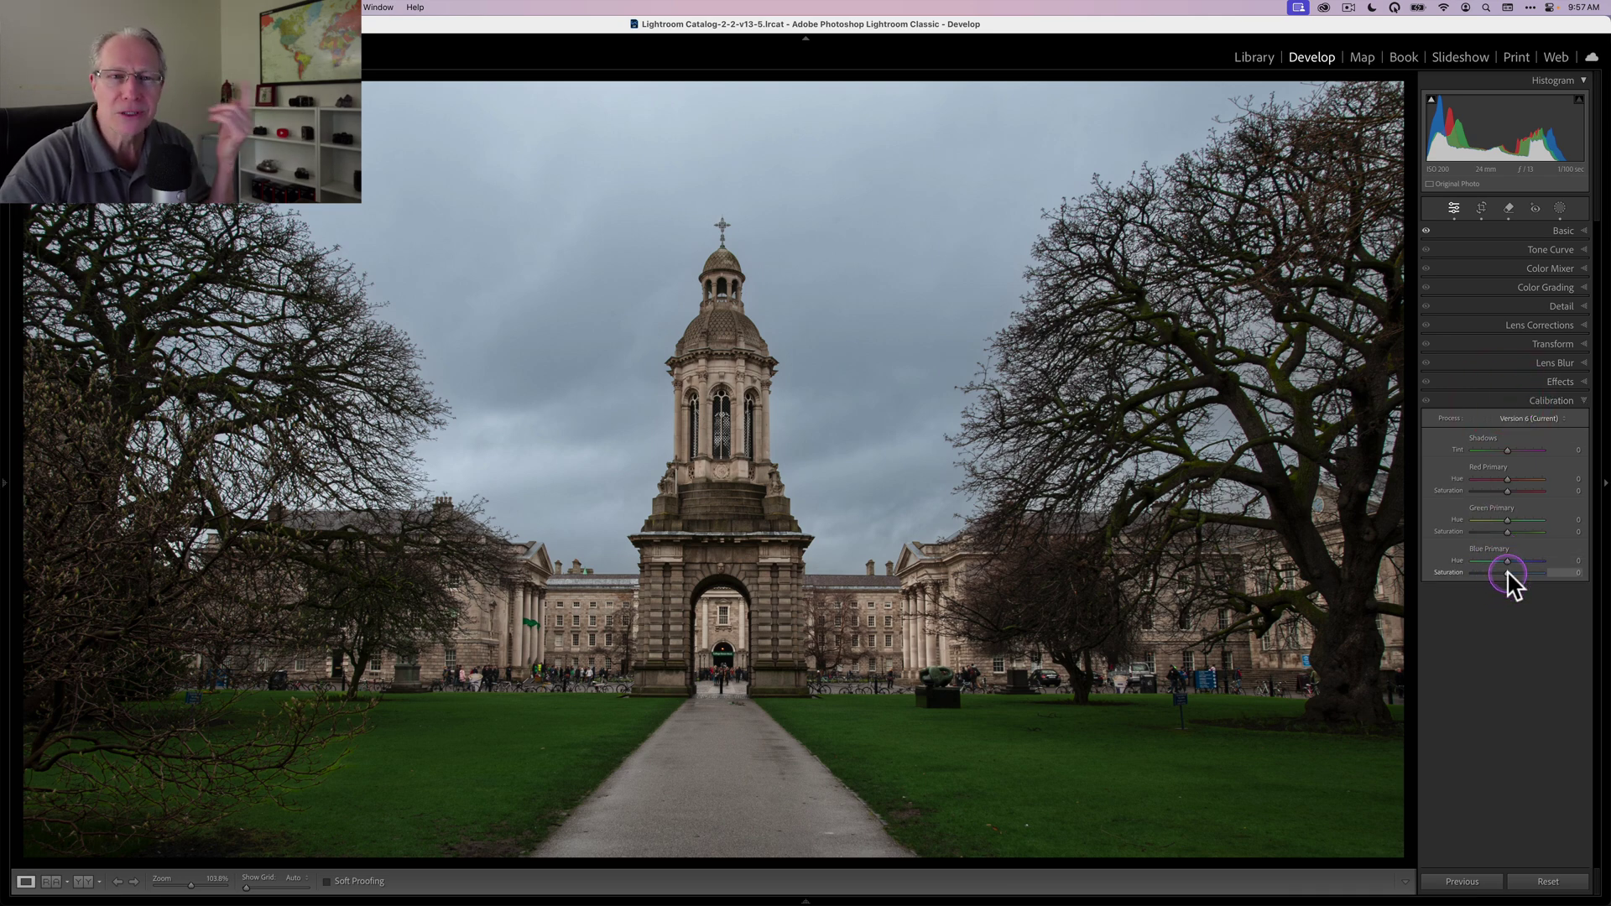
left_click_drag(1510, 569, 1508, 556)
left_click(1508, 530)
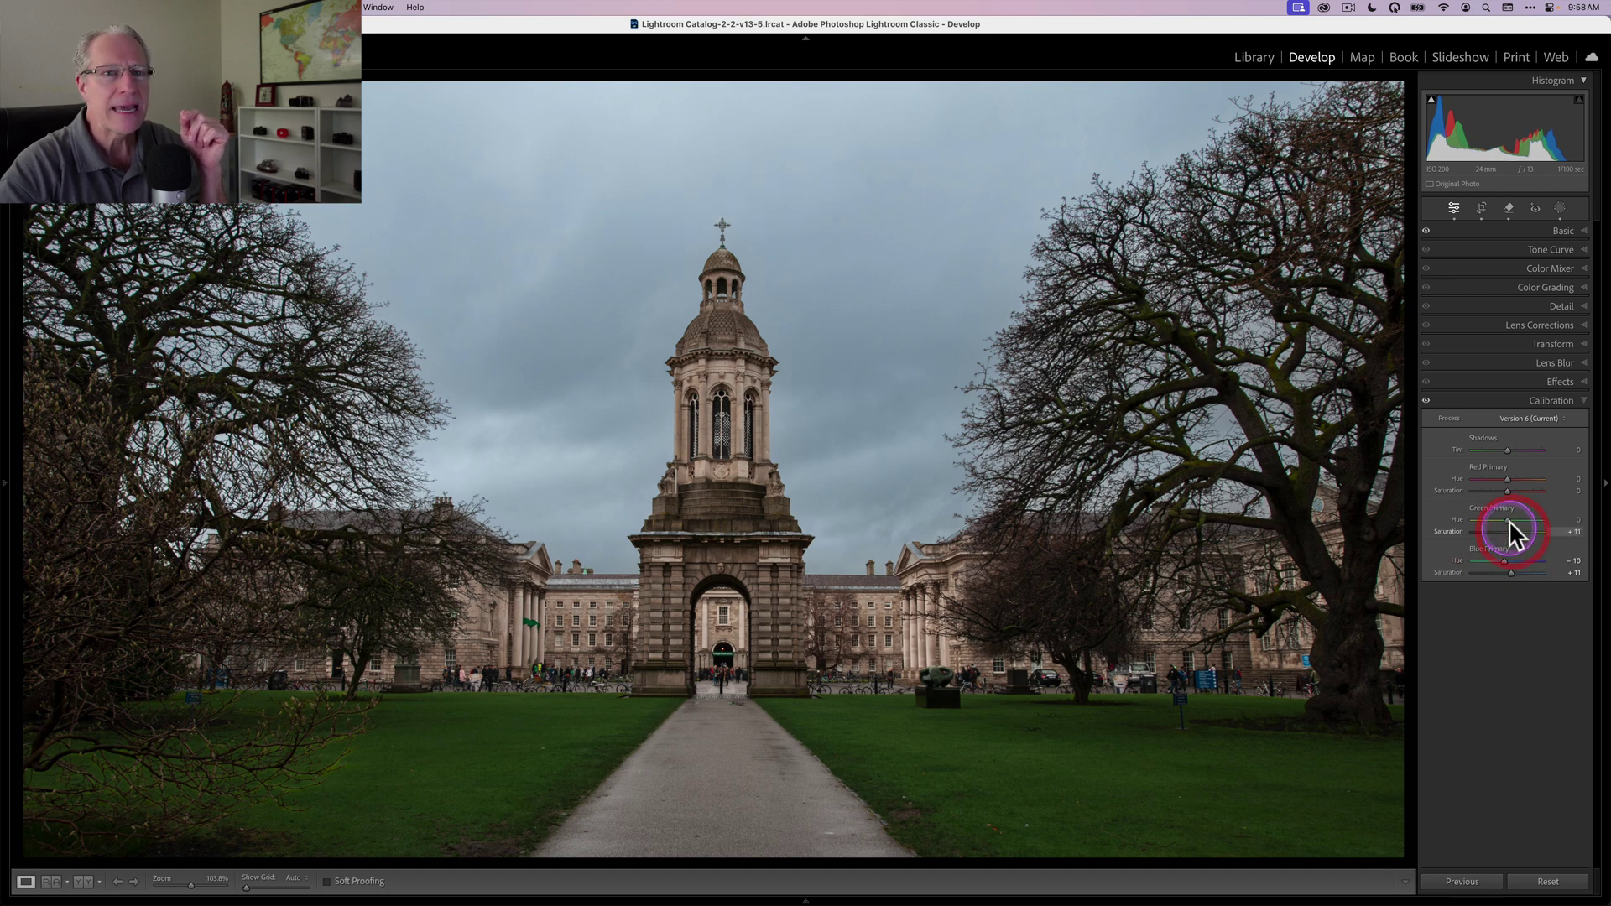
left_click_drag(1509, 517, 1508, 516)
left_click(1508, 490)
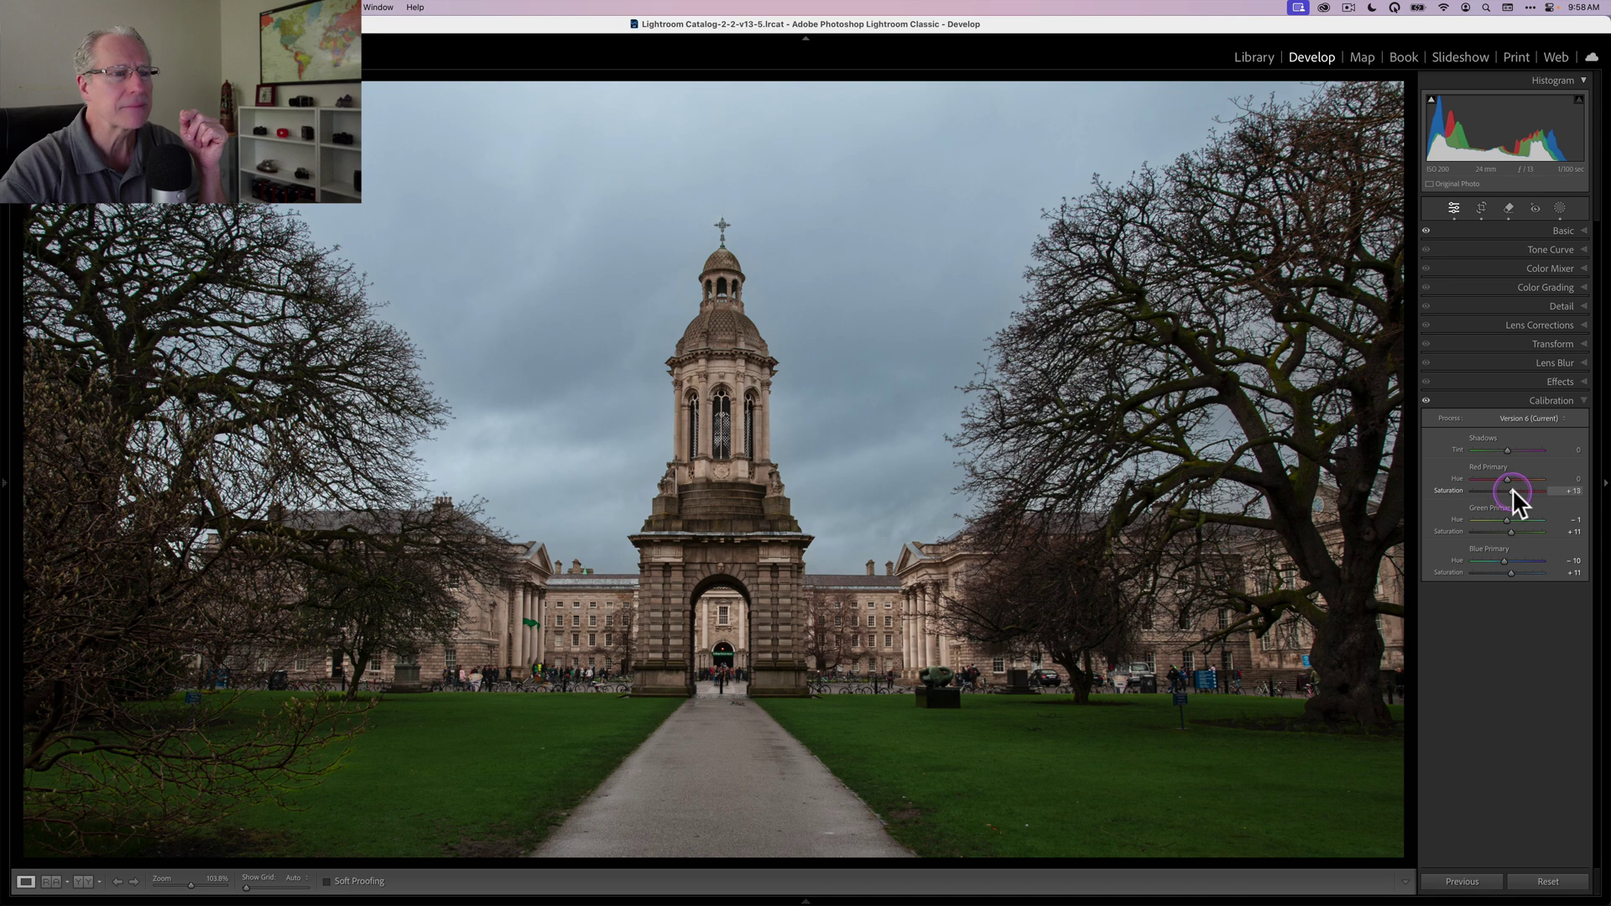
left_click(1489, 400)
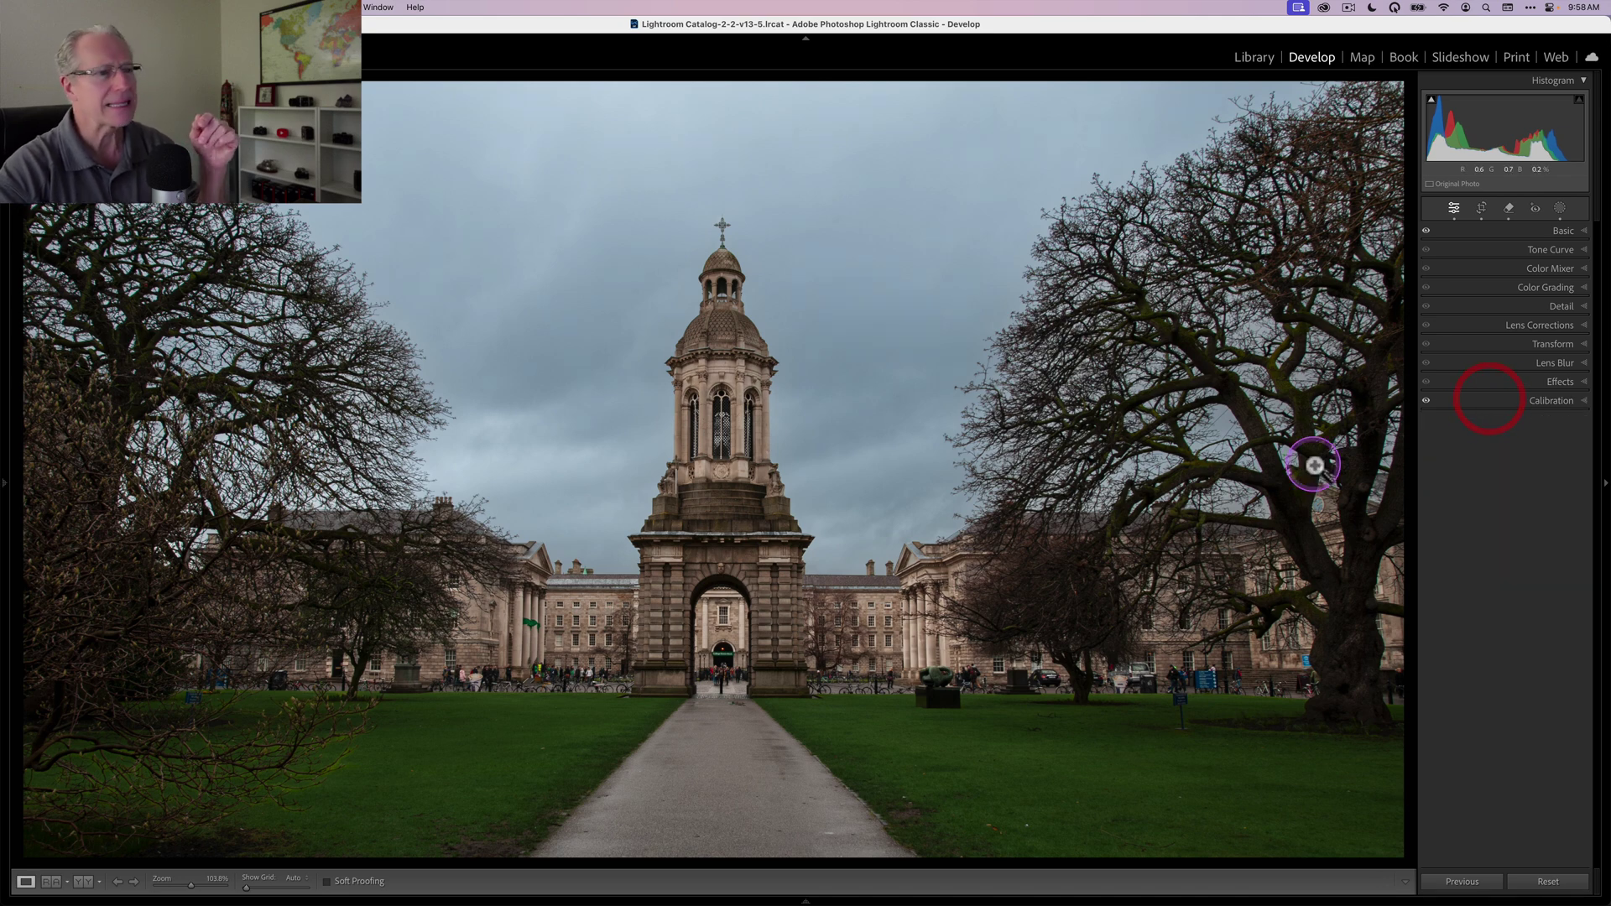
key("backslash")
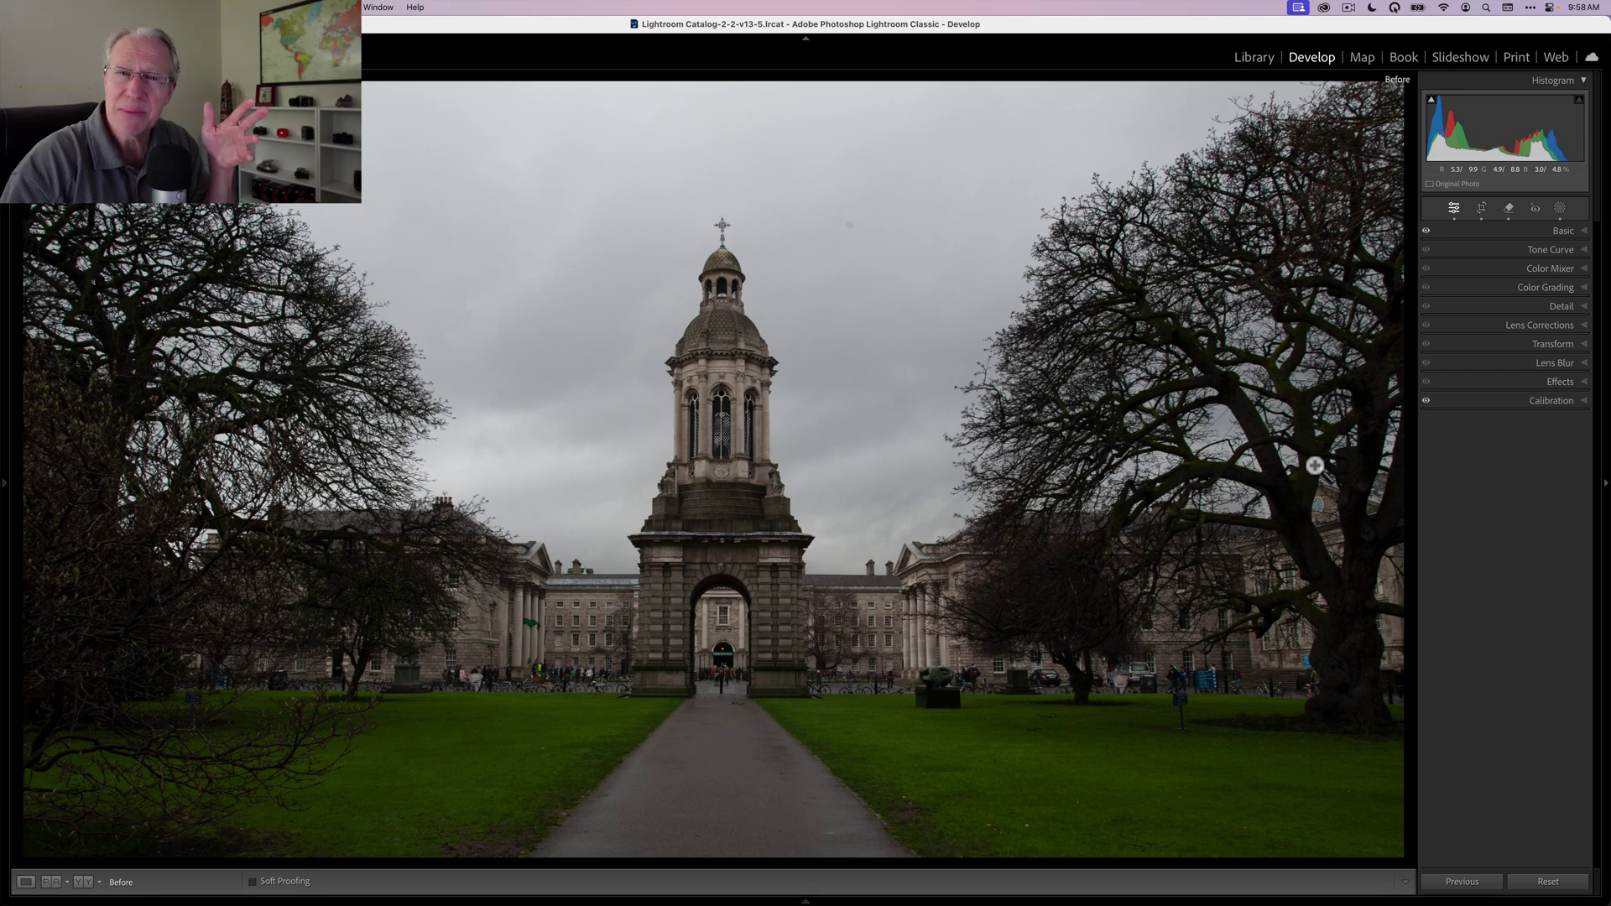
key("backslash")
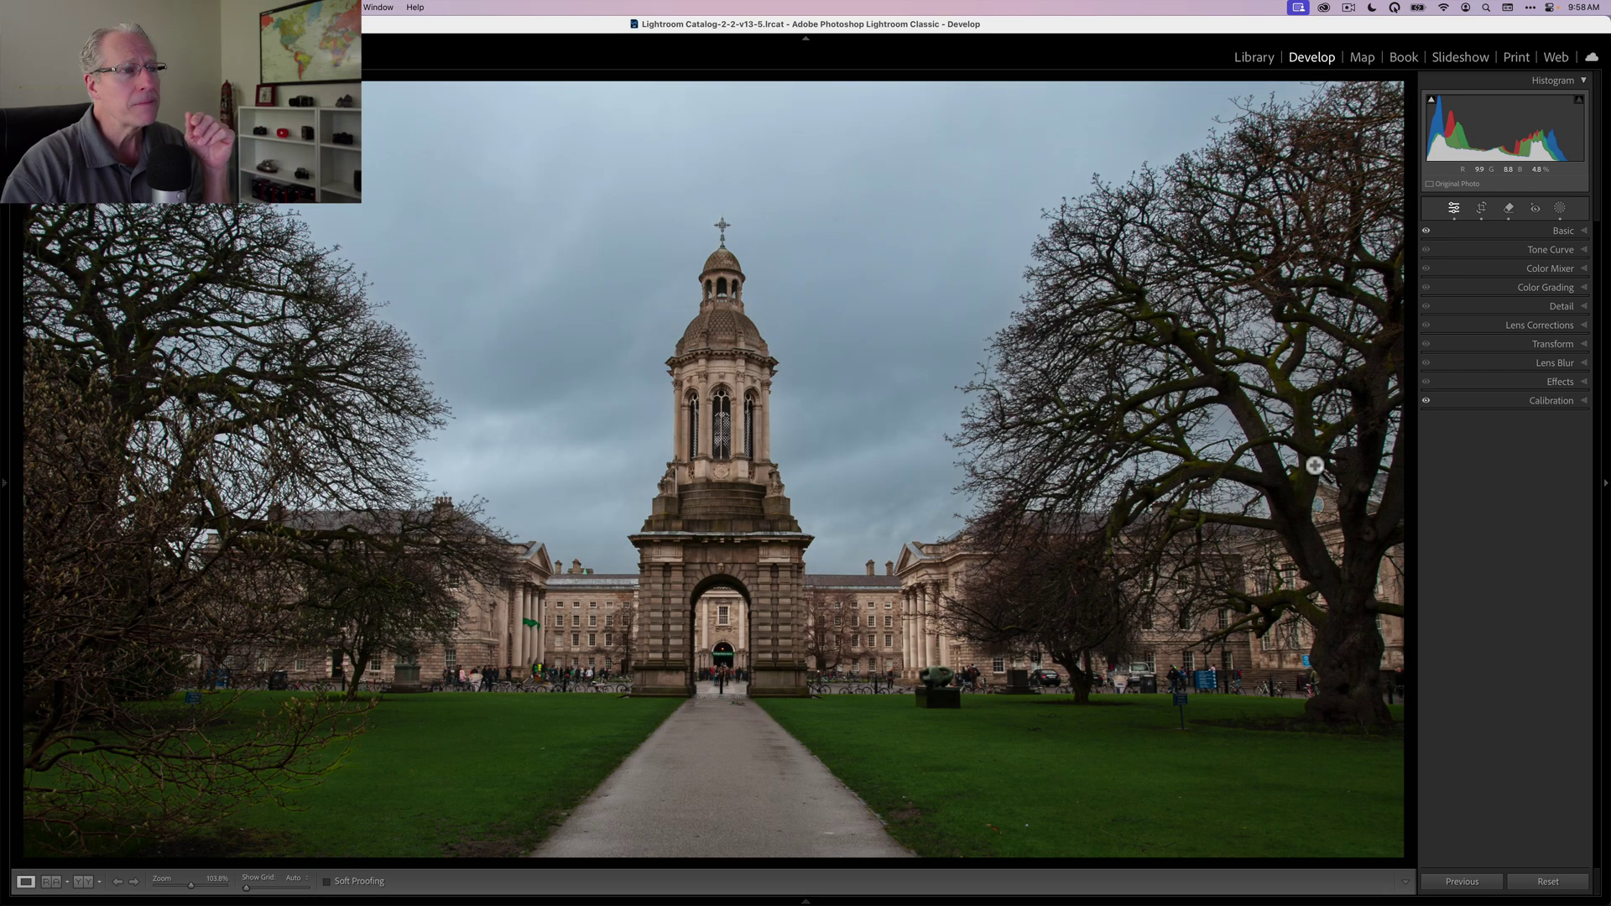